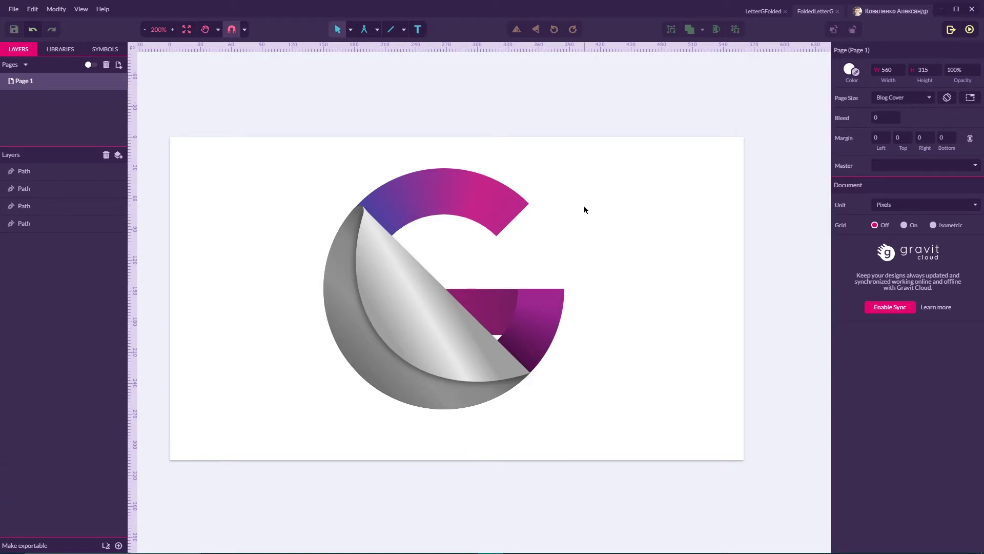
Switch from the Gravit Designer folded G to the LoopType.ai lettering in Adobe Illustrator.
mouse_move(379, 548)
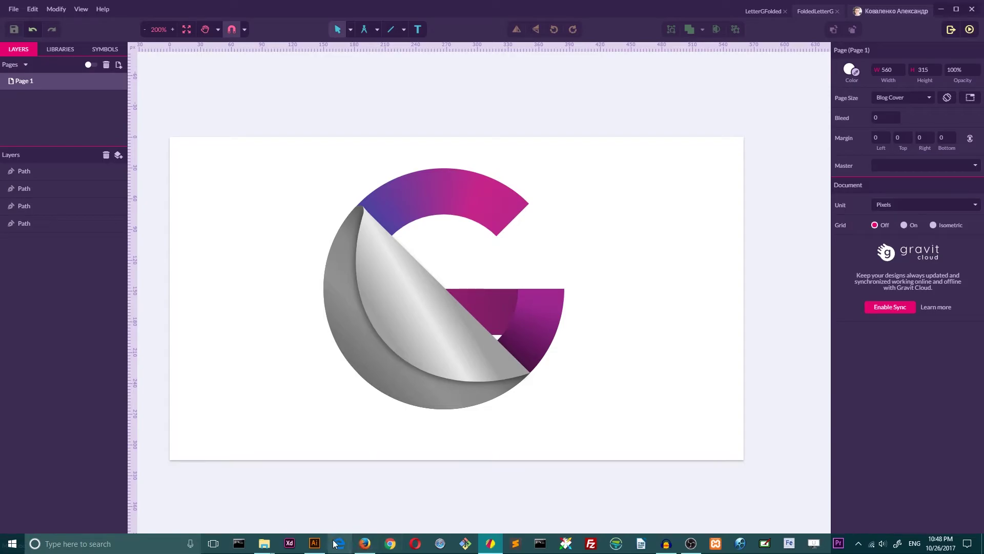
left_click(315, 544)
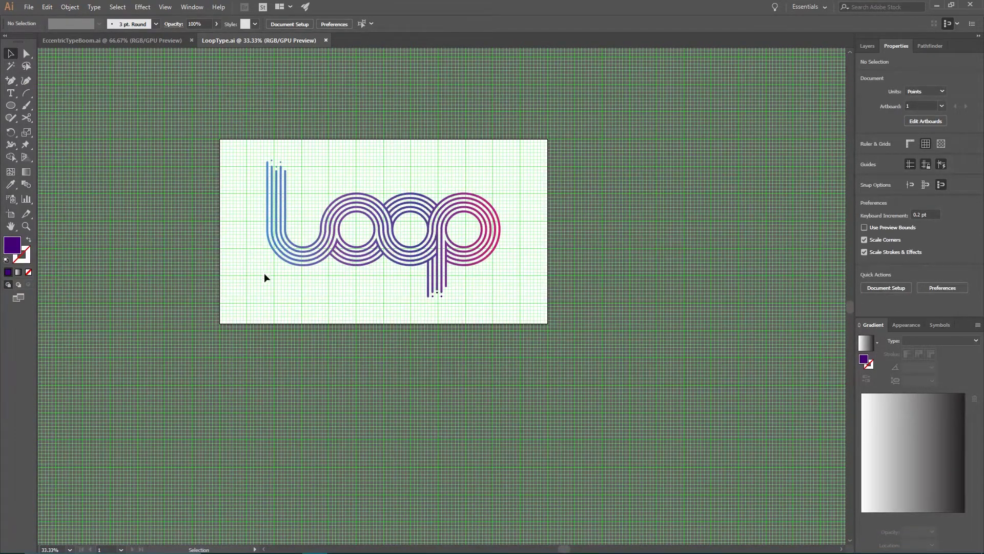
Bring the Gravit Designer window with the folded G back to the front from the taskbar.
mouse_move(415, 548)
left_click(491, 543)
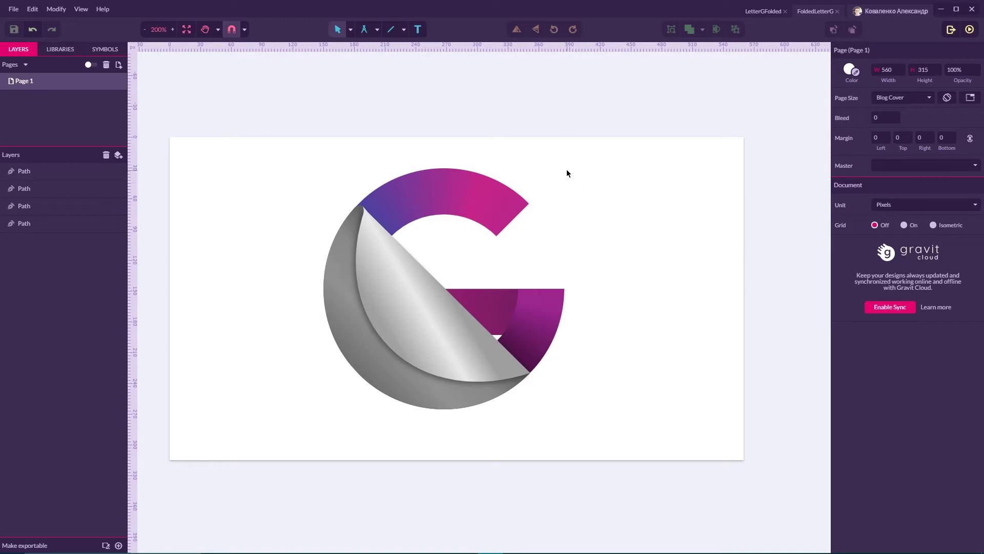
Create a new Blog Cover document and zoom to 200%.
key("alt+n")
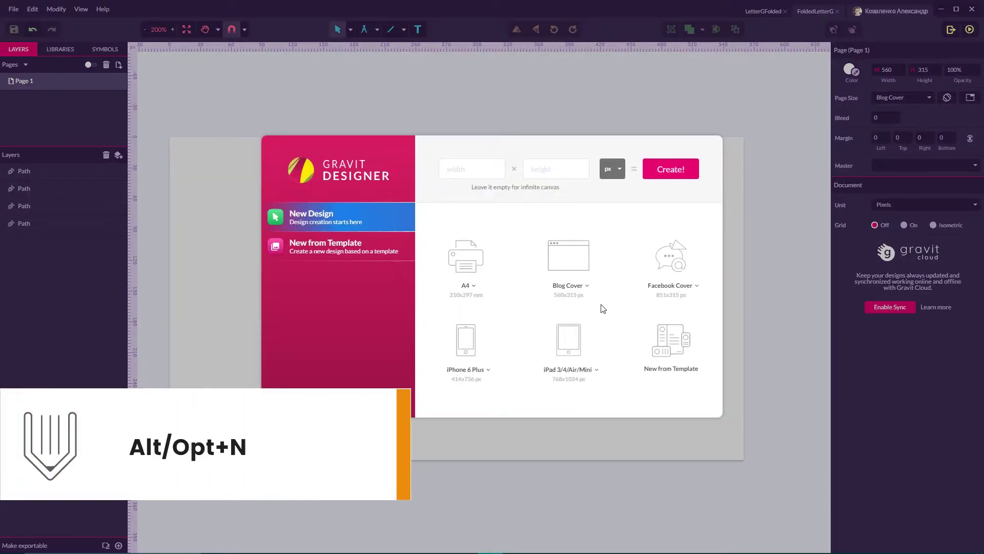
left_click(574, 259)
key("ctrl+plus")
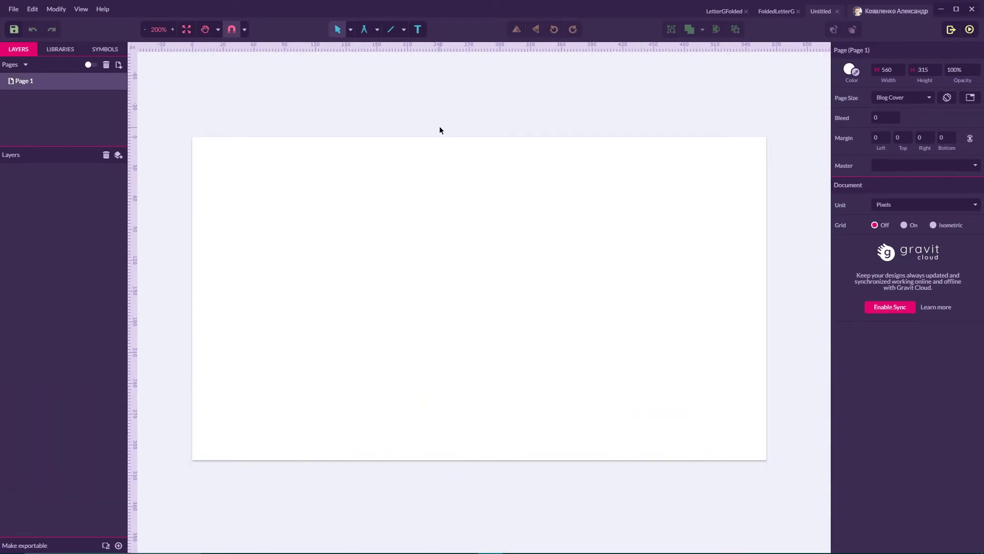
Draw a circle at the page centre and set its width to 235 px.
key("e")
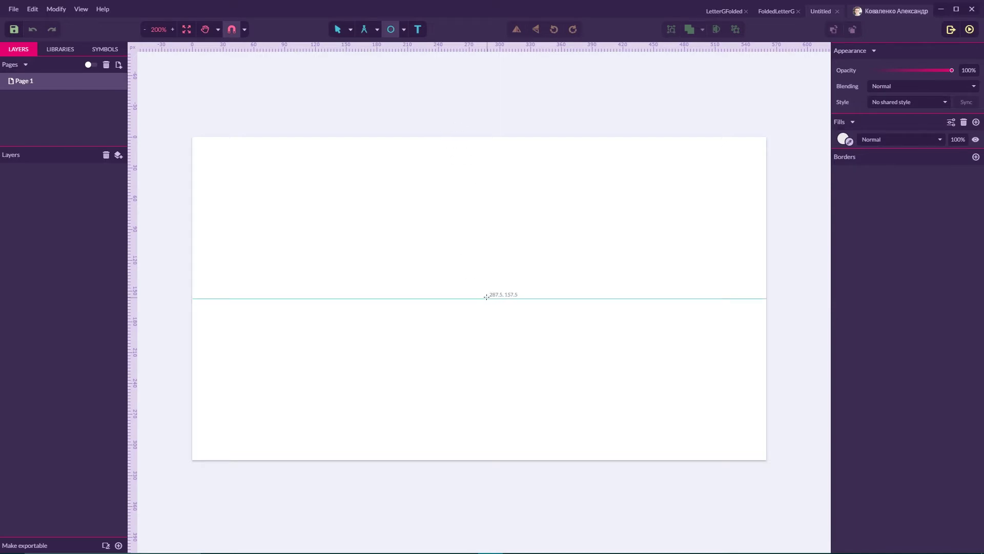
left_click_drag(487, 298, 536, 385)
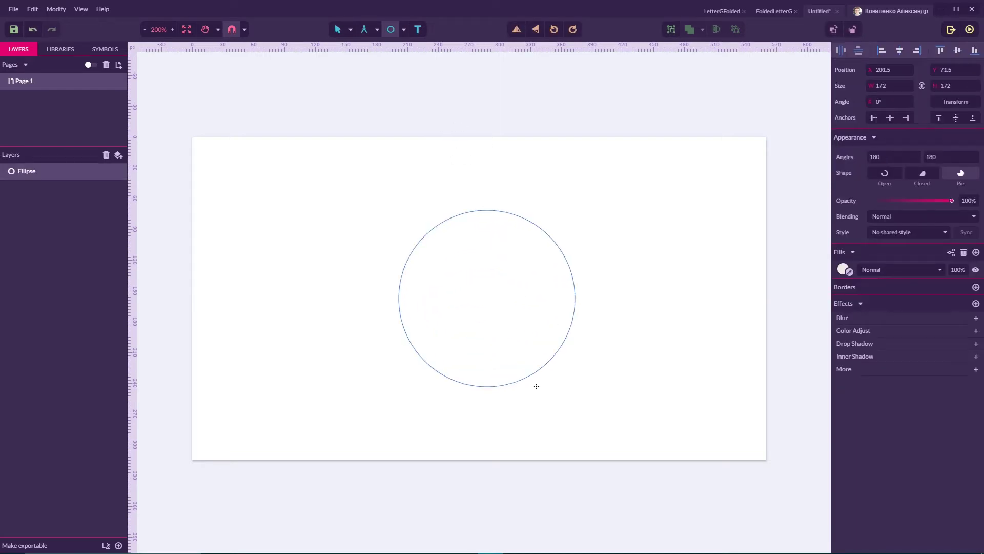
left_click_drag(539, 392, 548, 417)
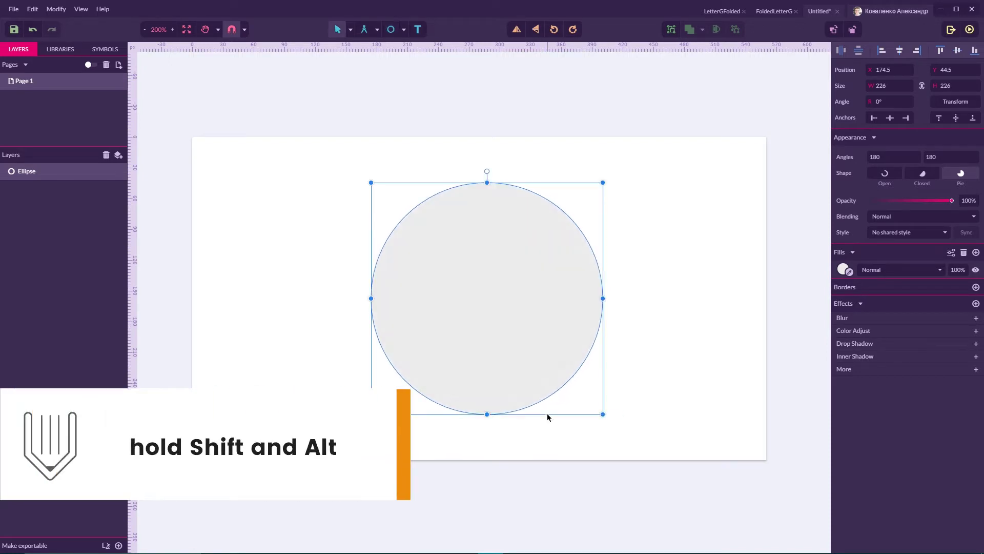
left_click(889, 86)
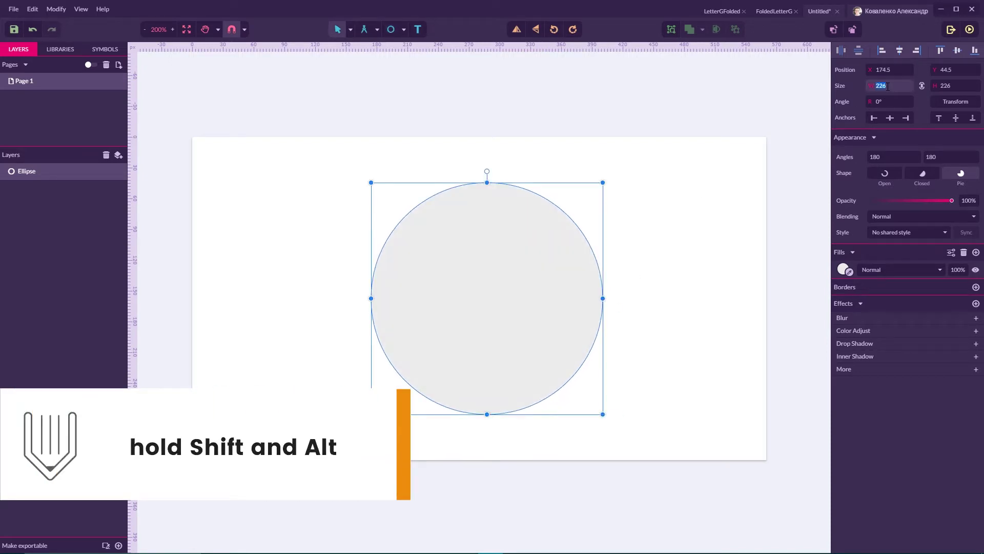
type("235")
key("Return")
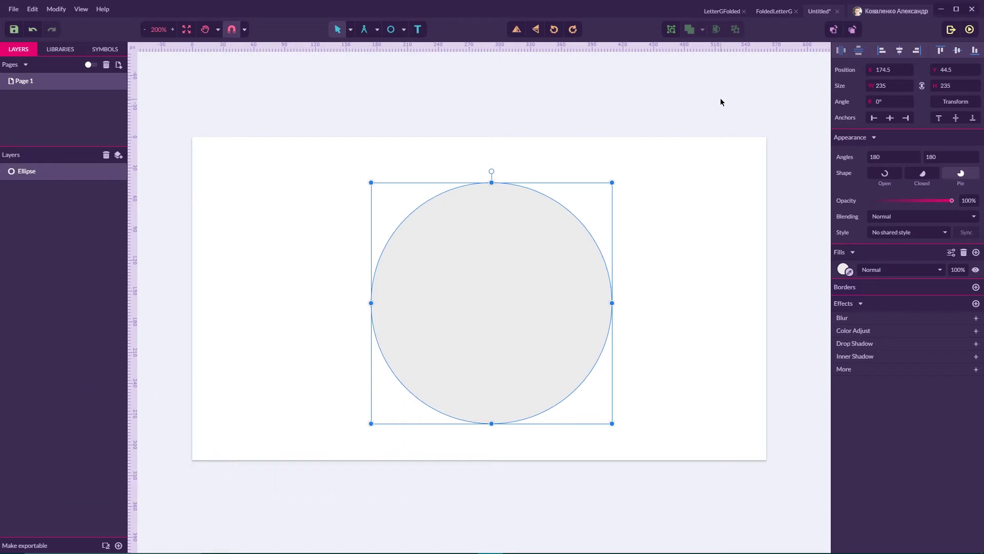
Leave a duplicate of the circle on the left and move the original to the right.
left_click_drag(544, 249, 515, 272)
left_click_drag(455, 271, 303, 275)
left_click_drag(498, 252, 558, 233)
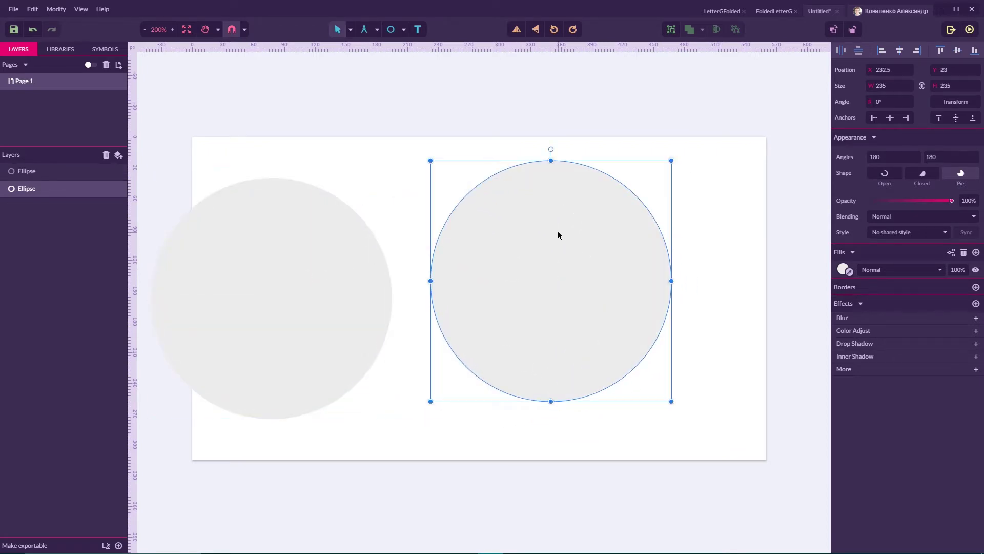
left_click(350, 30)
Cut the right circle into a pie with a 135° start angle and rotate it to −135°.
left_click(367, 61)
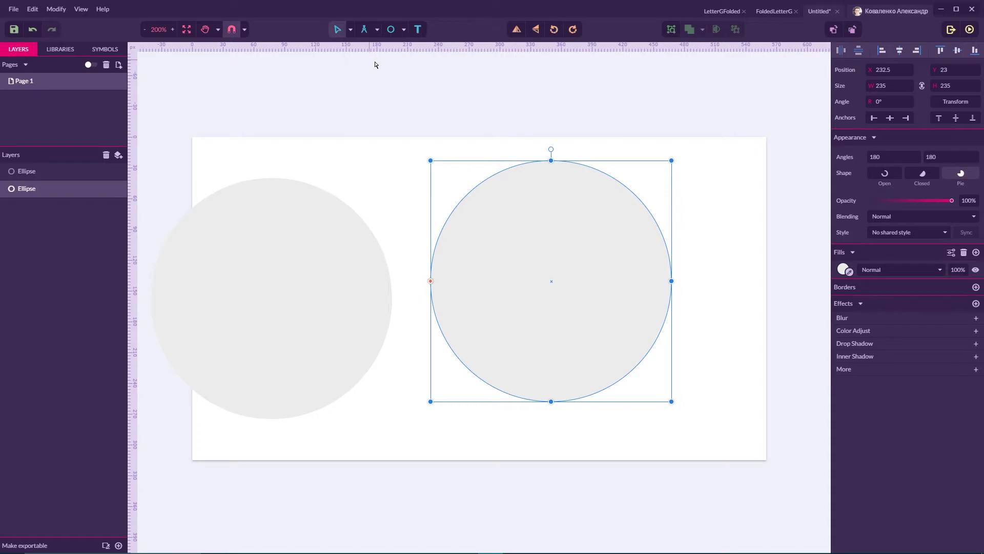
left_click(431, 282)
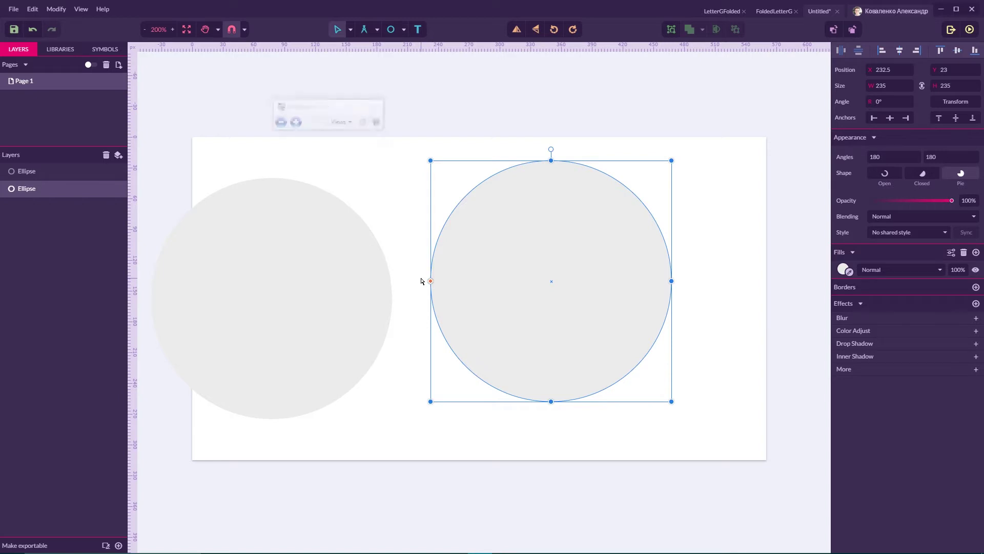
key("super+plus")
key("super+Escape")
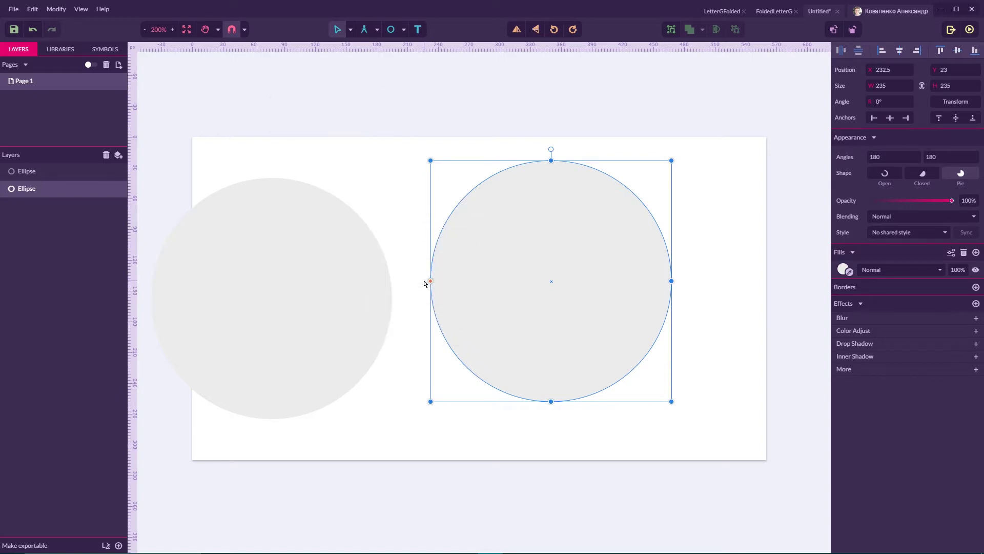
left_click_drag(431, 281, 464, 211)
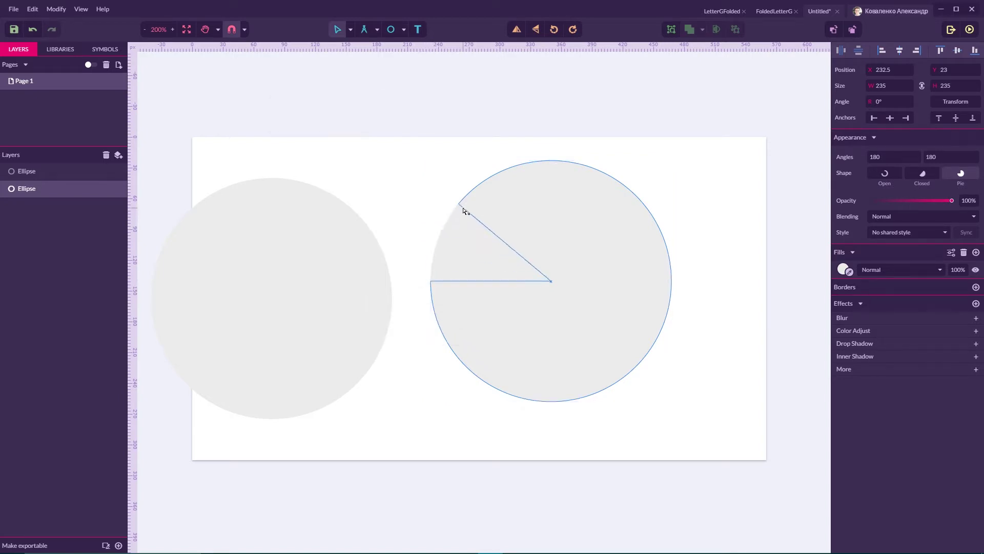
left_click_drag(889, 157, 860, 159)
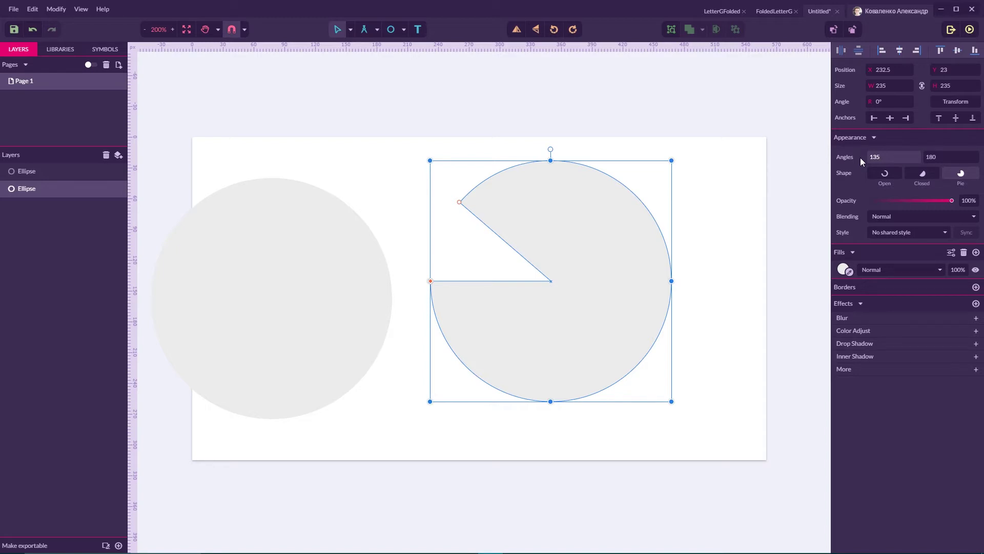
key("super+plus")
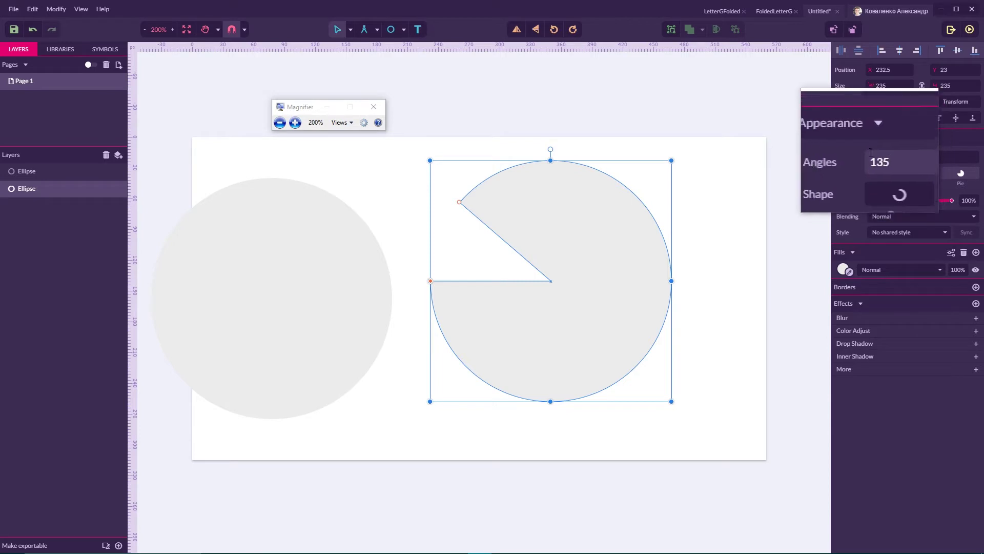
key("super+Escape")
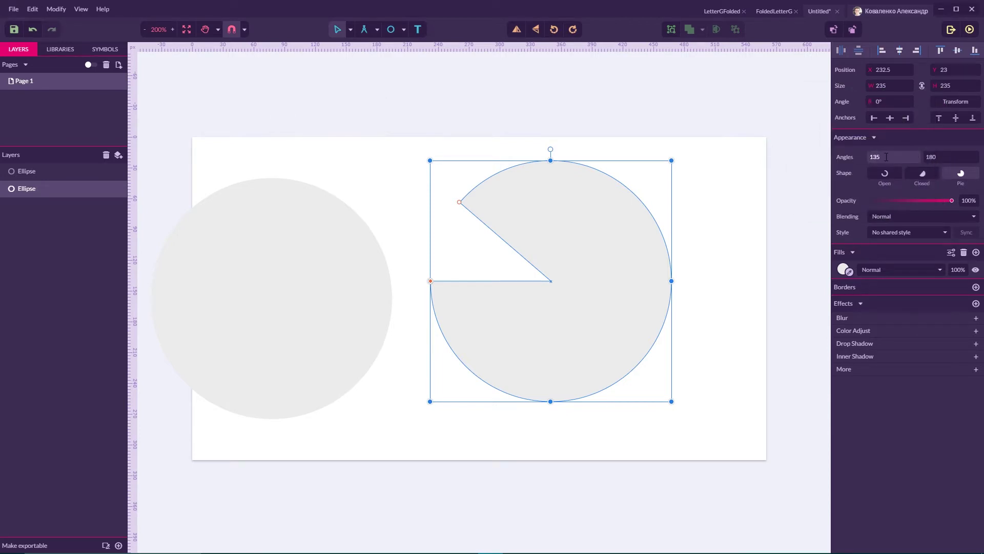
key("Return")
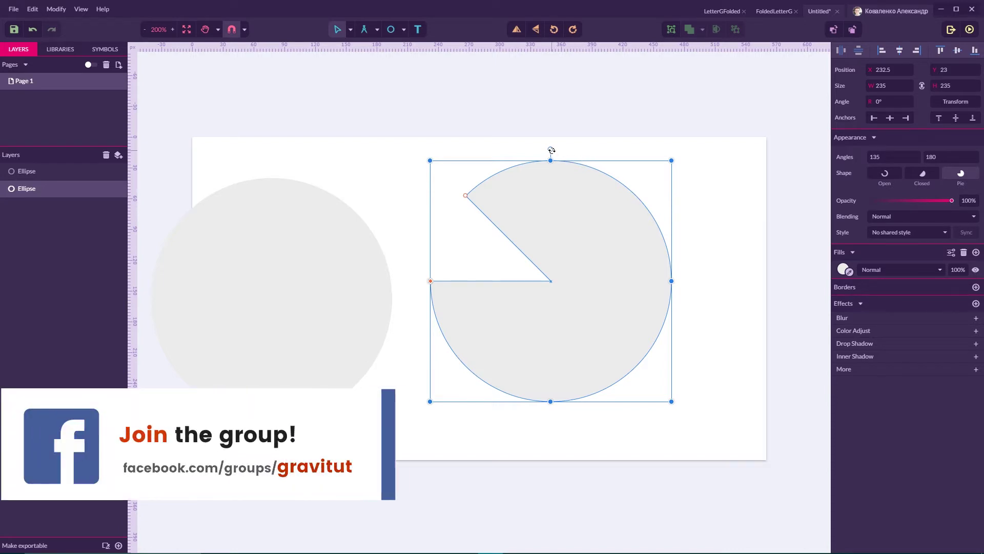
left_click_drag(551, 150, 644, 364)
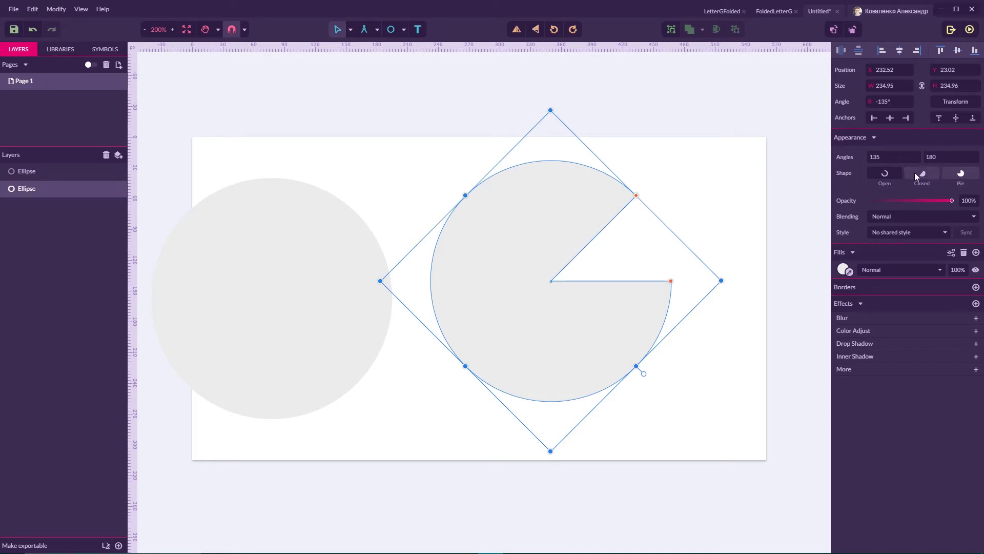
Make the pie an open arc with no fill and a 45 px border.
left_click(881, 173)
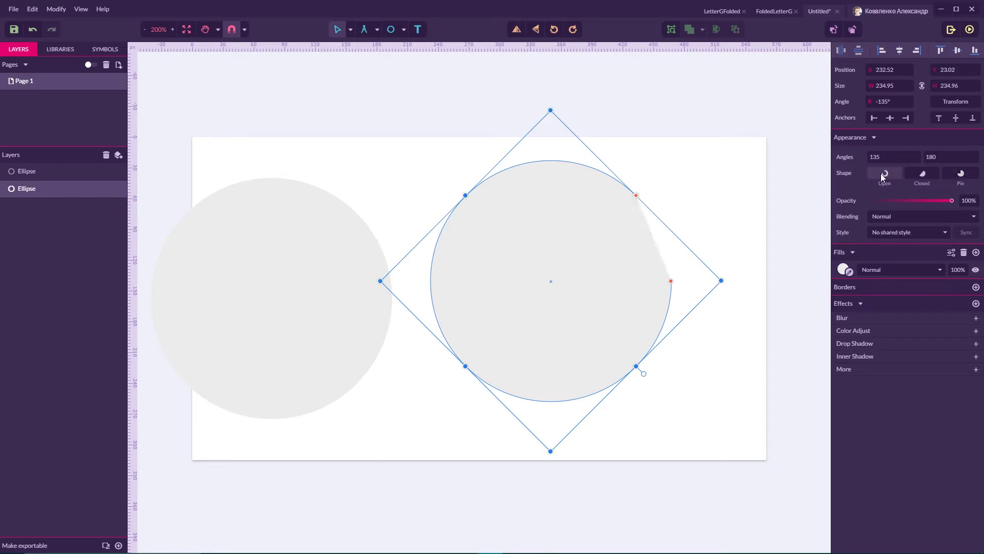
left_click(840, 273)
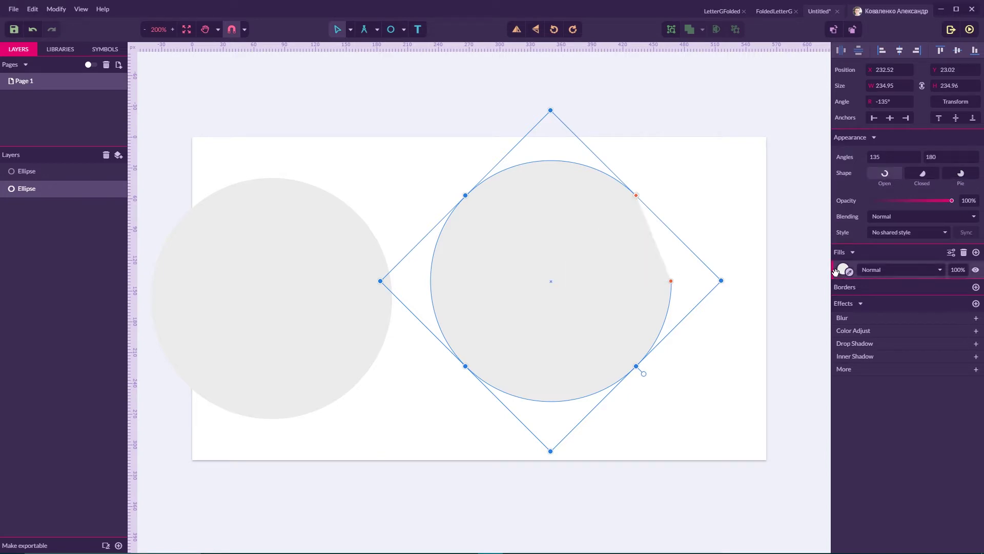
left_click(963, 253)
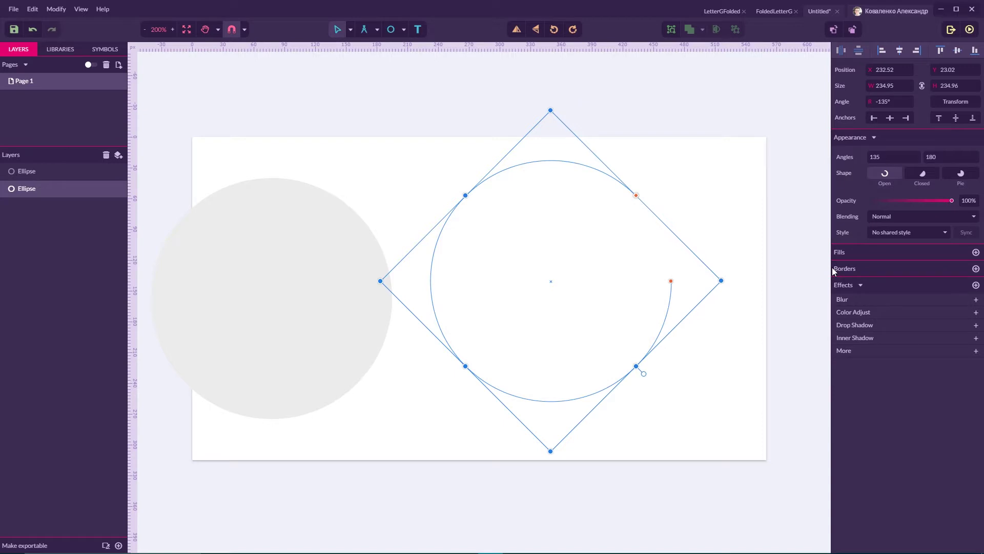
left_click(977, 268)
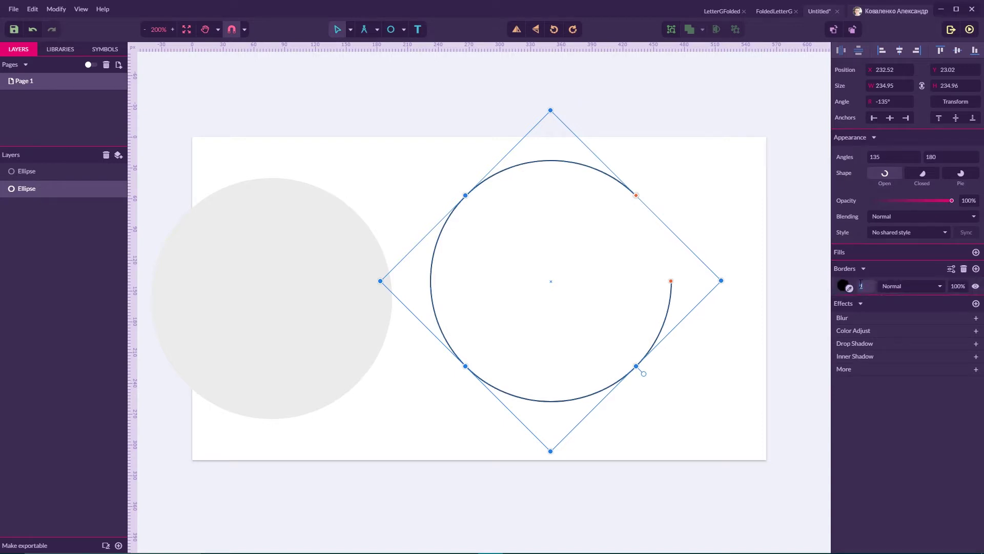
type("45")
key("Return")
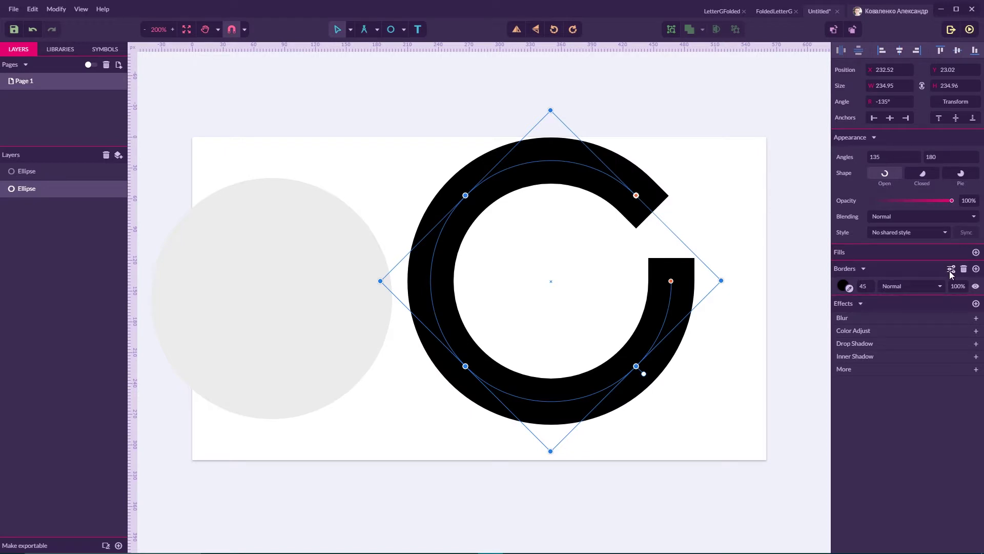
Set the arc's stroke to butt ends and inside position, then deselect it.
key("super+plus")
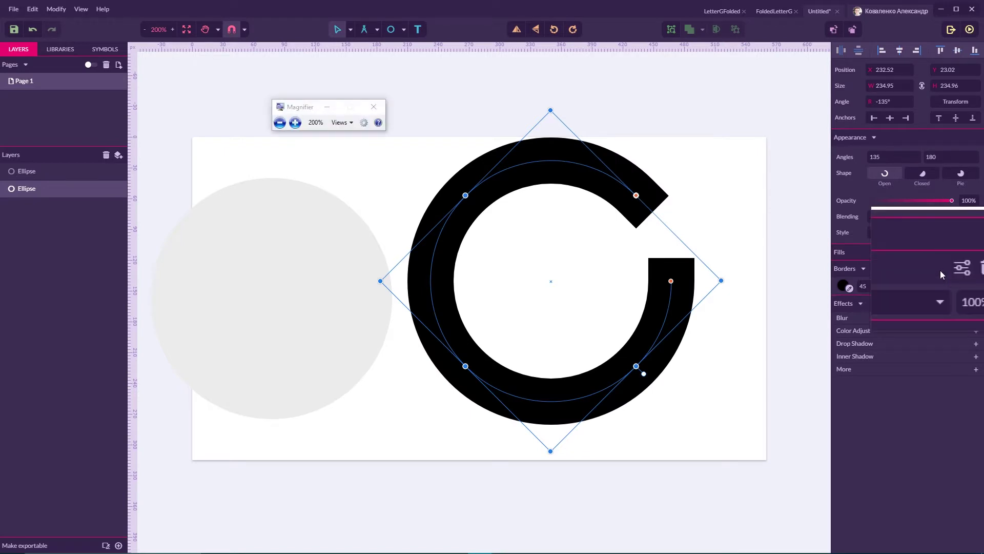
left_click(949, 269)
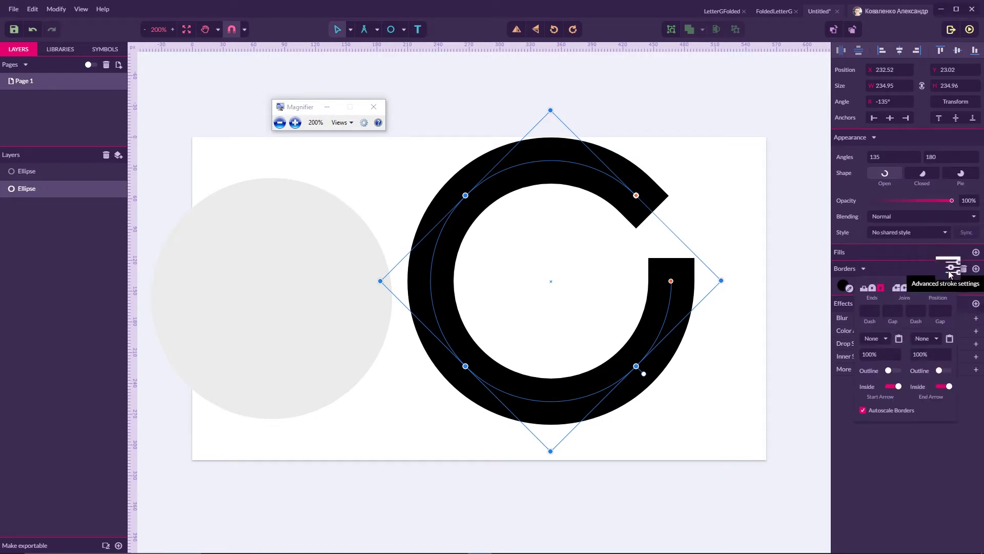
key("super+Escape")
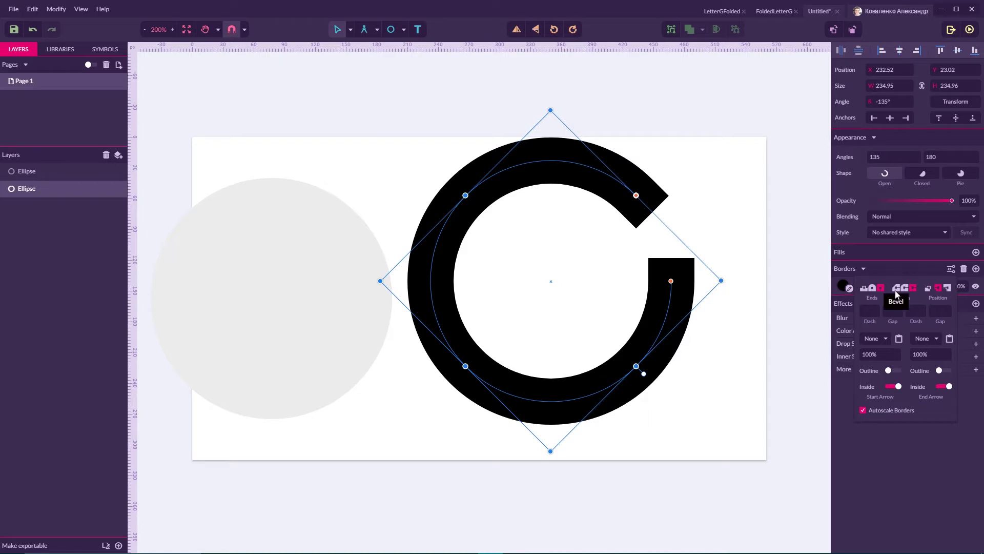
left_click(863, 290)
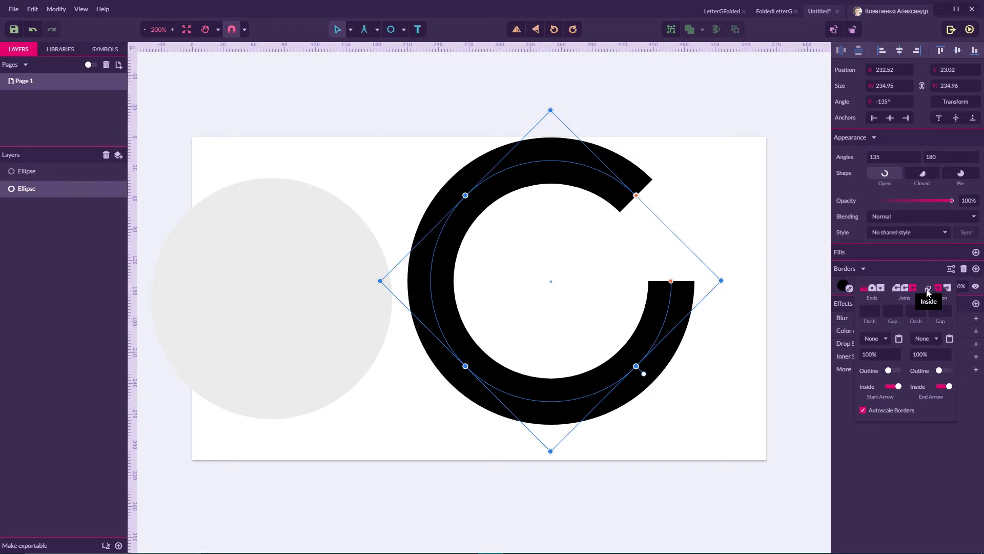
left_click(928, 289)
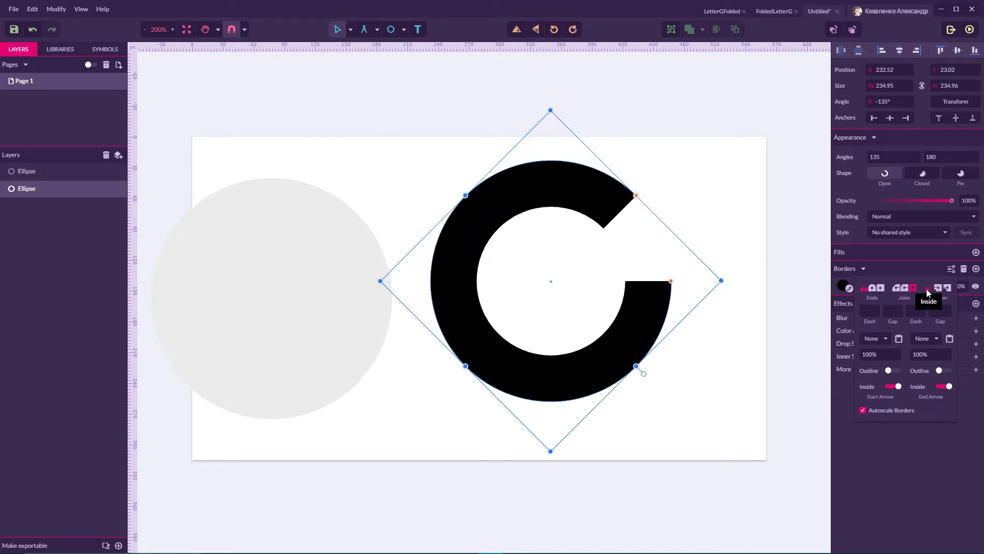
left_click(672, 187)
left_click(672, 187)
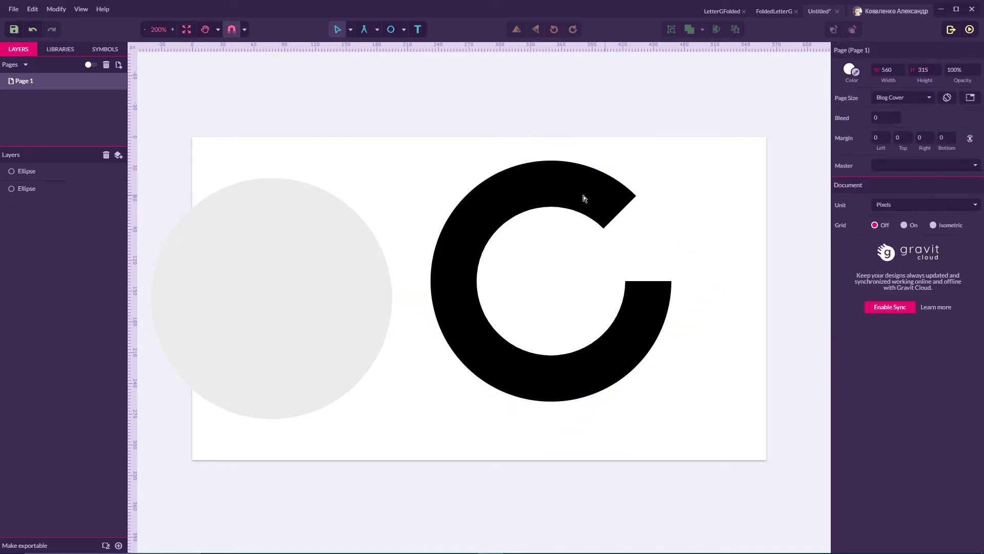
Select the G arc and switch its stroke to an angular gradient.
left_click(351, 30)
left_click(369, 63)
left_click_drag(485, 127, 549, 244)
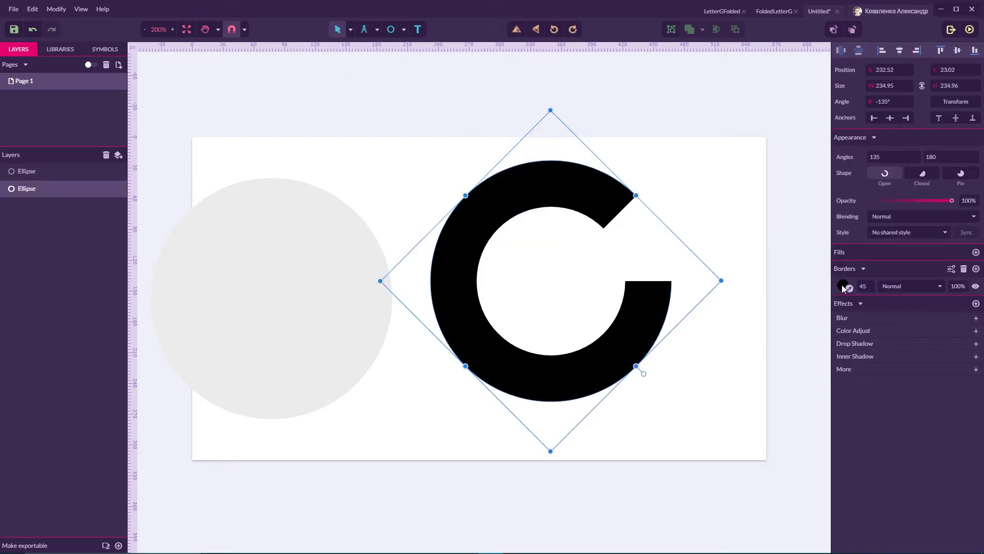
left_click(842, 286)
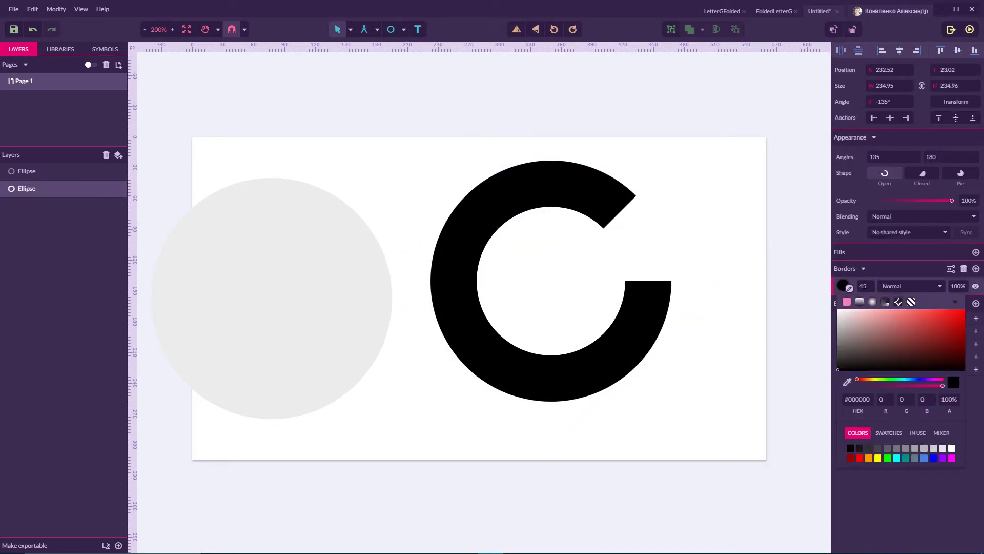
left_click(886, 304)
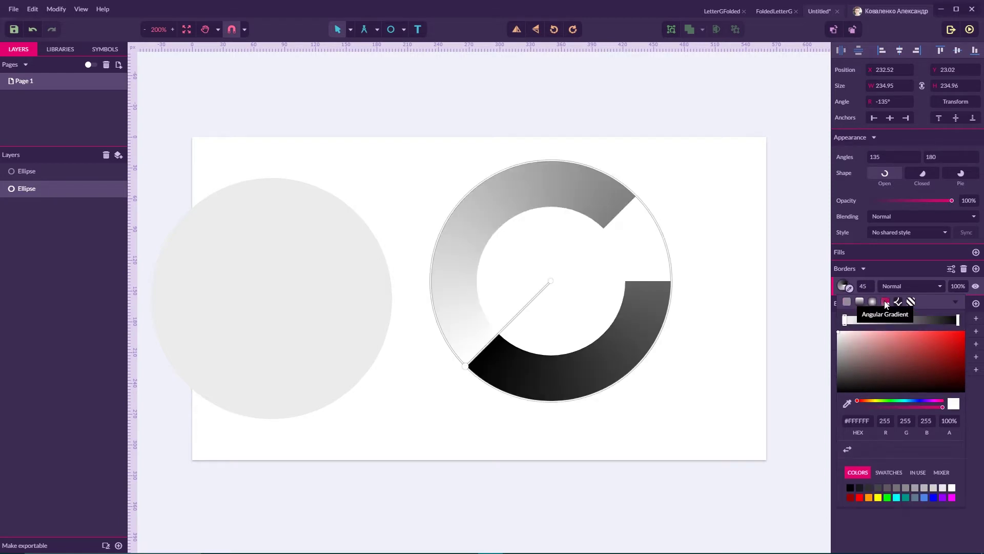
Add light grey, mid grey, darker grey and near-black stops around the arc, nudging one.
left_click(482, 183)
left_click(629, 190)
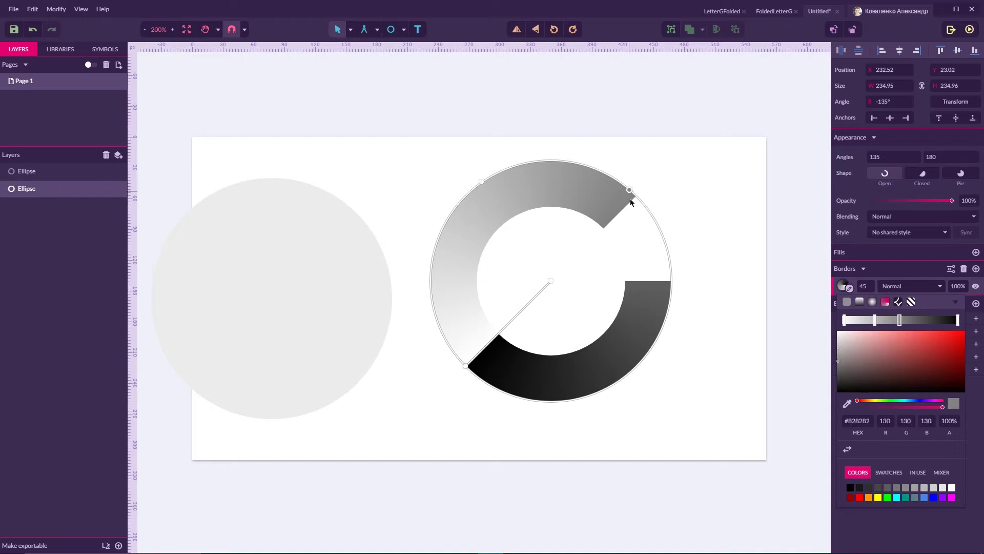
left_click(667, 308)
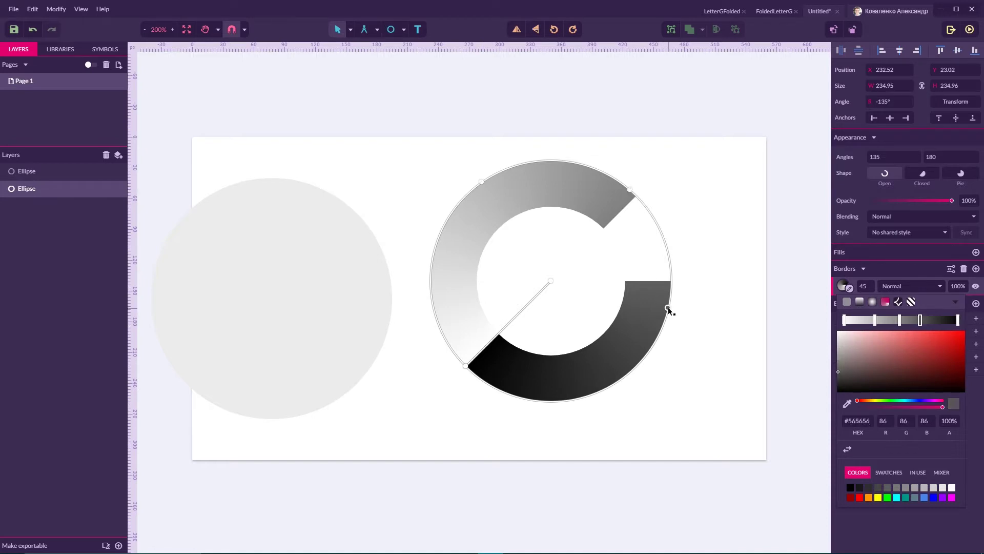
left_click(573, 399)
left_click_drag(482, 182, 470, 191)
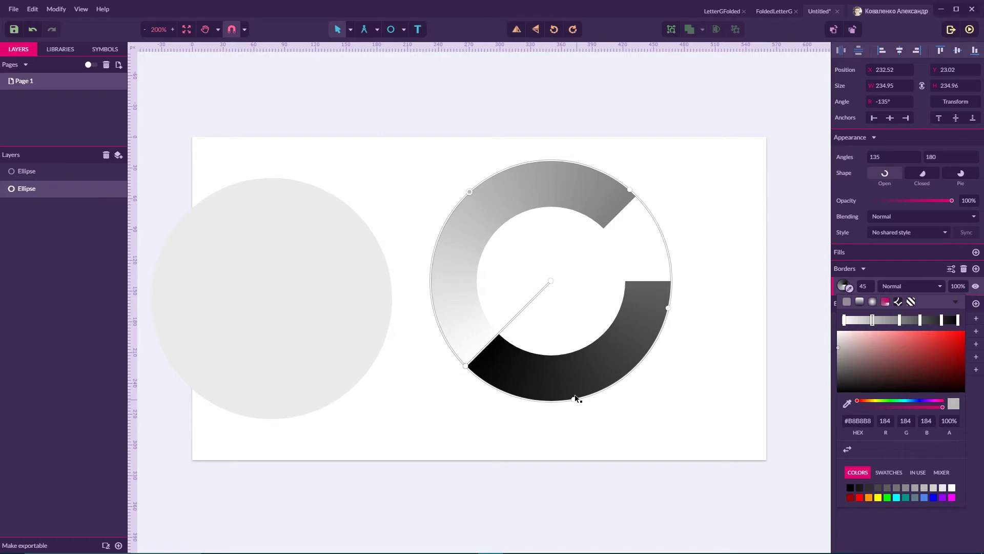
left_click(630, 189)
Recolour the upper-right stop to #C62488 and the top-left stop to #2C48A6.
left_click(850, 423)
key("BackSpace")
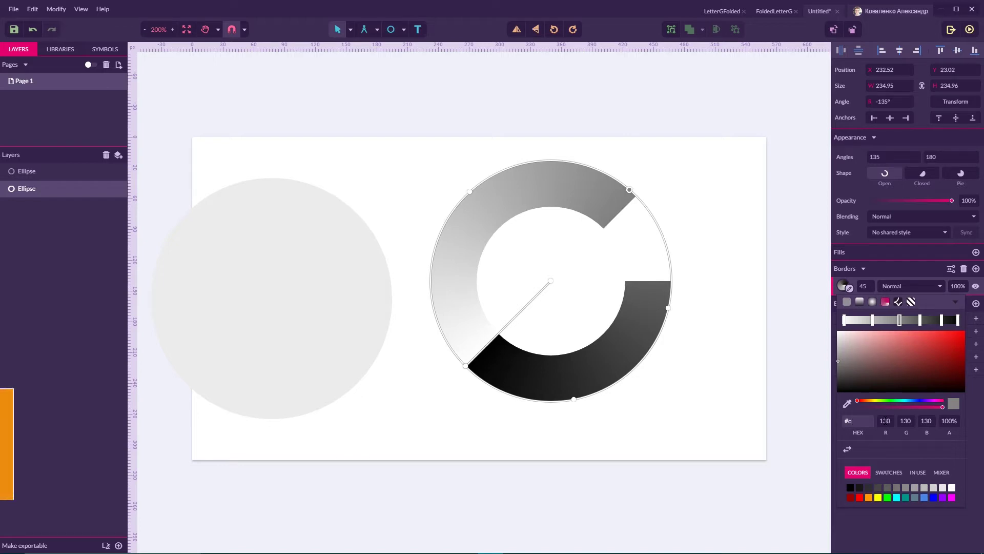
type("c62")
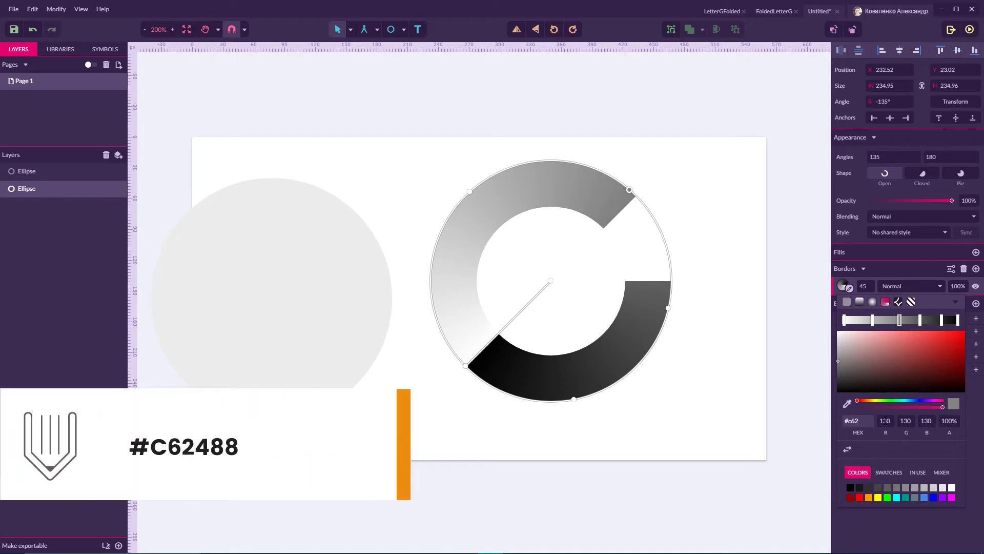
type("488")
key("Return")
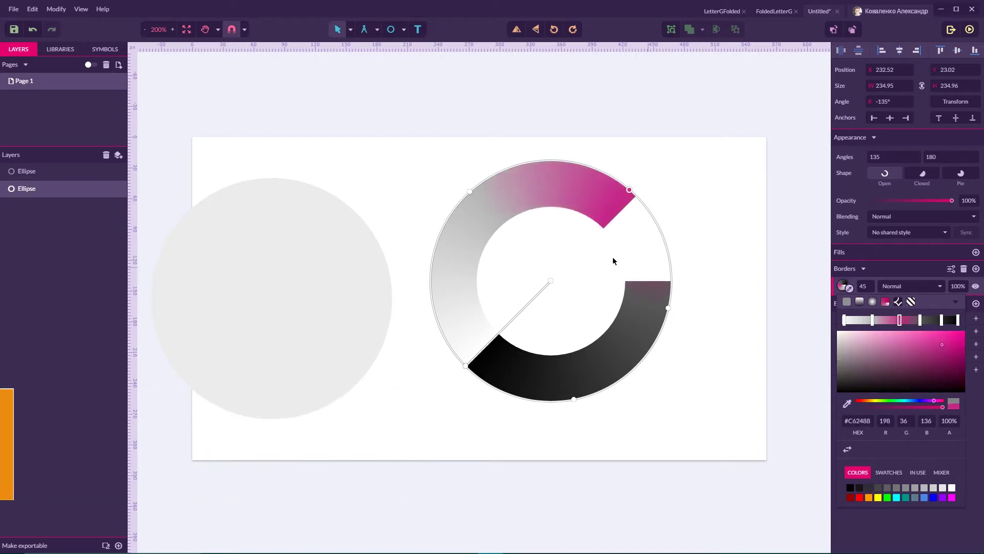
left_click(469, 191)
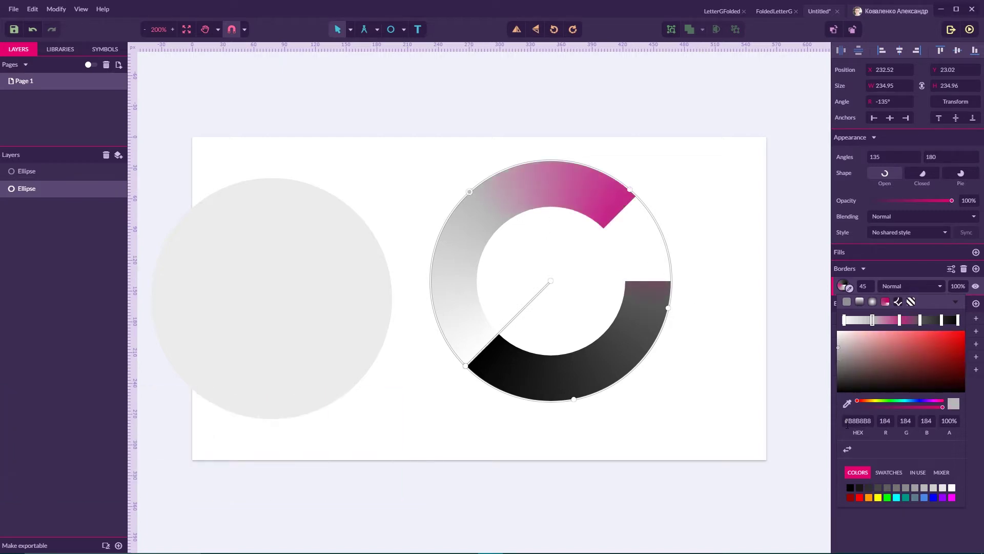
left_click_drag(848, 417, 890, 417)
key("BackSpace")
type("2c48a6")
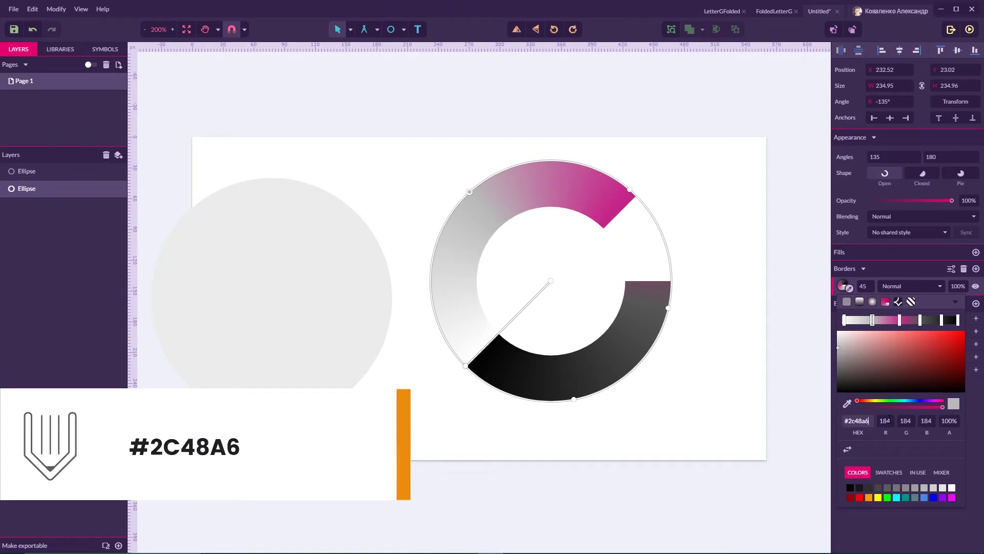
key("Return")
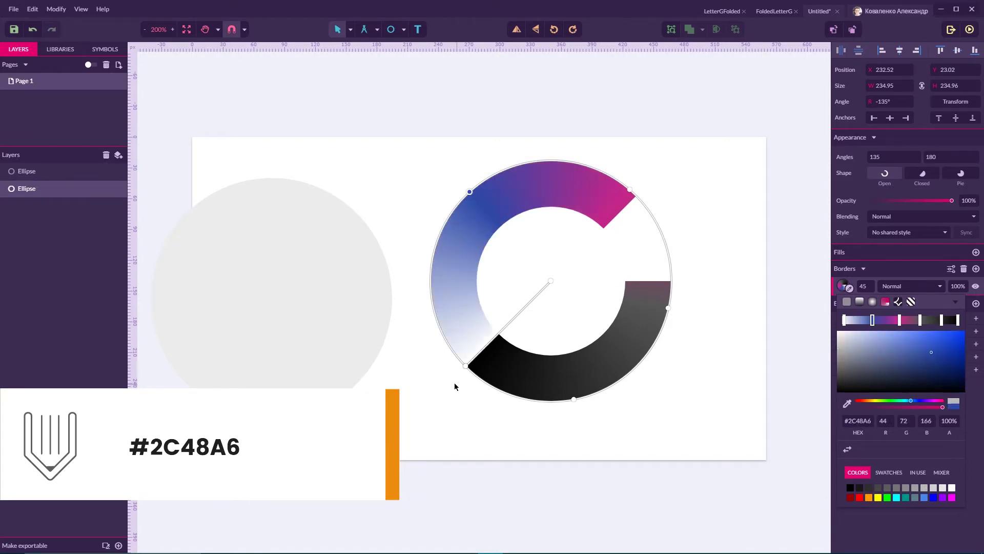
Recolour the lower-left stop to #3E1C31 and the bottom stop to #4A0F44.
left_click(465, 365)
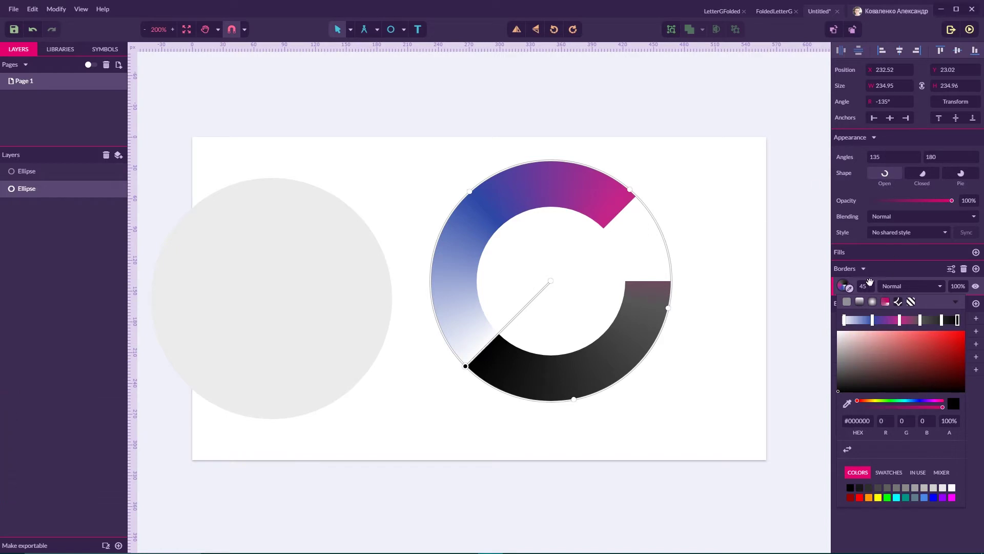
left_click(849, 419)
key("BackSpace")
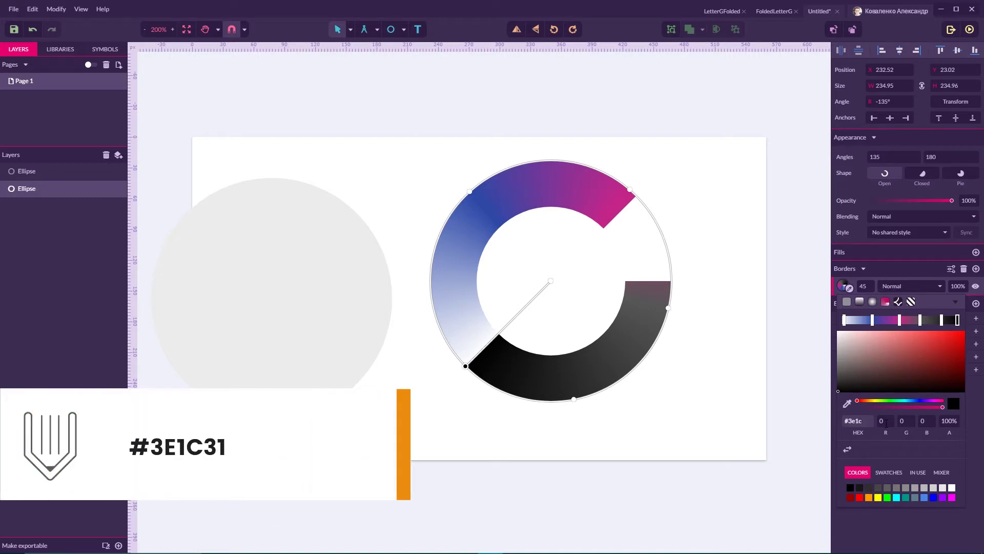
type("1C31")
key("Return")
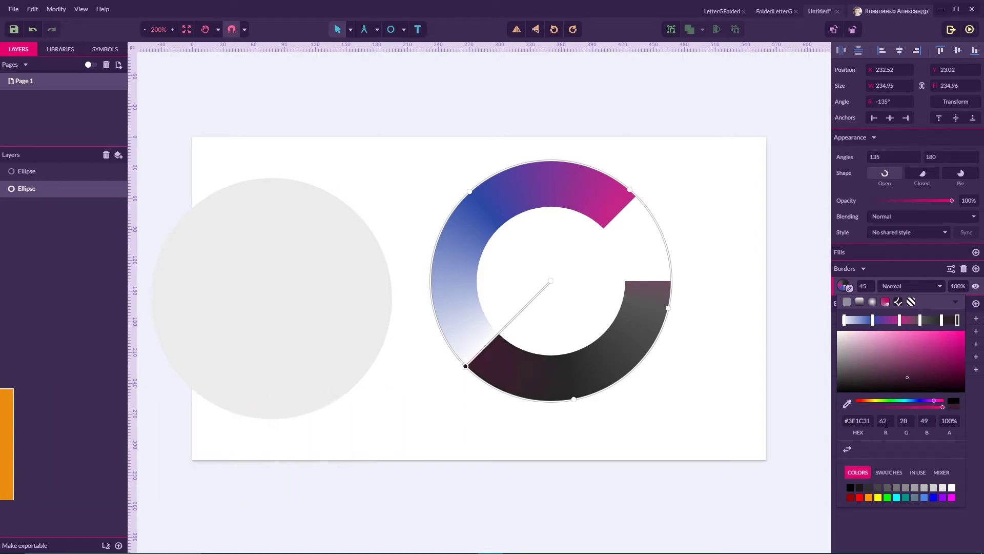
left_click(574, 399)
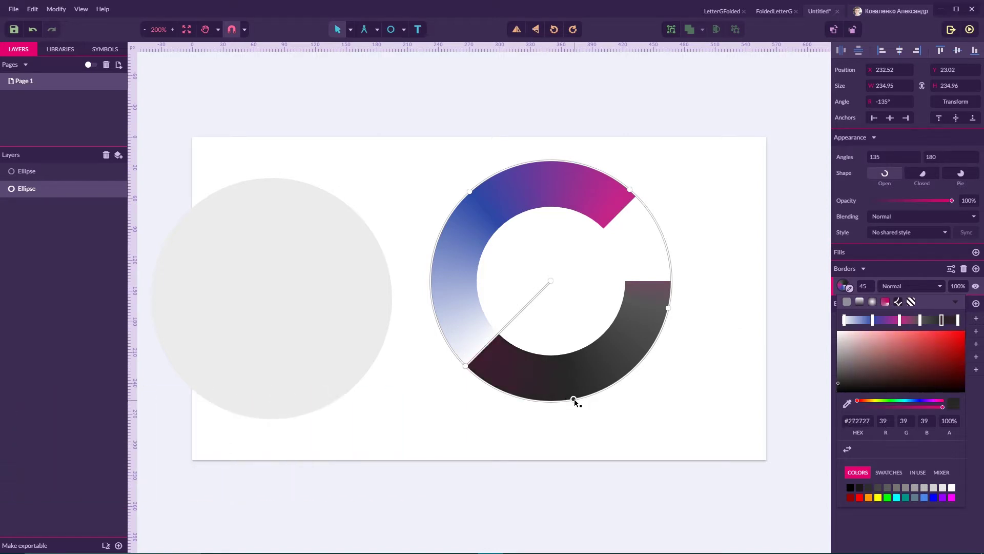
left_click(866, 420)
key("BackSpace")
type("4a")
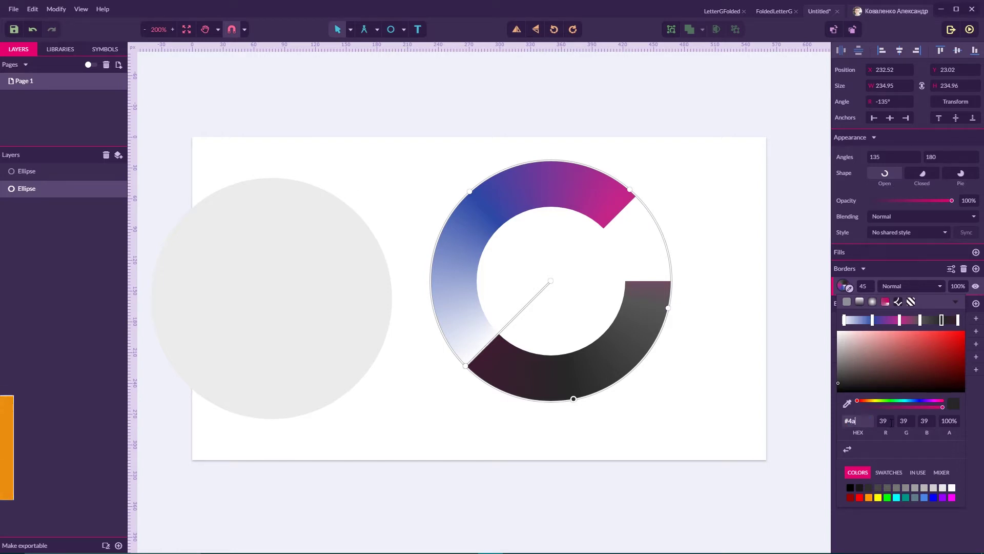
type("0f44")
key("Return")
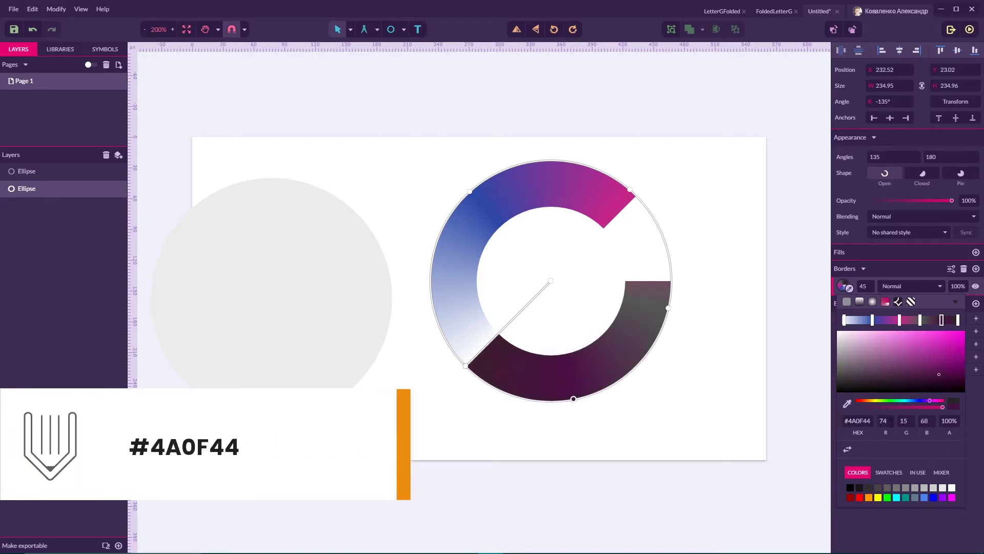
Shift the right-end stop slightly up, recolour it #99258D, then deselect the arc.
left_click(668, 307)
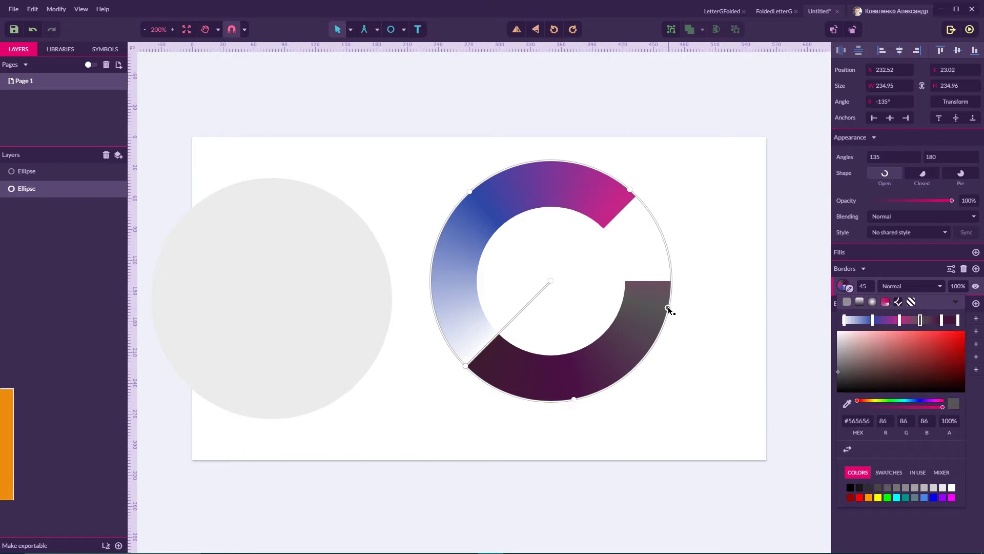
left_click_drag(668, 308, 668, 295)
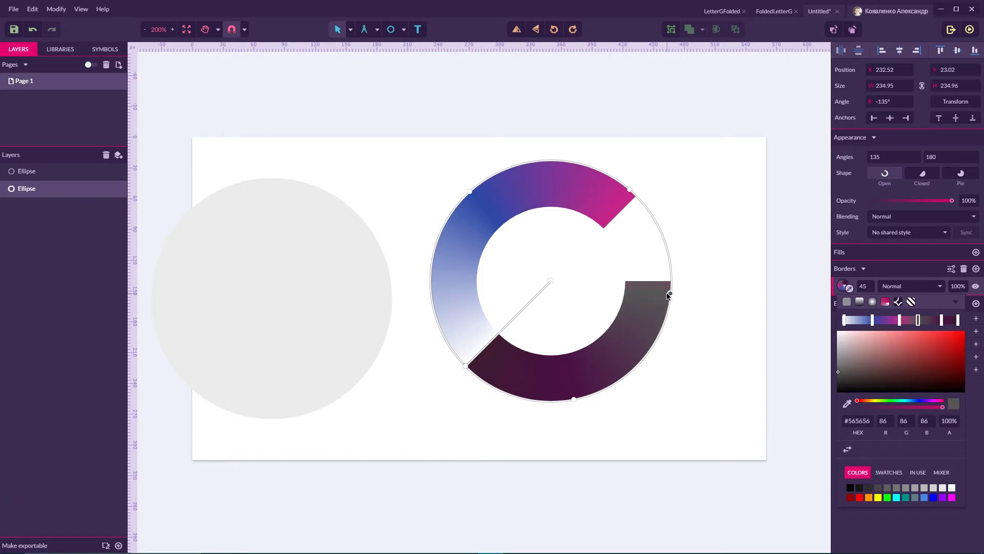
left_click(869, 420)
type("9")
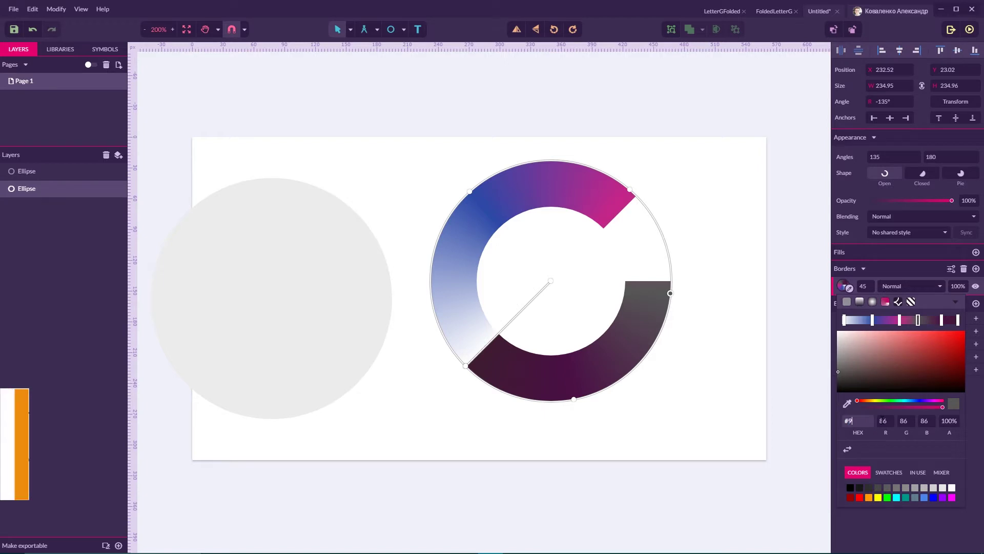
type("925")
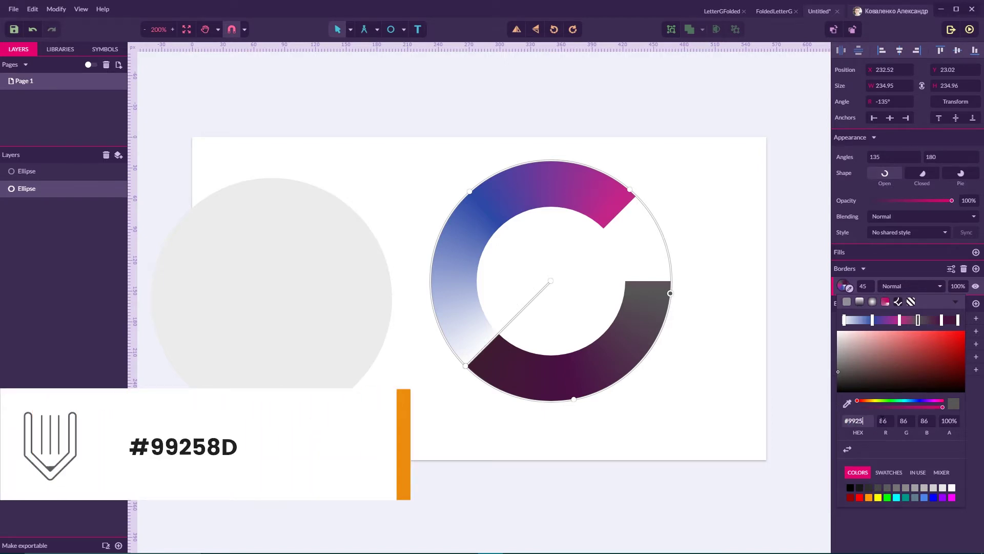
type("8d")
key("Return")
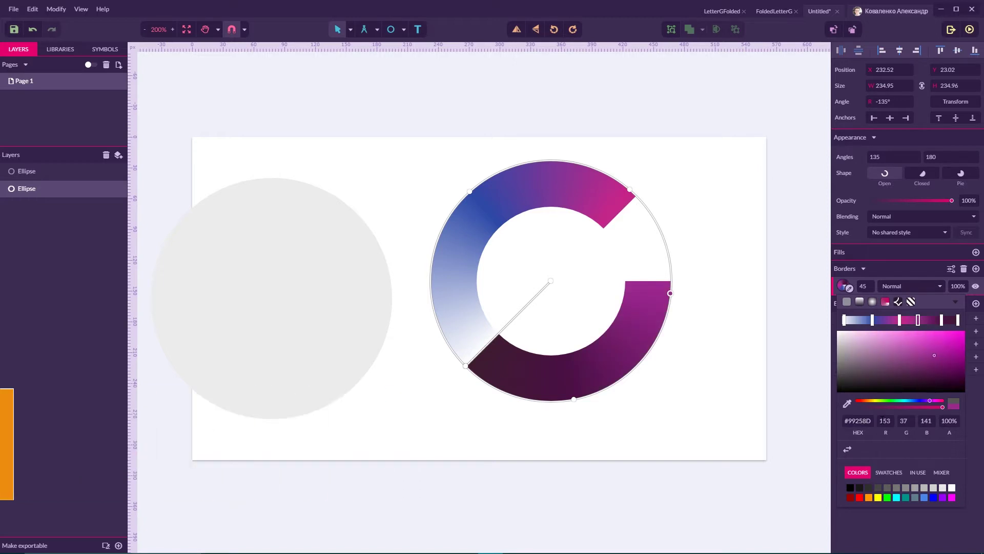
left_click(691, 196)
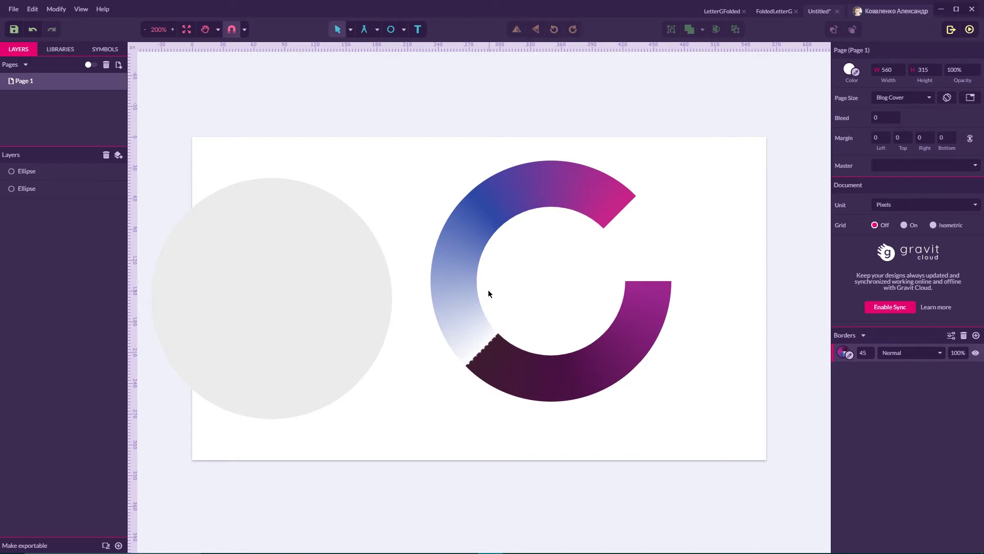
Move the grey circle onto the arc and cut it to a half circle with start angle 0.
left_click(330, 291)
left_click_drag(272, 279, 550, 260)
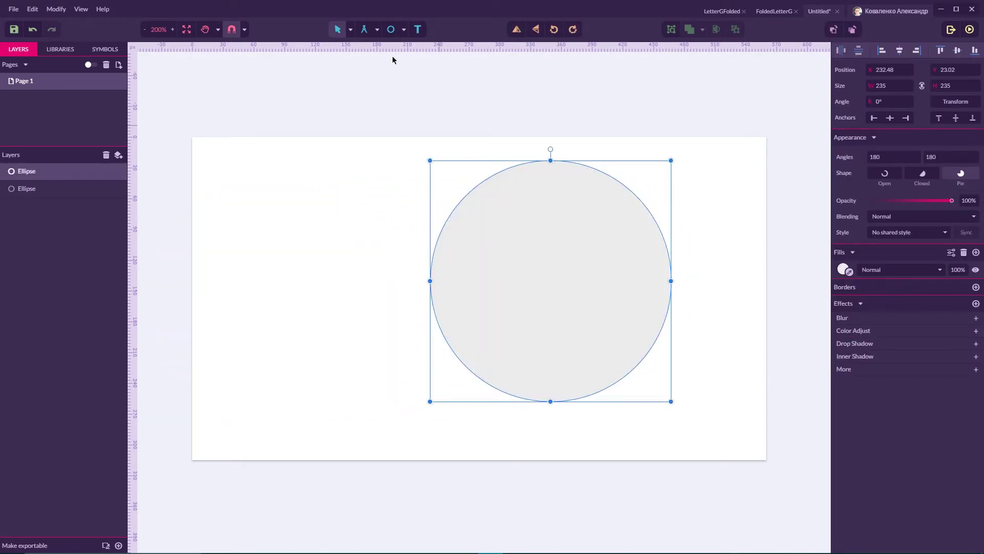
left_click(351, 30)
left_click(365, 59)
left_click_drag(429, 280, 483, 179)
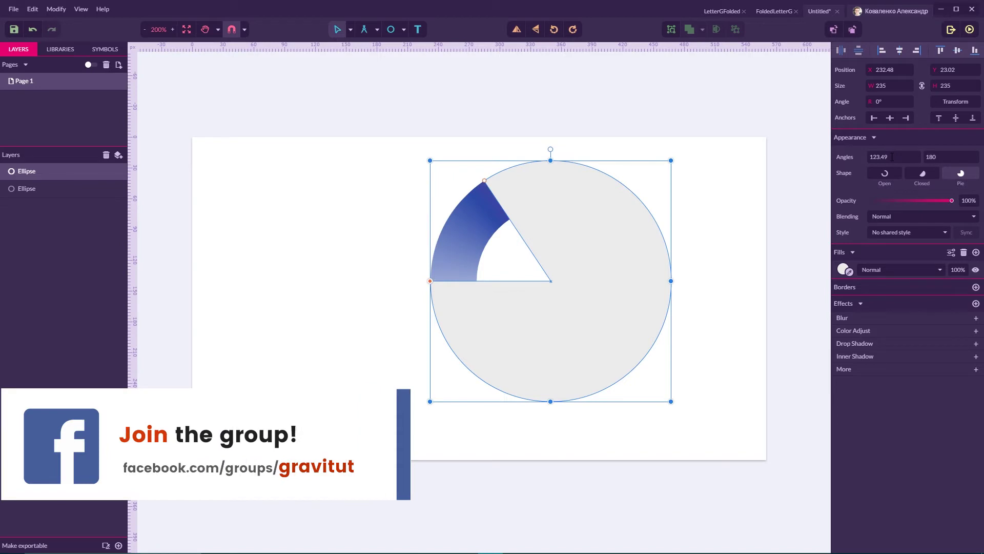
left_click_drag(892, 157, 858, 163)
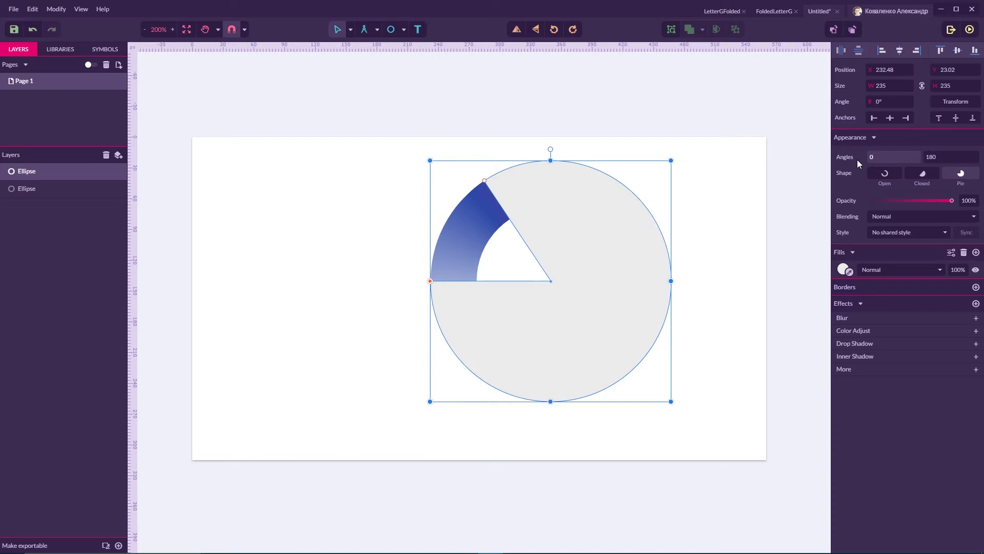
key("Return")
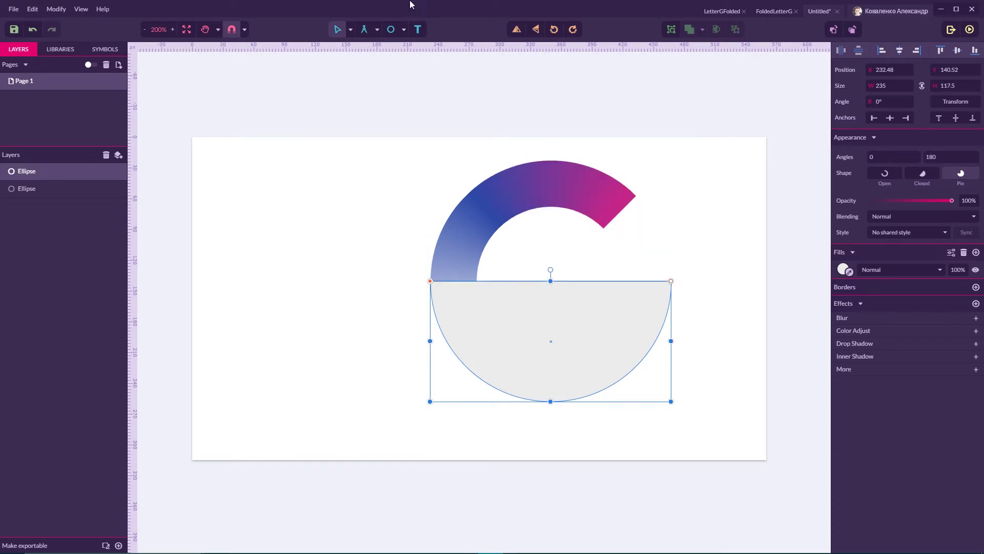
Tilt the half circle to −30° over the G's lower half and adjust snapping targets.
left_click(350, 30)
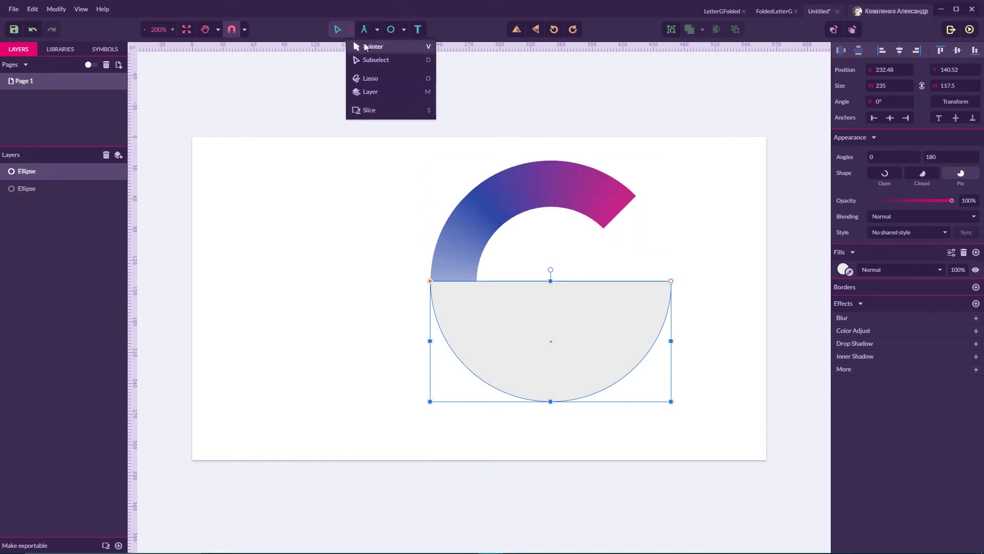
left_click(365, 46)
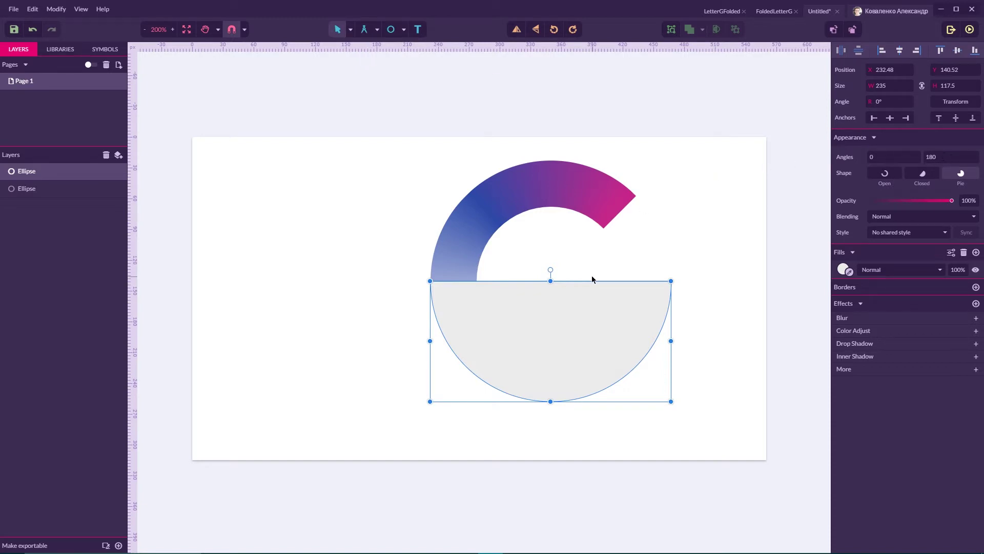
mouse_move(551, 270)
left_mouse_down()
mouse_move(596, 307)
mouse_move(594, 287)
mouse_move(583, 288)
left_mouse_up()
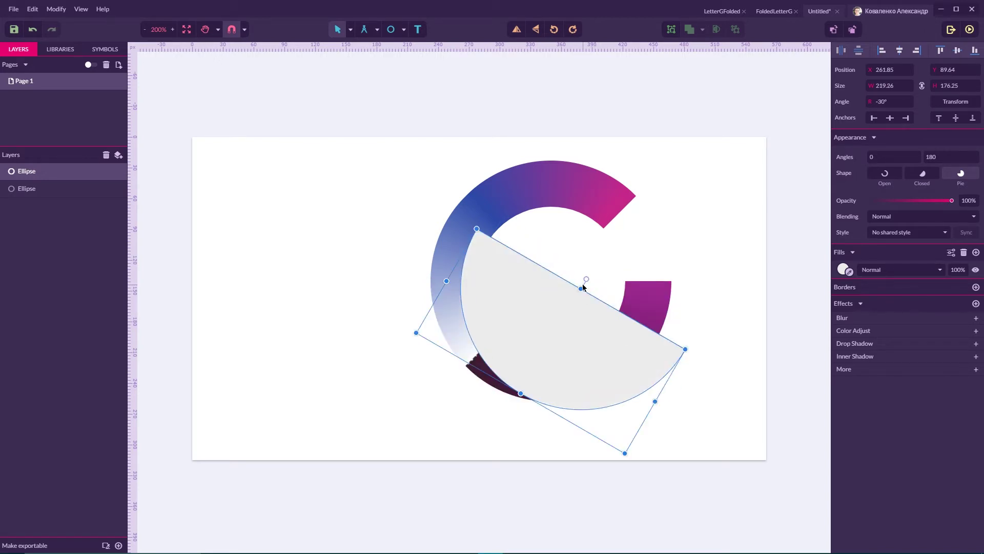
left_click_drag(560, 310, 530, 303)
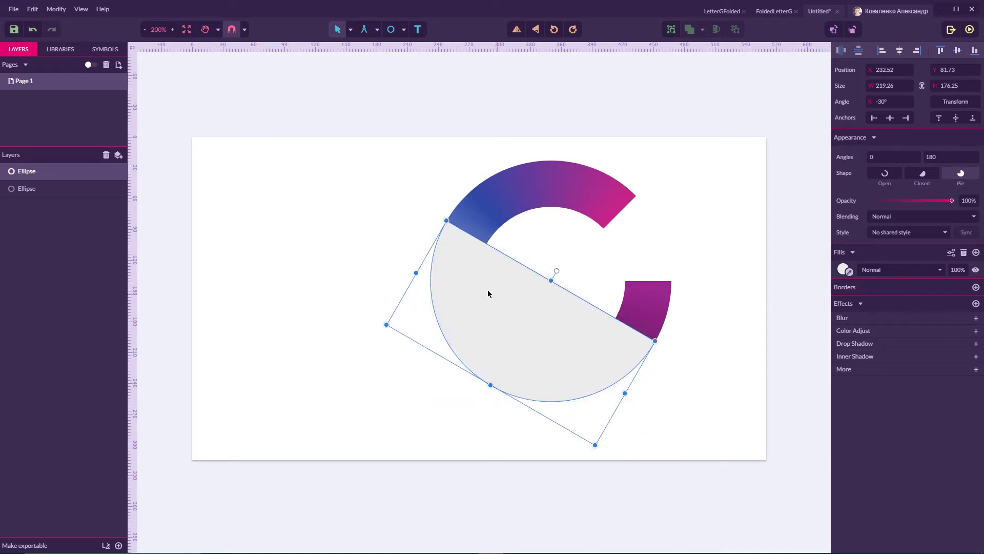
left_click(244, 29)
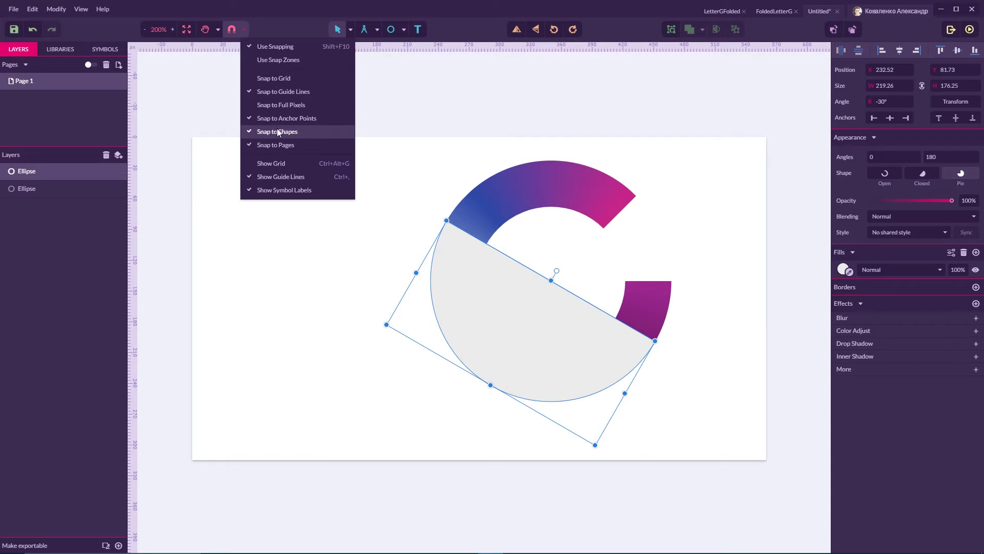
left_click(450, 122)
left_click(494, 291)
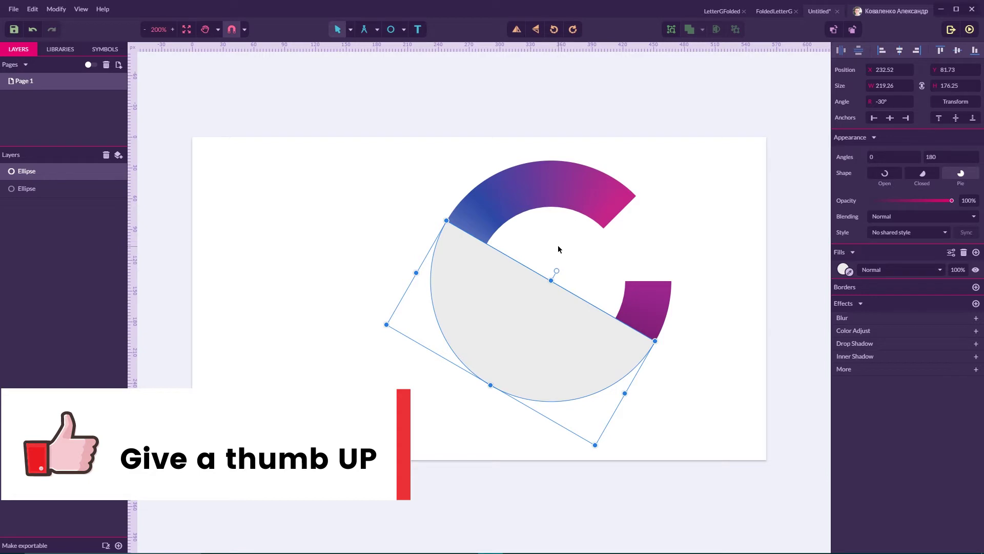
Give the half circle a linear gradient fill, rotated and shortened across the fold, with two extra stops.
left_click(842, 270)
left_click(860, 285)
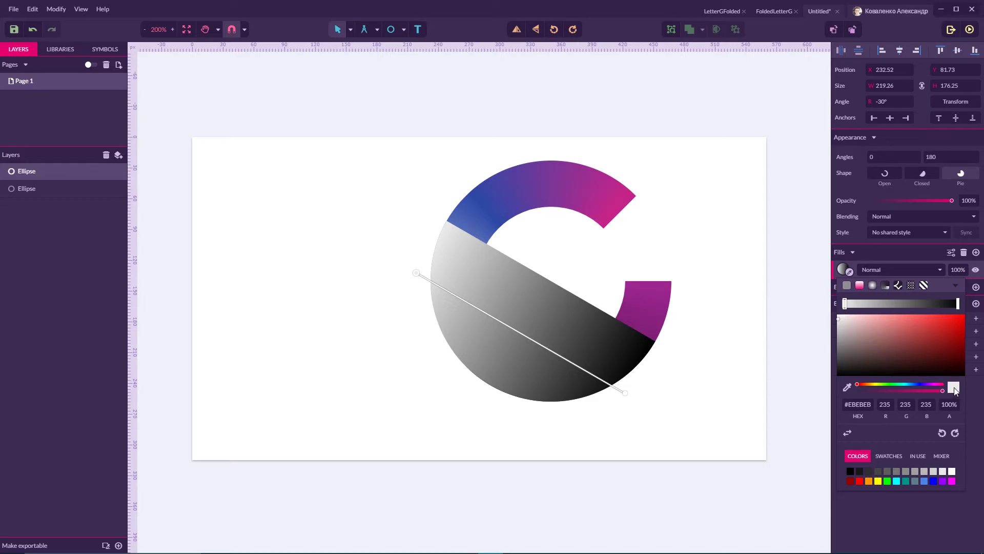
left_click(942, 432)
left_click(942, 432)
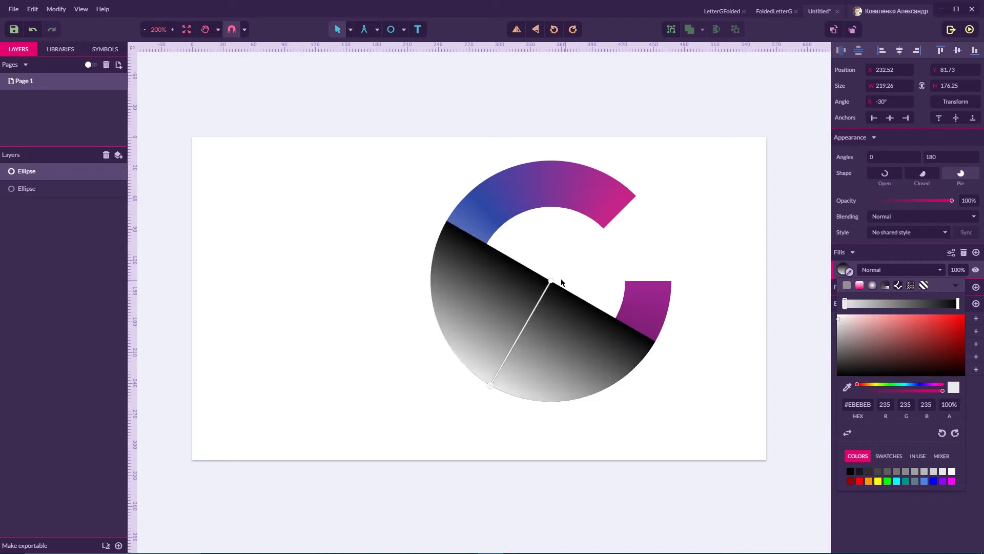
left_click_drag(550, 282, 576, 251)
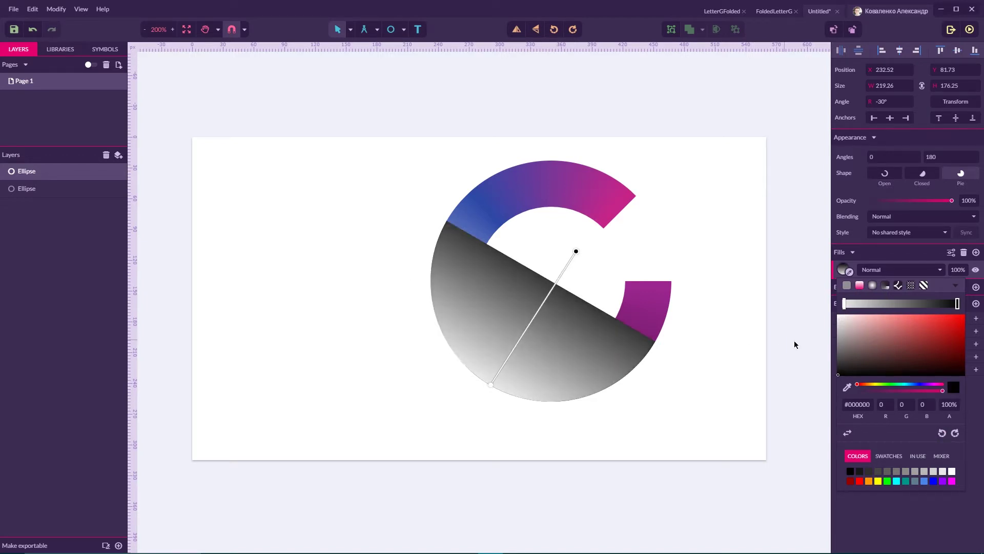
left_click(871, 305)
left_click(924, 304)
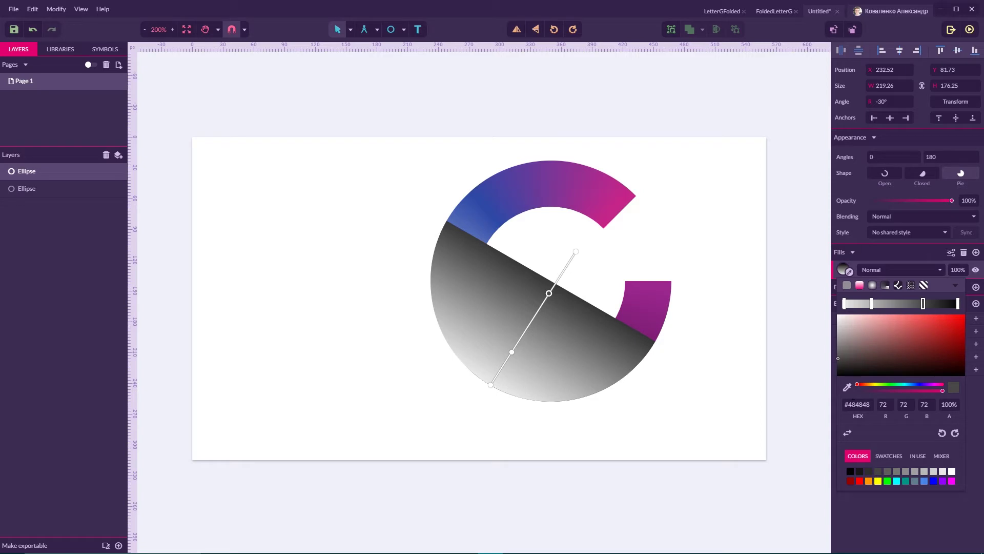
Set the first two gradient stops to #717171 and #919191.
left_click_drag(853, 402, 888, 404)
key("BackSpace")
key("BackSpace")
left_click(839, 318)
left_click_drag(853, 400, 874, 406)
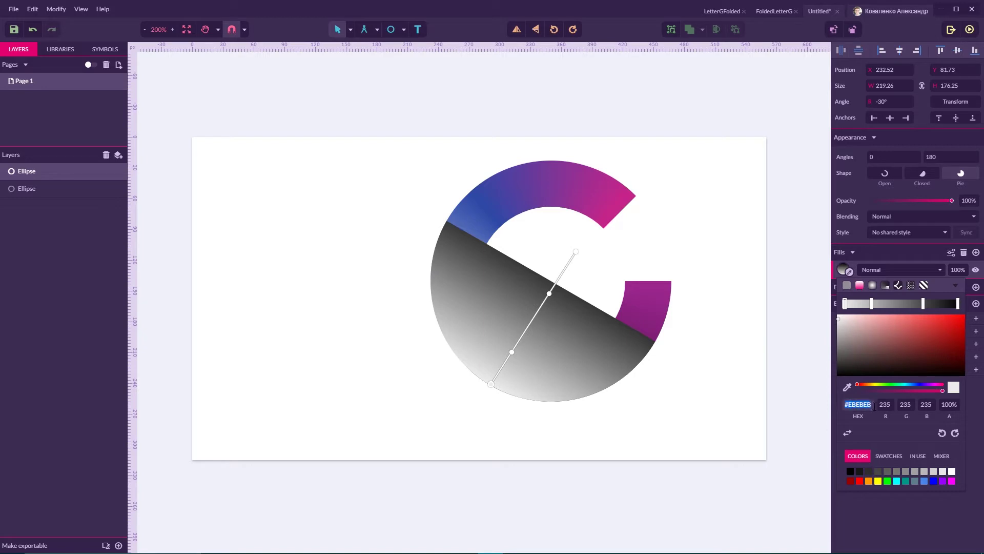
left_click(875, 406)
key("BackSpace")
key("BackSpace")
key("BackSpace")
key("BackSpace")
key("BackSpace")
key("BackSpace")
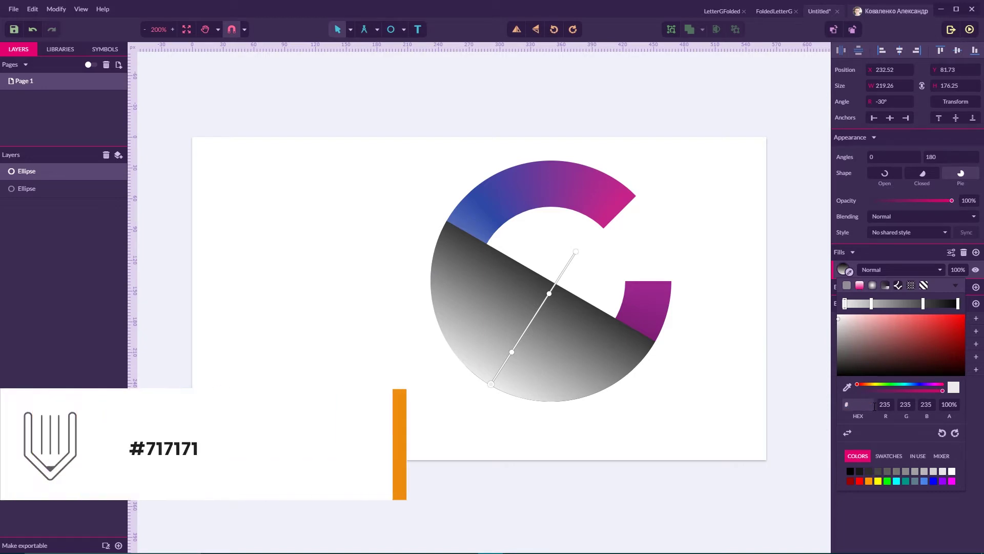
type("717")
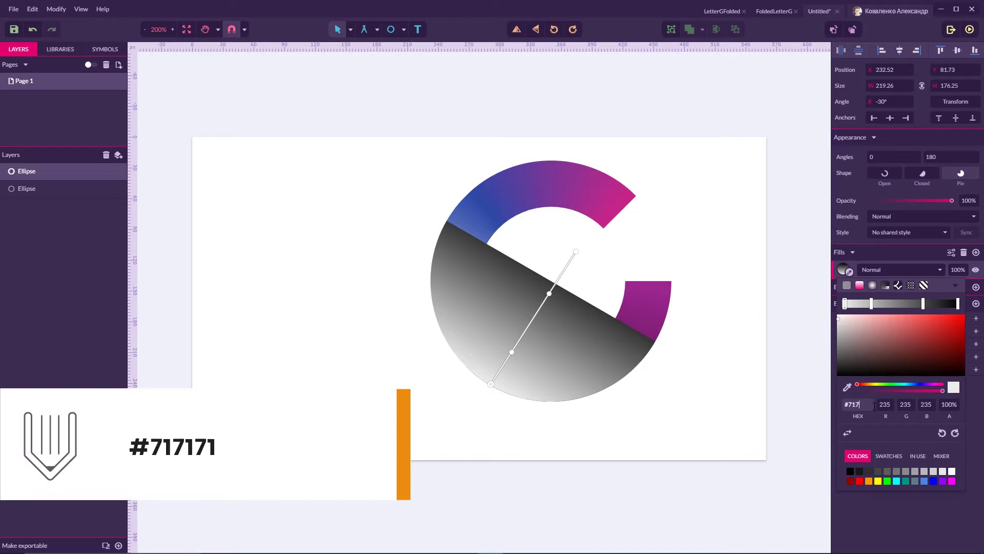
type("171")
key("Return")
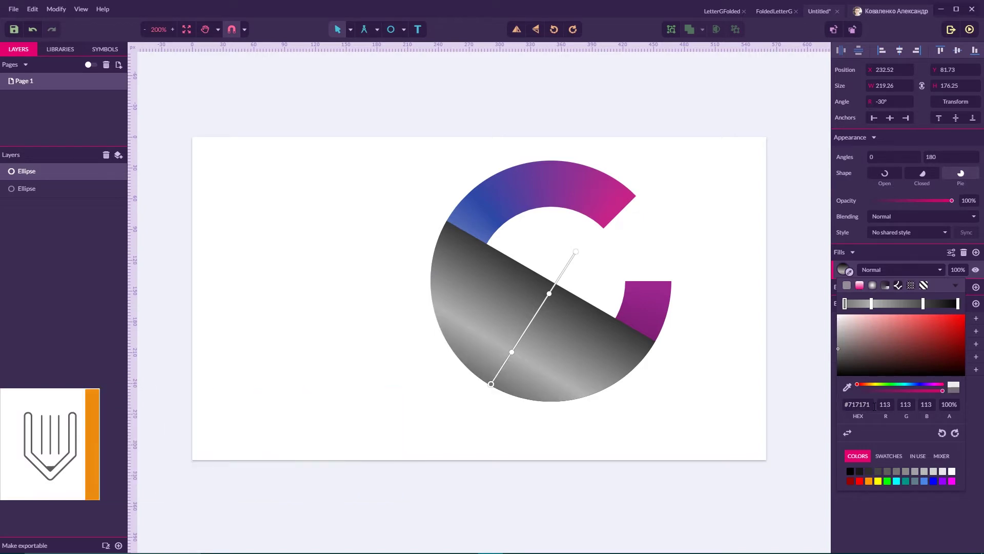
left_click(871, 303)
left_click(857, 405)
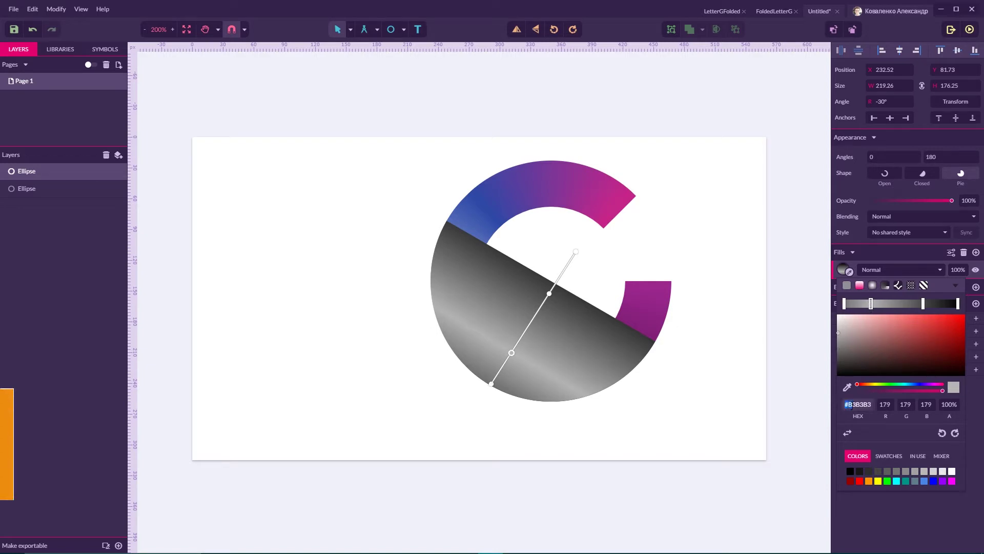
type("#919191")
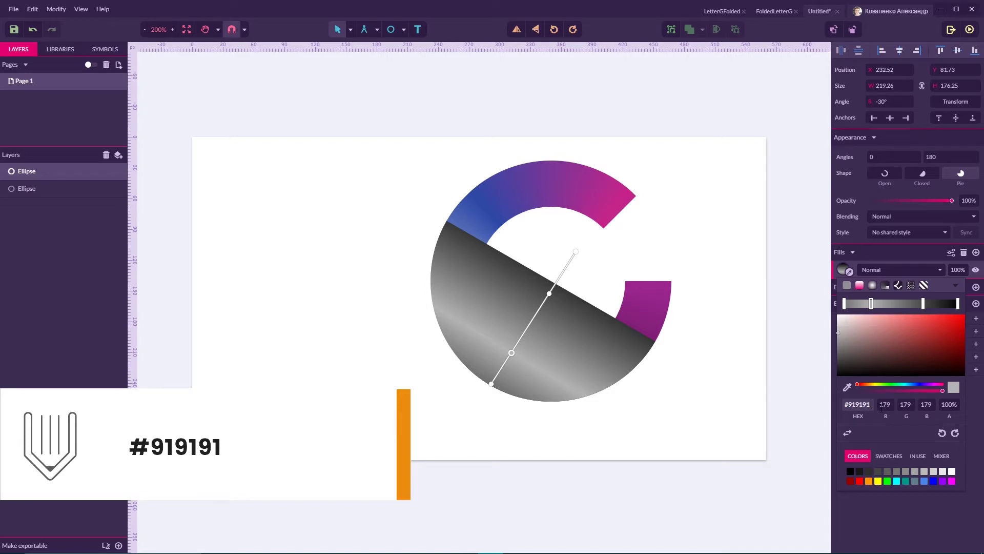
key("Return")
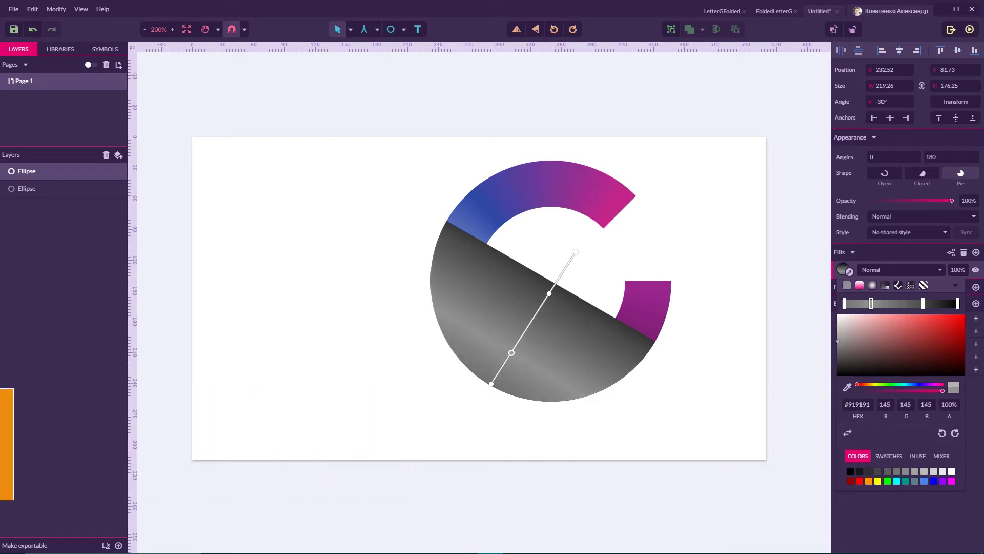
Set the remaining gradient stops to #888888 and #424242.
left_click(924, 303)
left_click(856, 404)
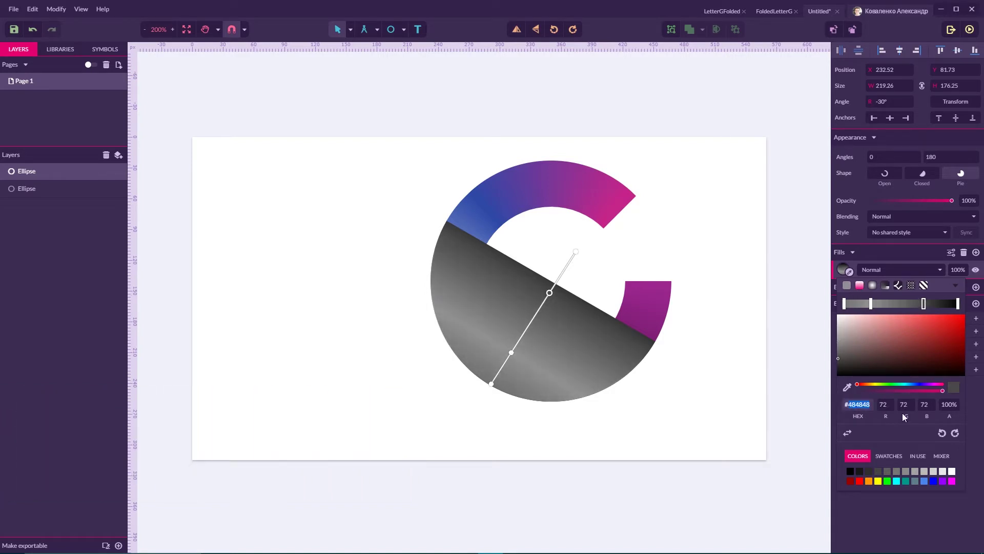
type("#")
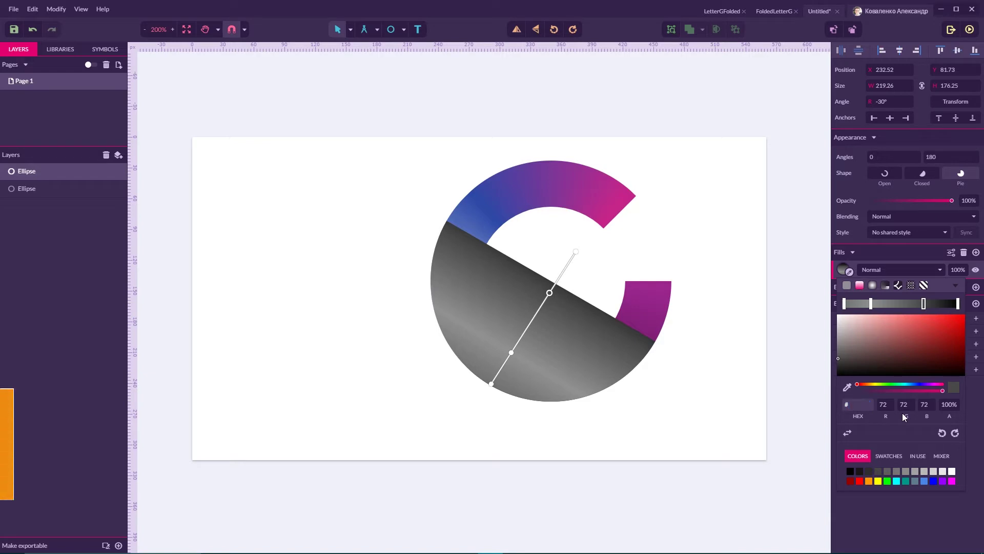
type("888")
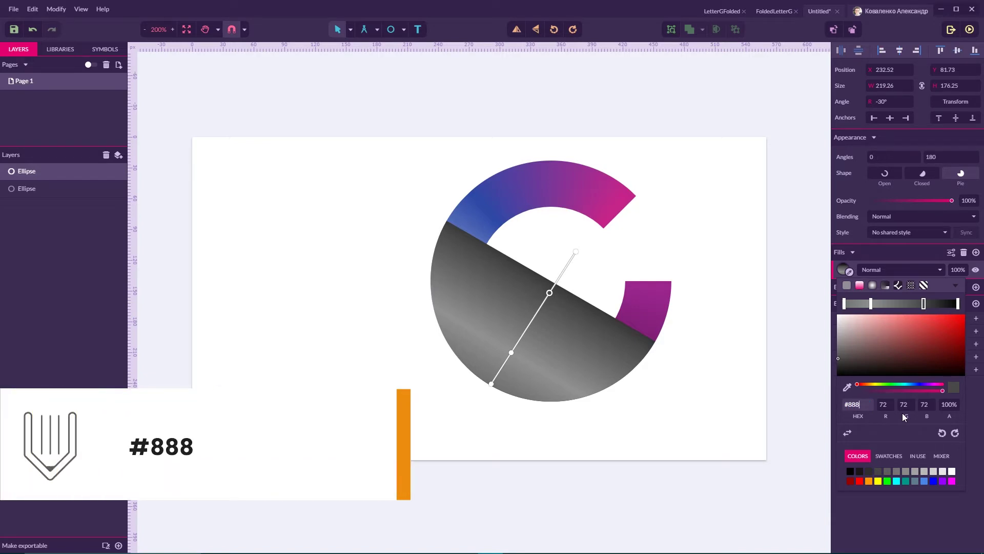
key("Return")
left_click(957, 303)
left_click(861, 403)
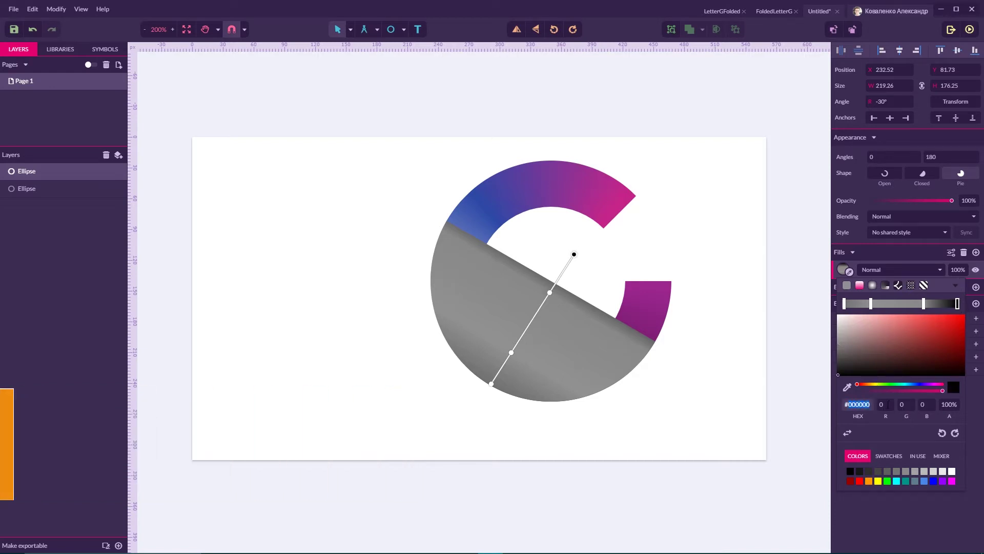
type("#")
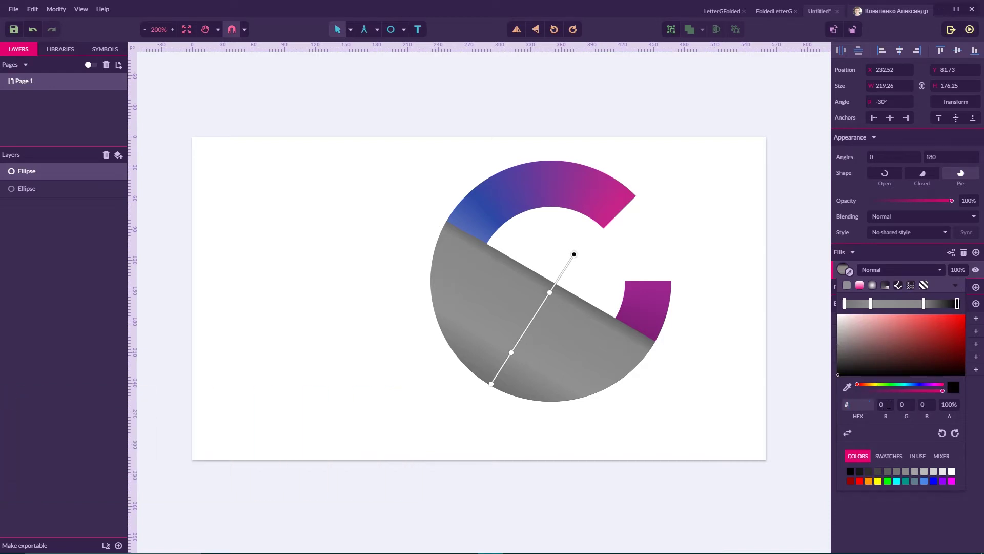
type("4")
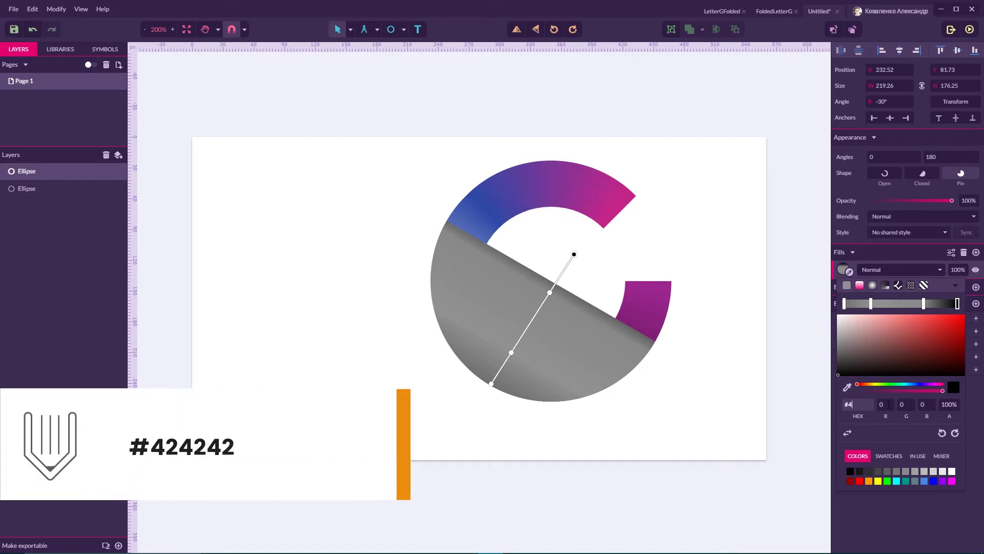
type("24242")
key("Return")
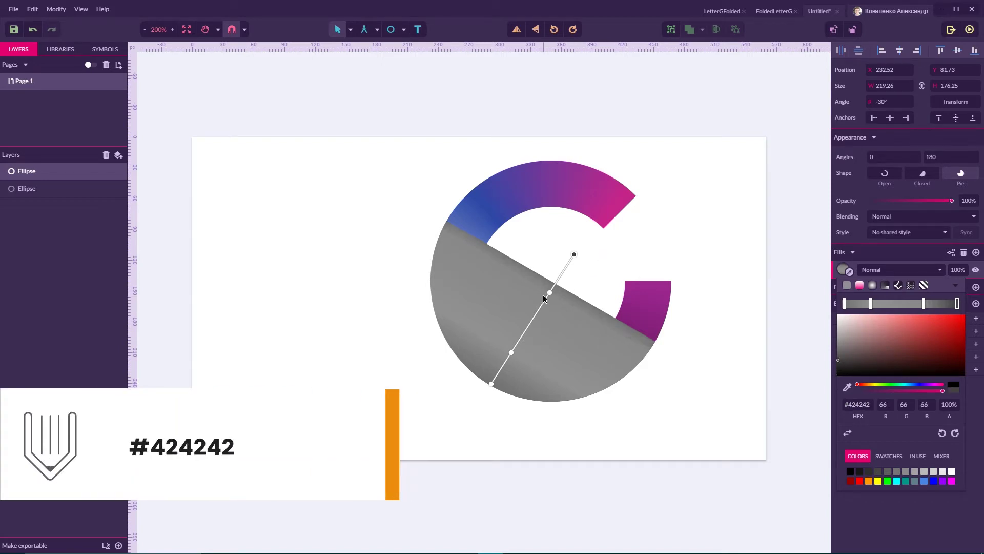
Move the middle stop lower and pull the gradient end toward the fold edge, then deselect.
left_click(549, 292)
left_click_drag(549, 293, 541, 305)
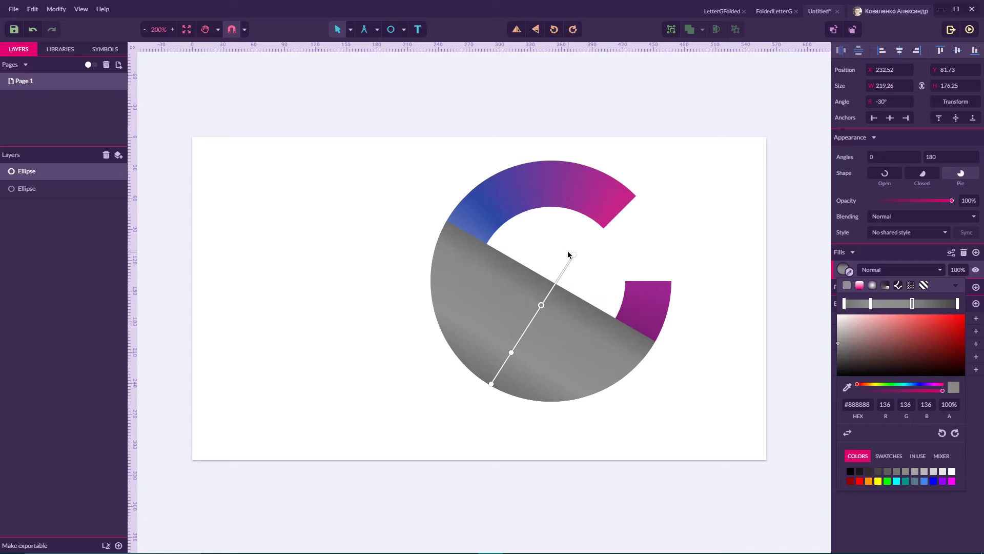
left_click_drag(572, 255, 562, 272)
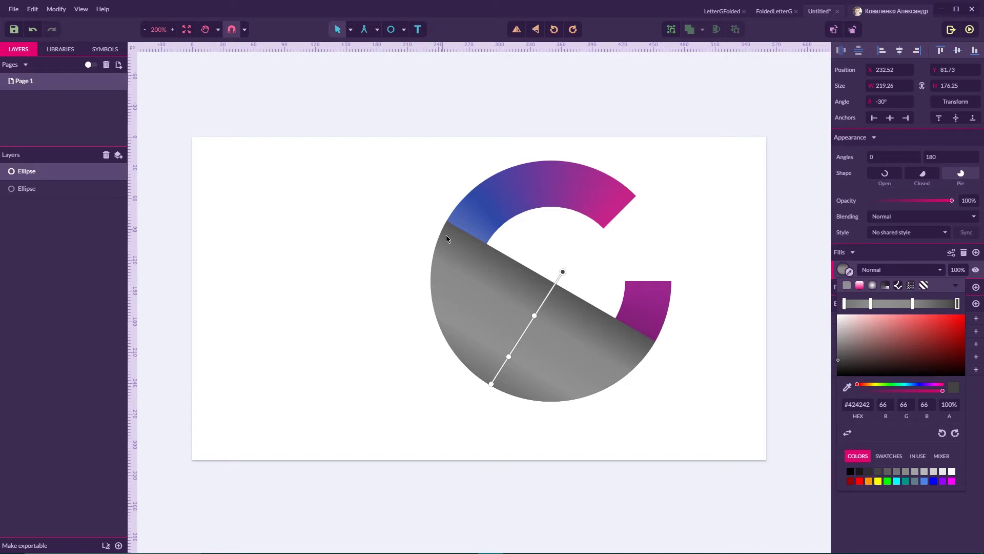
left_click(420, 216)
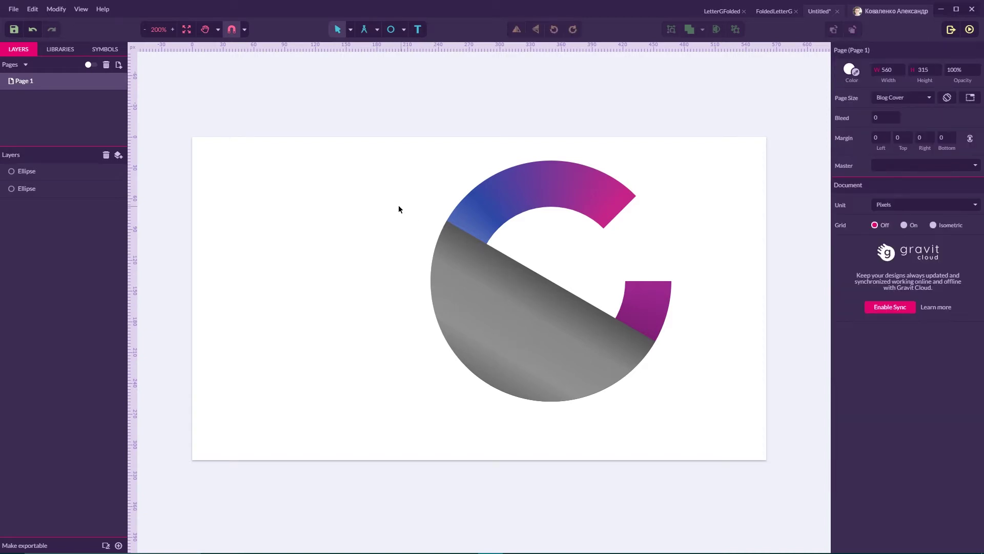
Draw a closed curved path over the fold from its upper-left to lower-right corner.
left_click(379, 29)
left_click(398, 60)
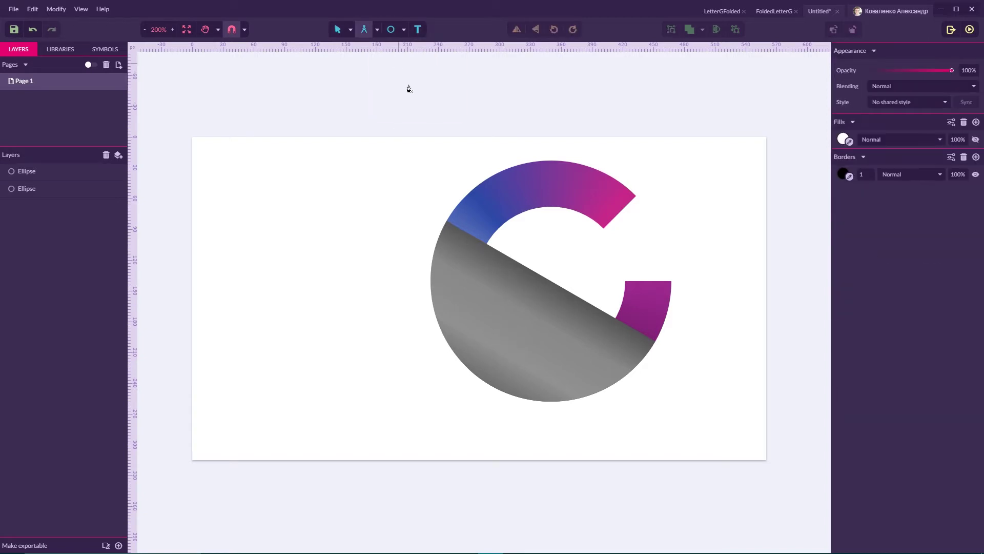
left_click(447, 221)
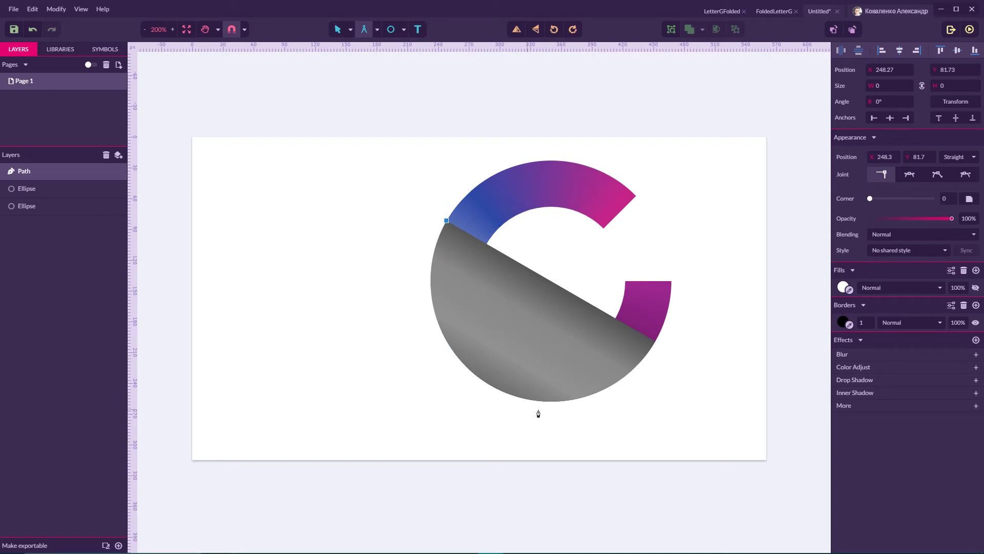
left_click(655, 341)
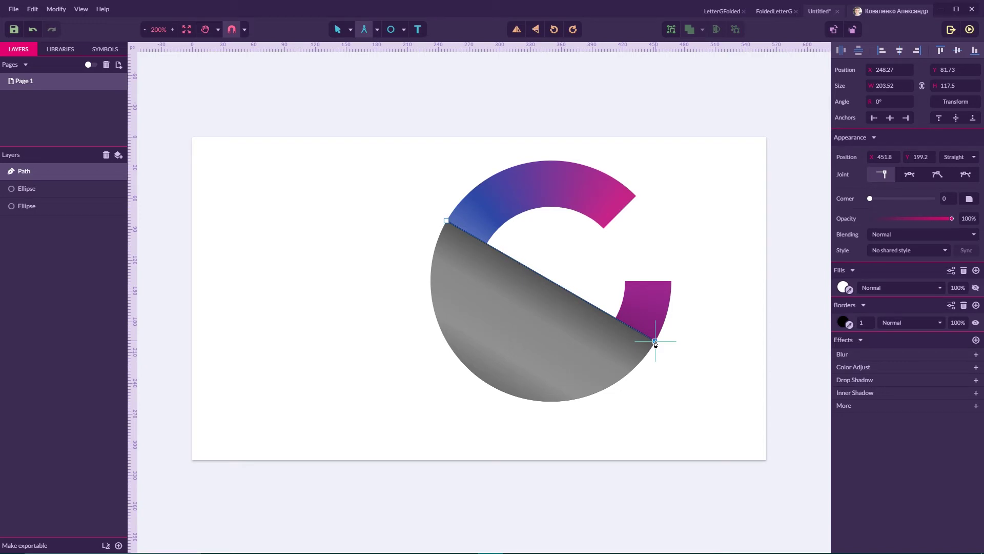
left_click(507, 341)
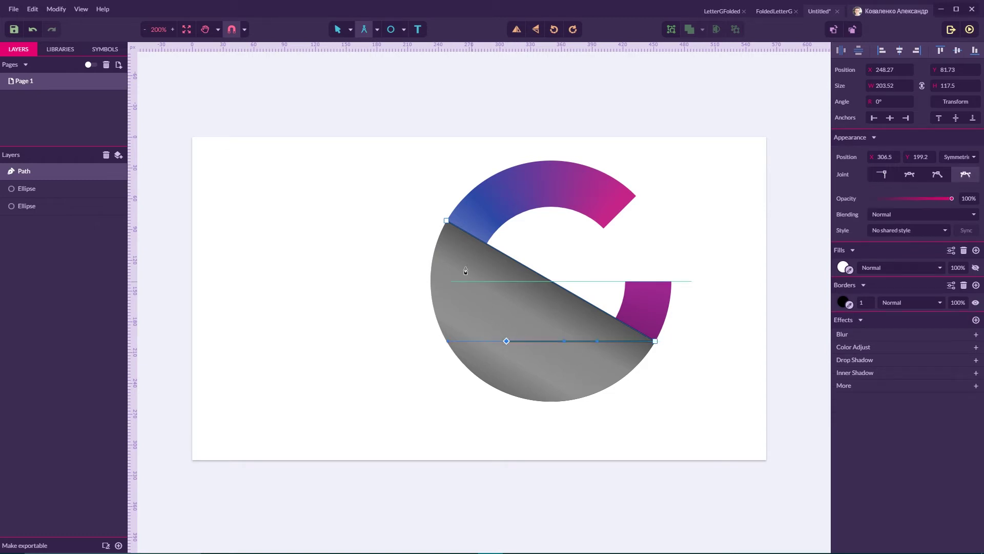
left_click(446, 221)
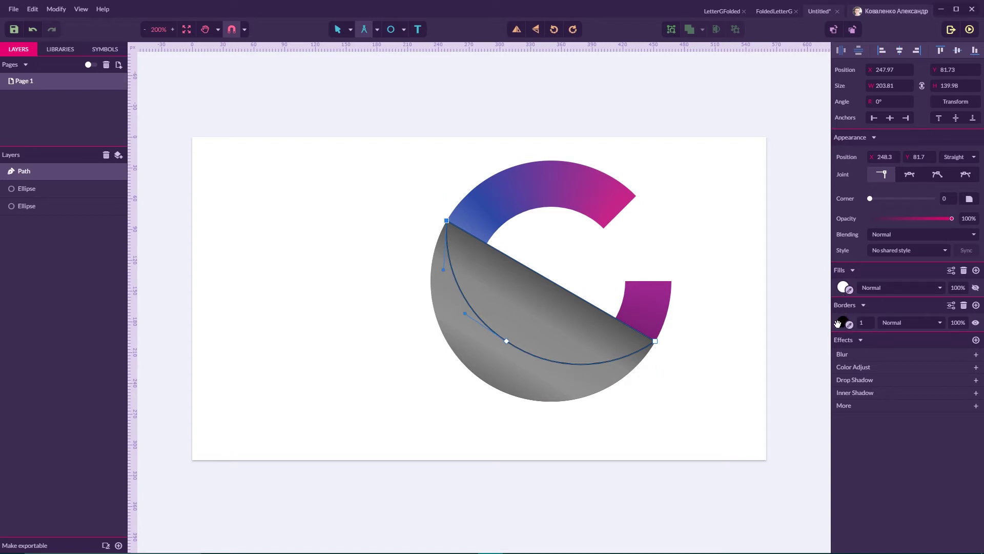
Remove the new path's outline and give it a three-stop linear gradient fill.
left_click(963, 305)
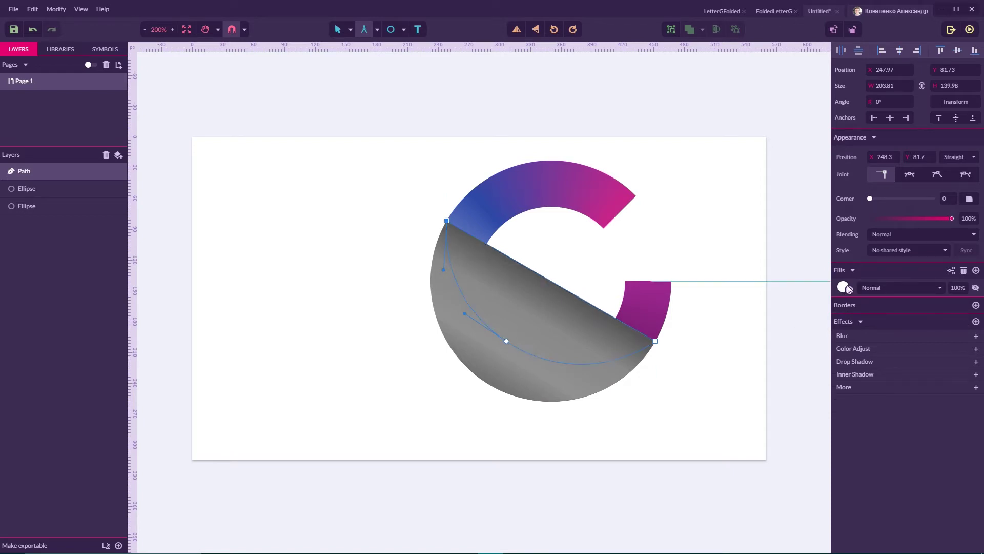
left_click(844, 288)
left_click(860, 303)
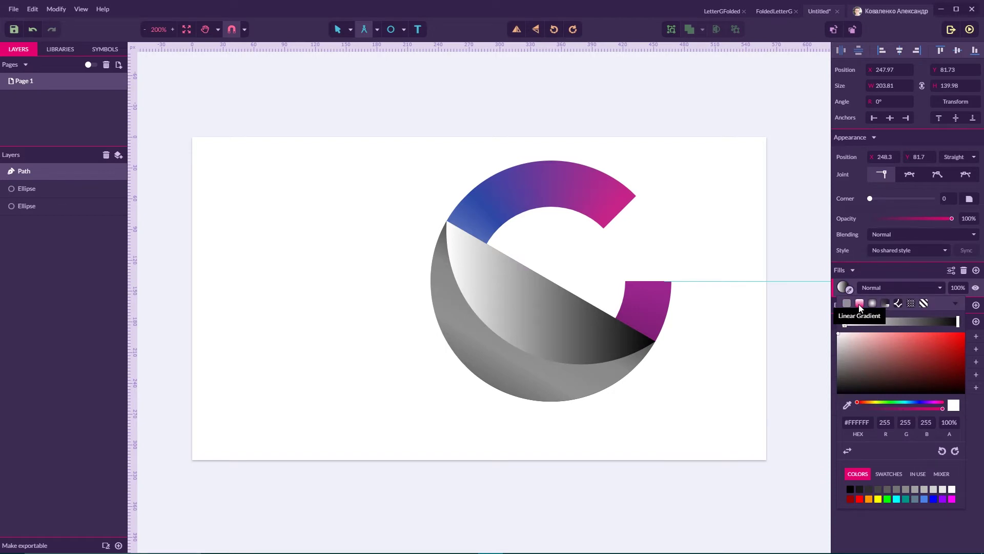
left_click(905, 323)
Set the gradient's starting stop to #828282.
left_click(844, 323)
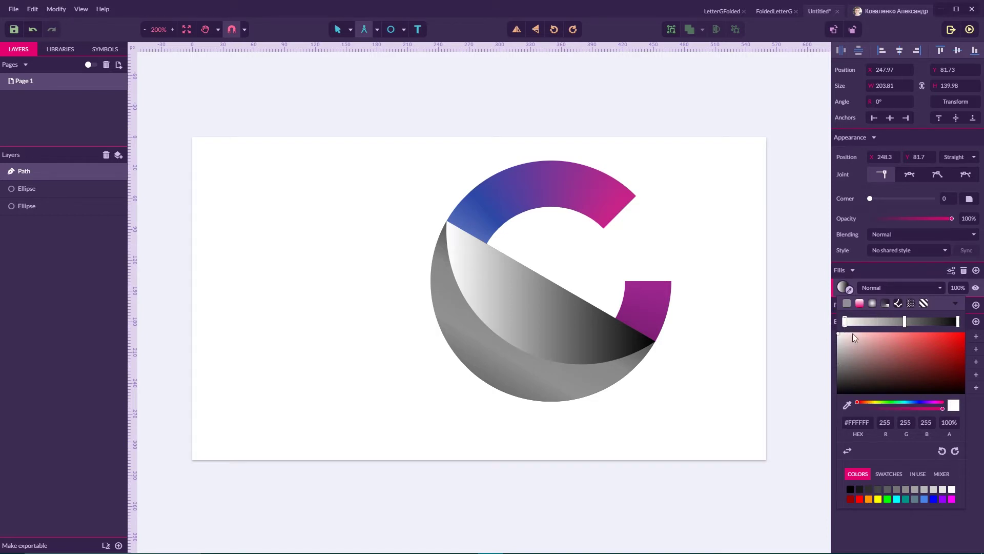
double_click(857, 422)
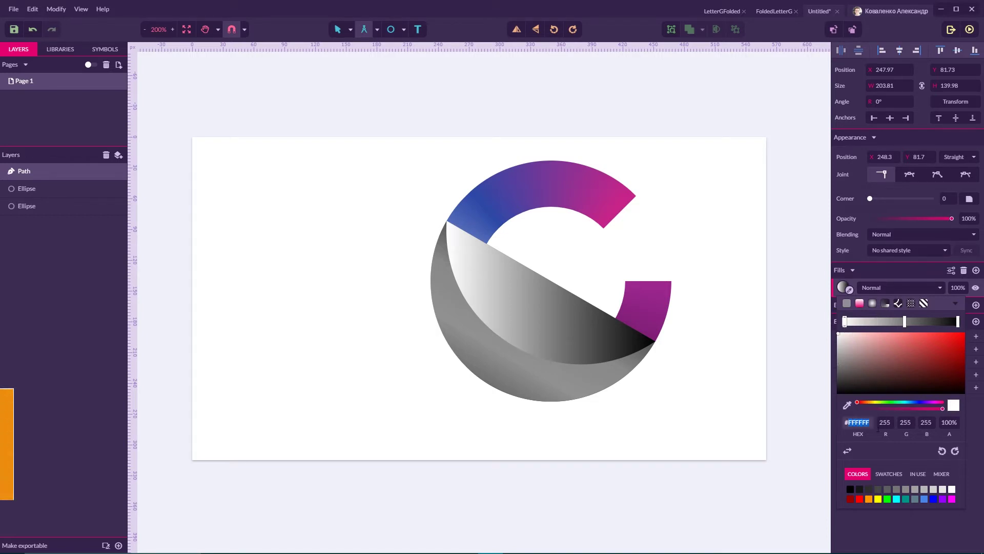
key("BackSpace")
type("828282")
key("Return")
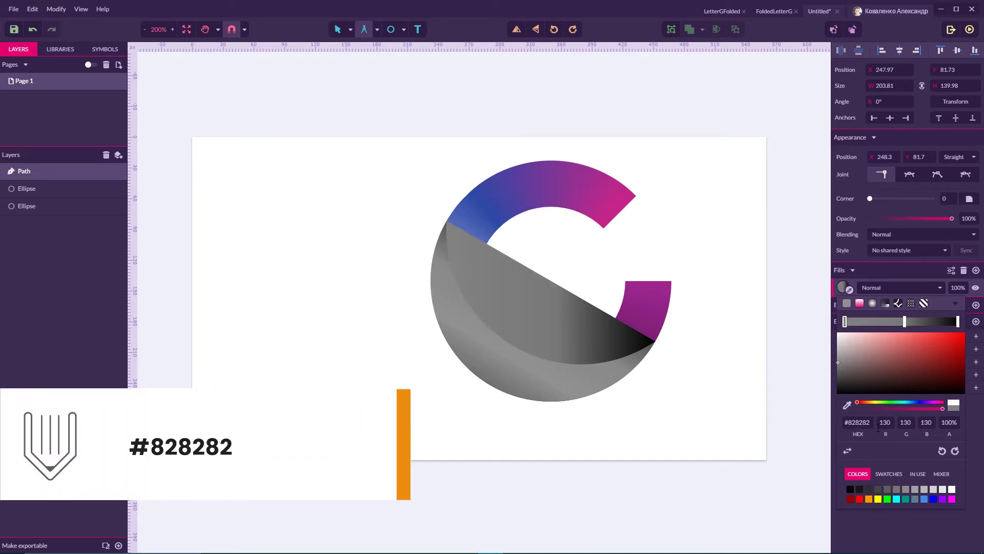
Colour the gradient's middle stop #B5B5B5.
left_click(905, 322)
left_click(857, 422)
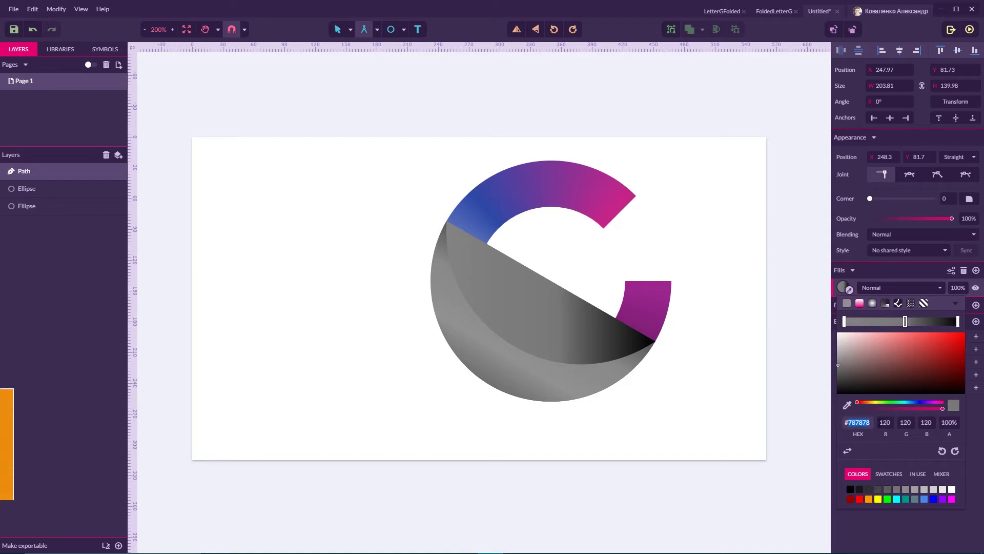
type("#b5b5b5")
key("Return")
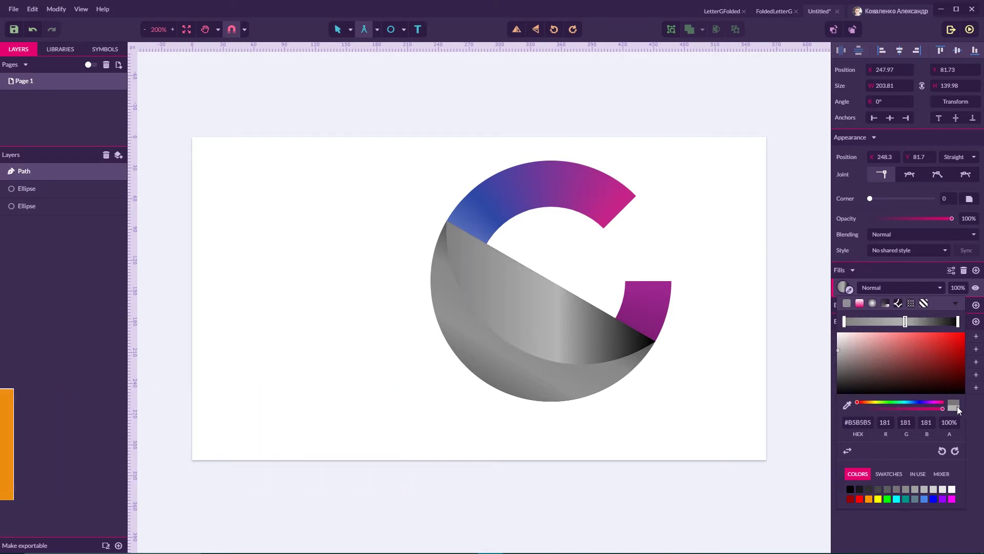
Set the gradient's dark end stop to #808080 grey.
left_click(957, 321)
double_click(863, 421)
type("80808")
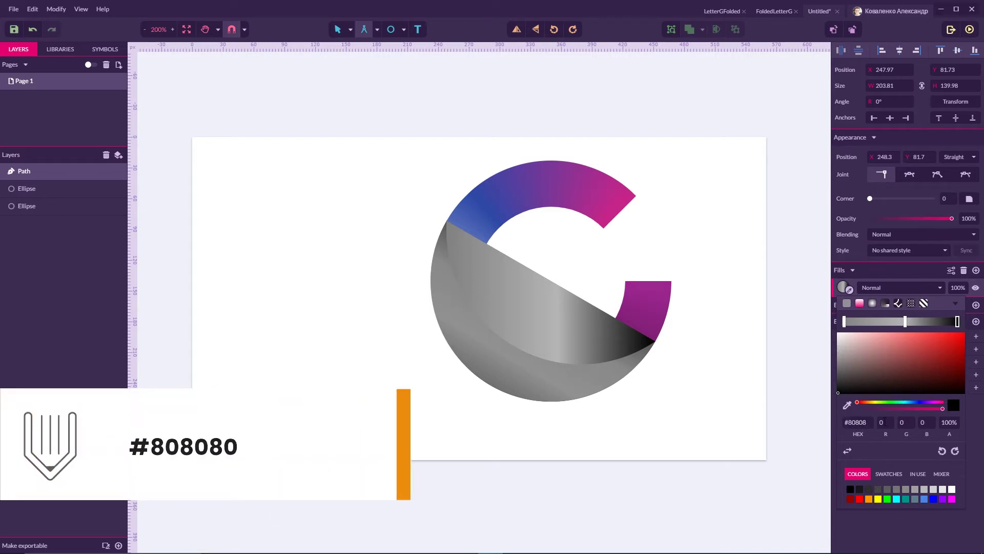
double_click(867, 420)
left_click(868, 421)
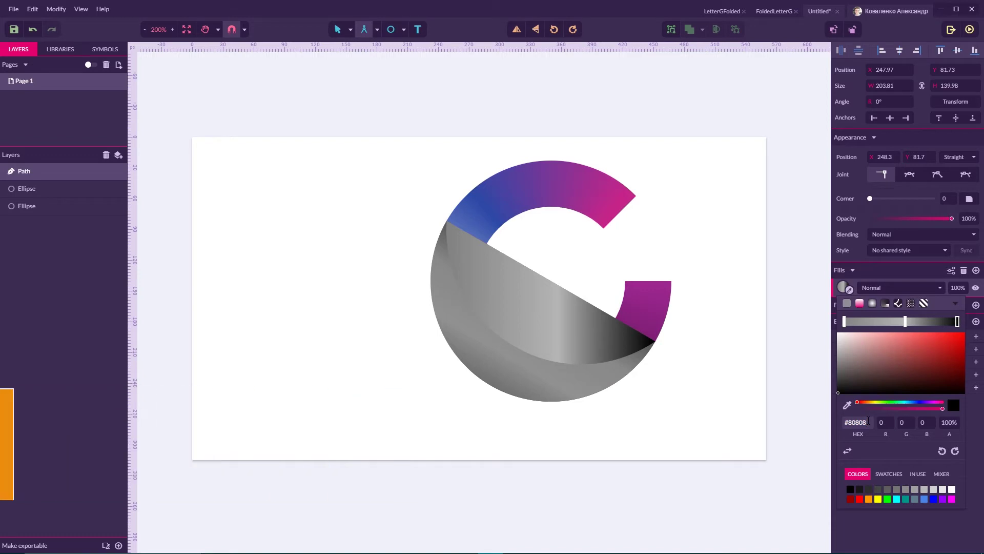
type("0")
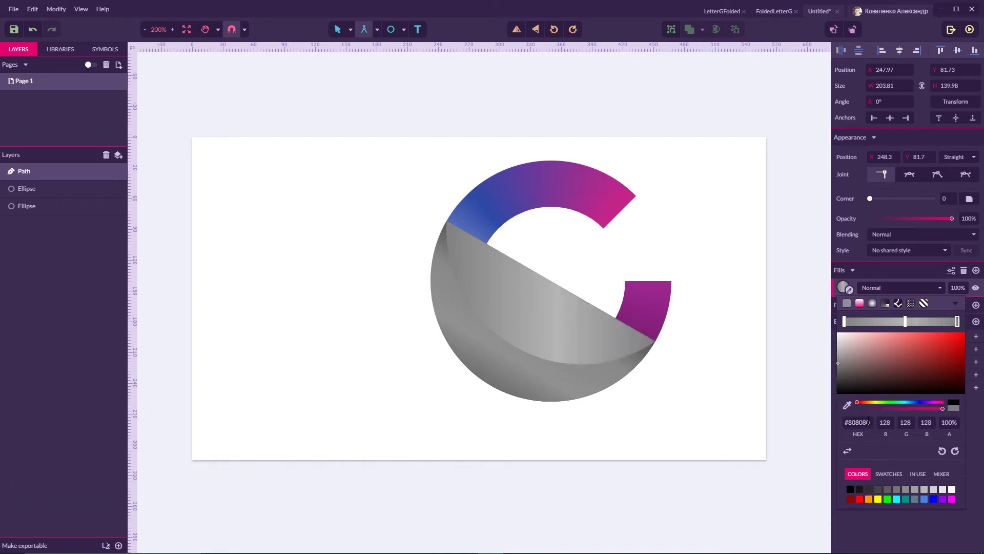
key("Escape")
key("Escape")
left_click(350, 29)
left_click(372, 45)
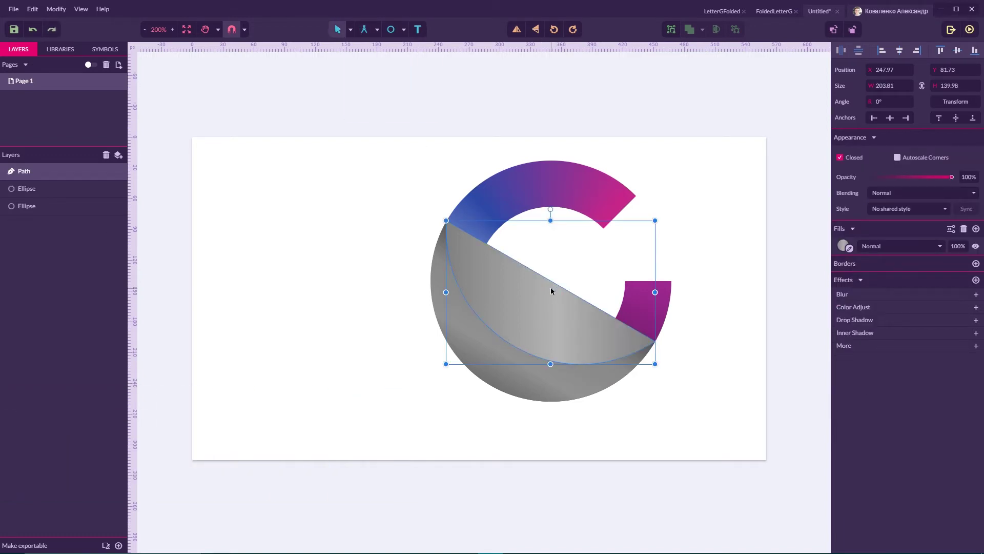
Rotate the fold's gradient twice, then drag its handles into a diagonal across the fold.
left_click(843, 246)
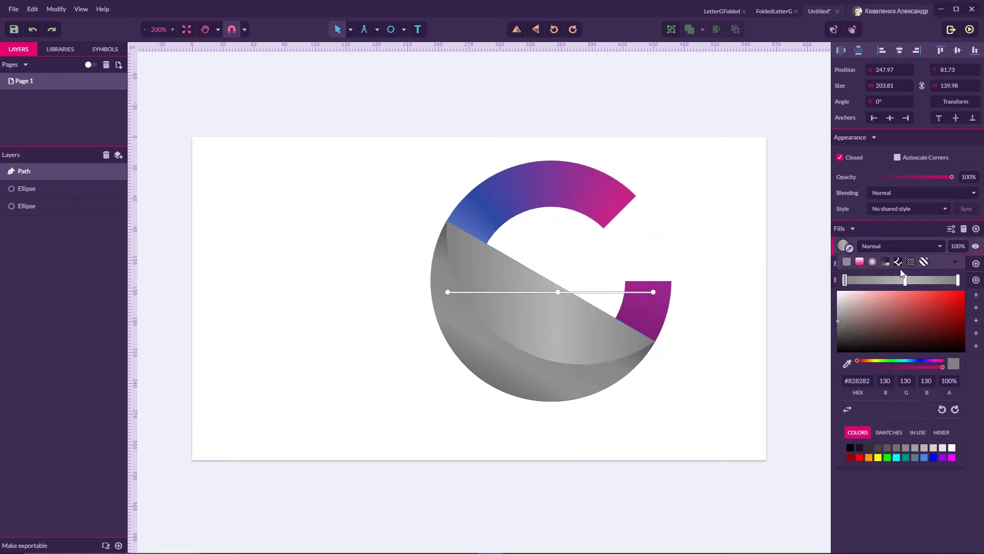
left_click(941, 409)
left_click(941, 409)
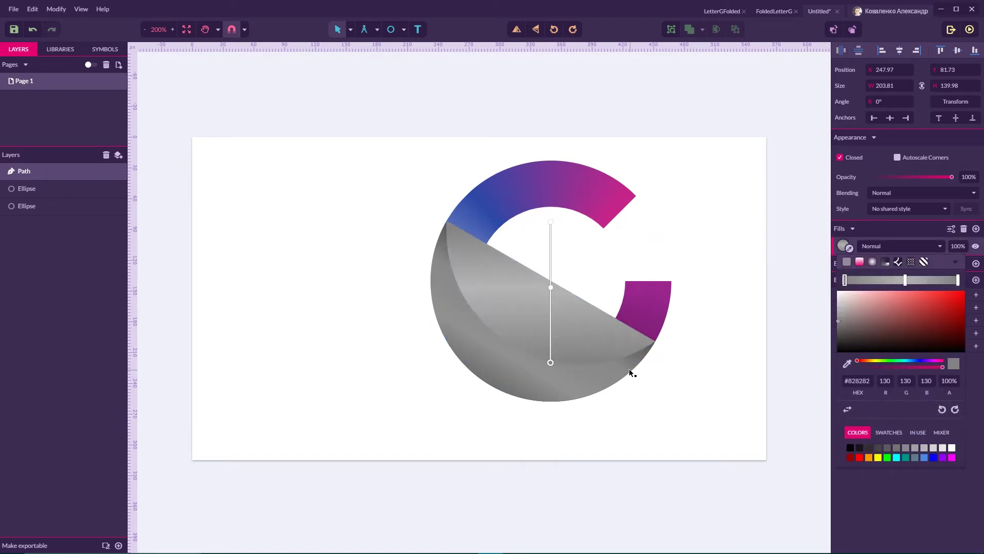
mouse_move(552, 362)
left_mouse_down()
mouse_move(503, 340)
mouse_move(456, 296)
left_mouse_up()
left_click_drag(548, 225, 541, 259)
left_click_drag(457, 297, 460, 296)
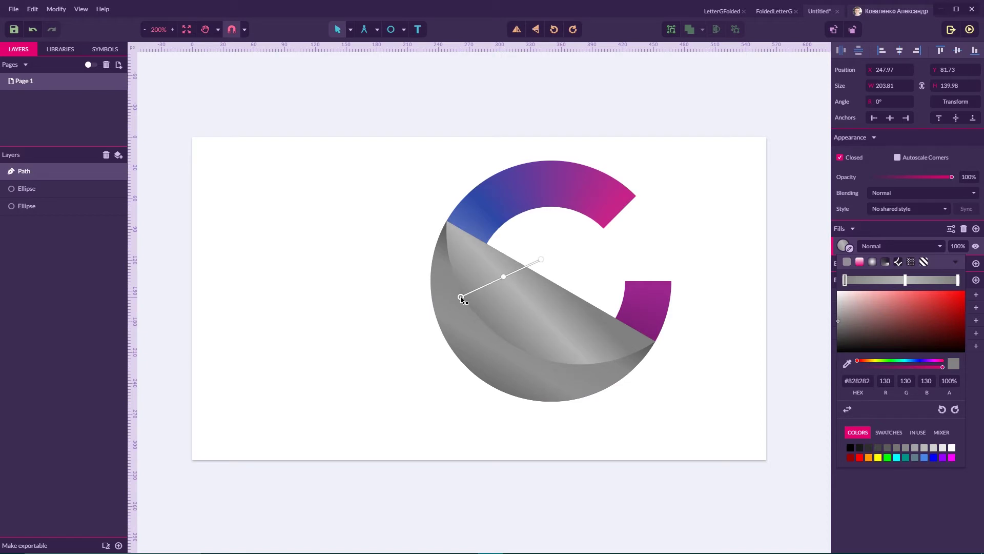
left_click_drag(541, 259, 545, 263)
mouse_move(460, 296)
left_mouse_down()
mouse_move(462, 284)
mouse_move(457, 293)
left_mouse_up()
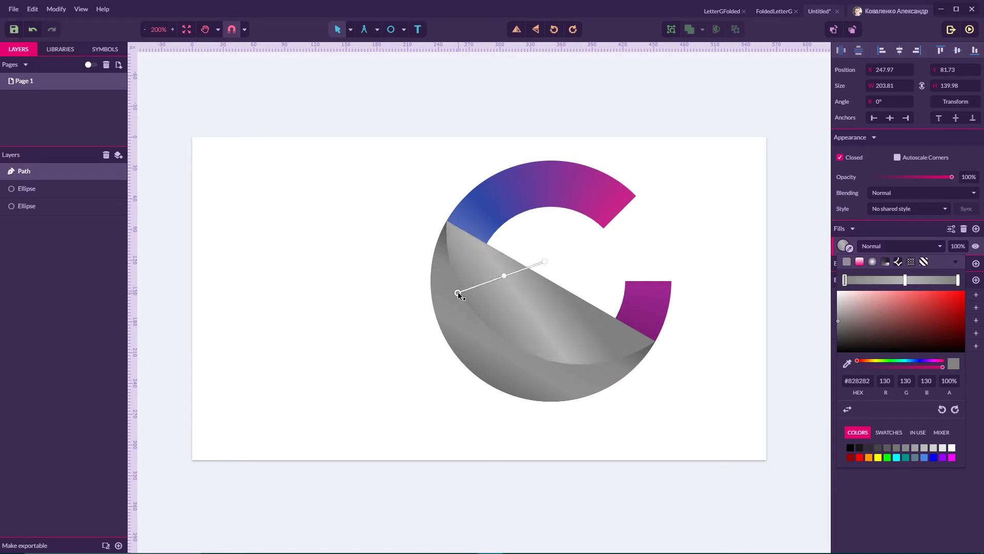
left_click(615, 262)
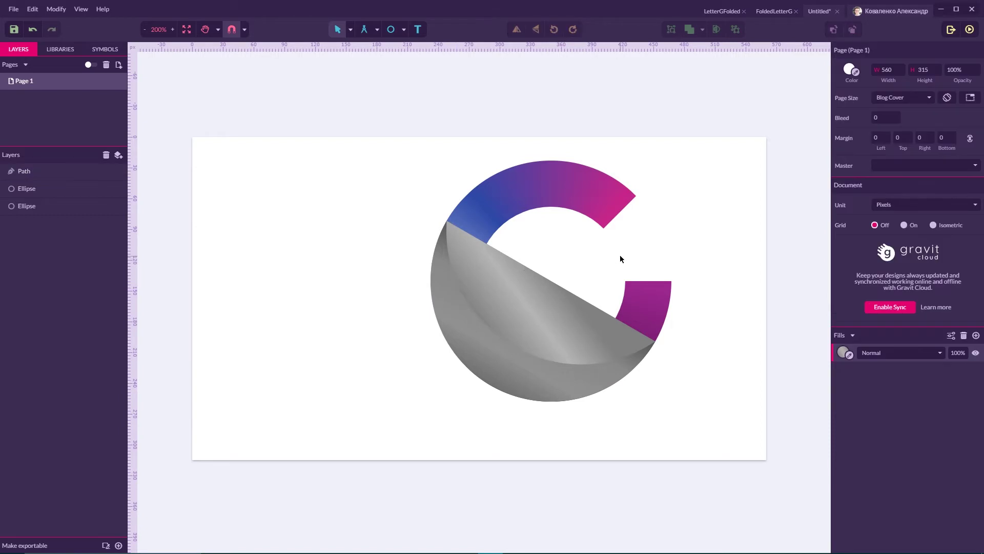
left_click(525, 303)
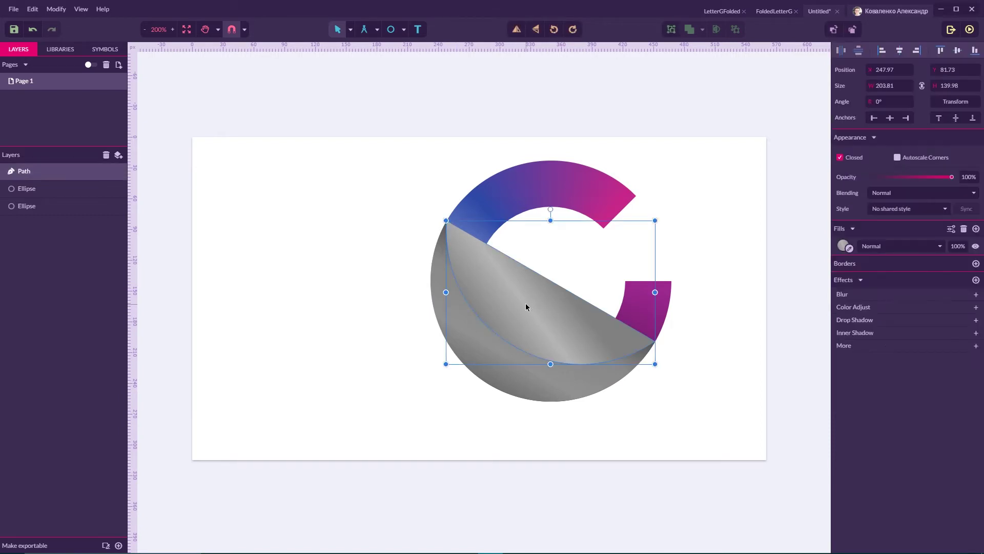
left_click(318, 108)
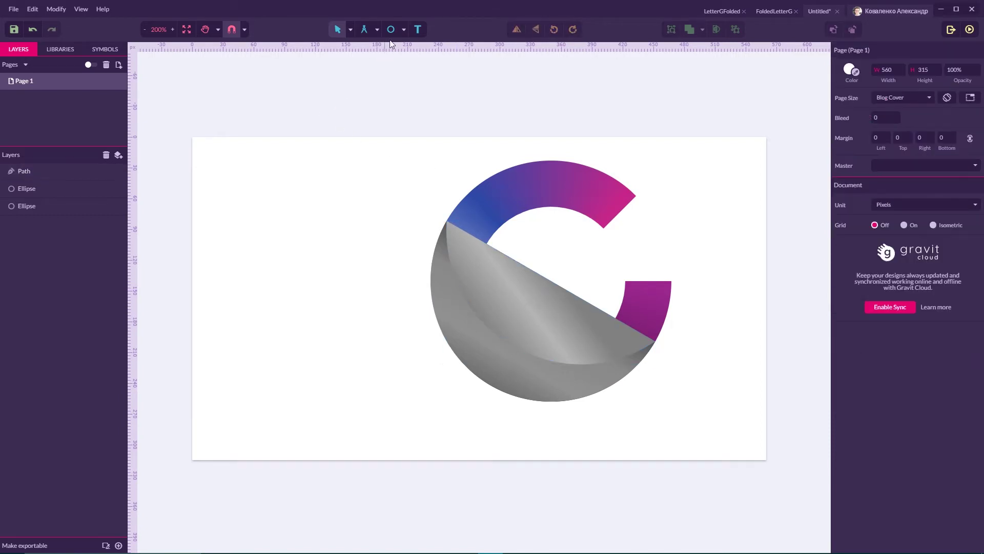
Draw a horizontal line across the G's right opening with a 45 px stroke width.
left_click(404, 29)
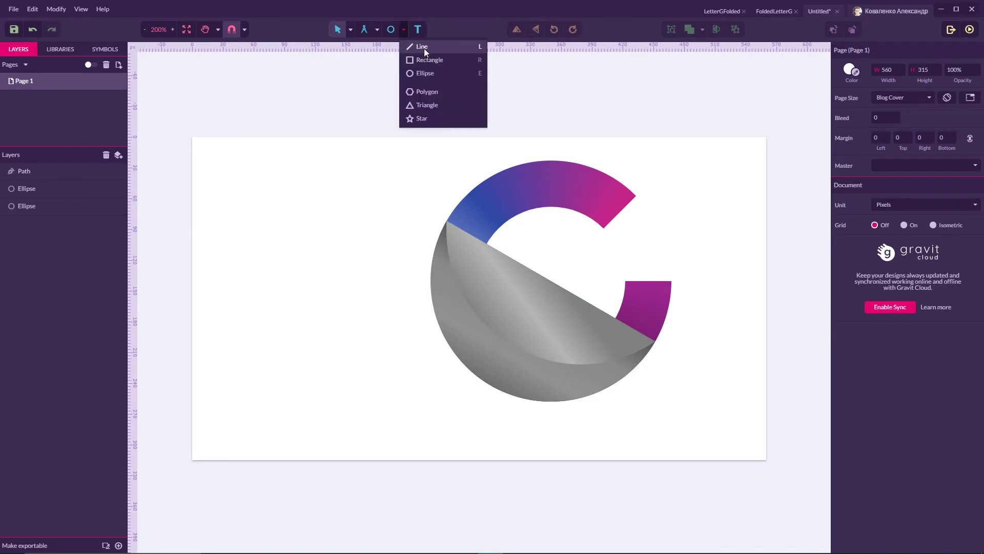
left_click(422, 47)
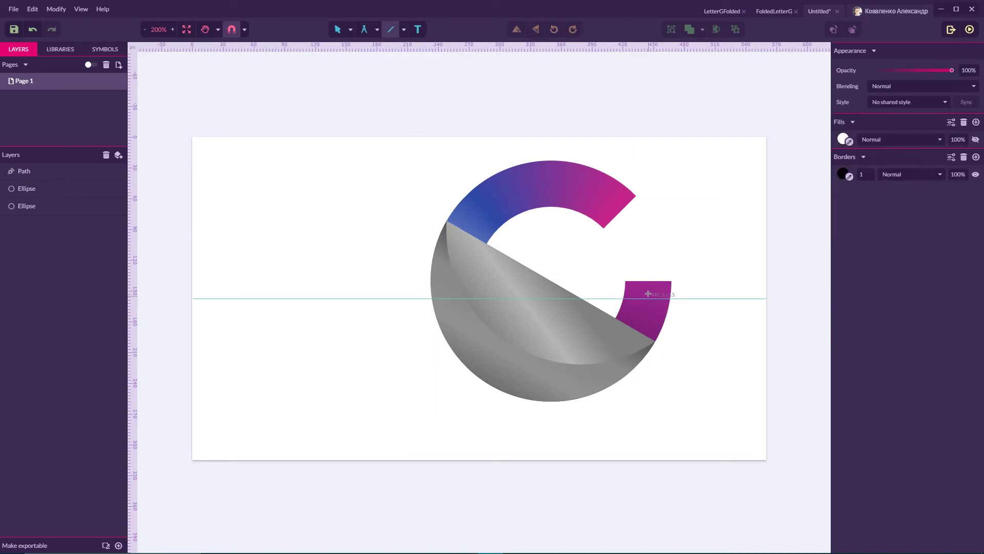
left_click_drag(648, 301, 523, 302)
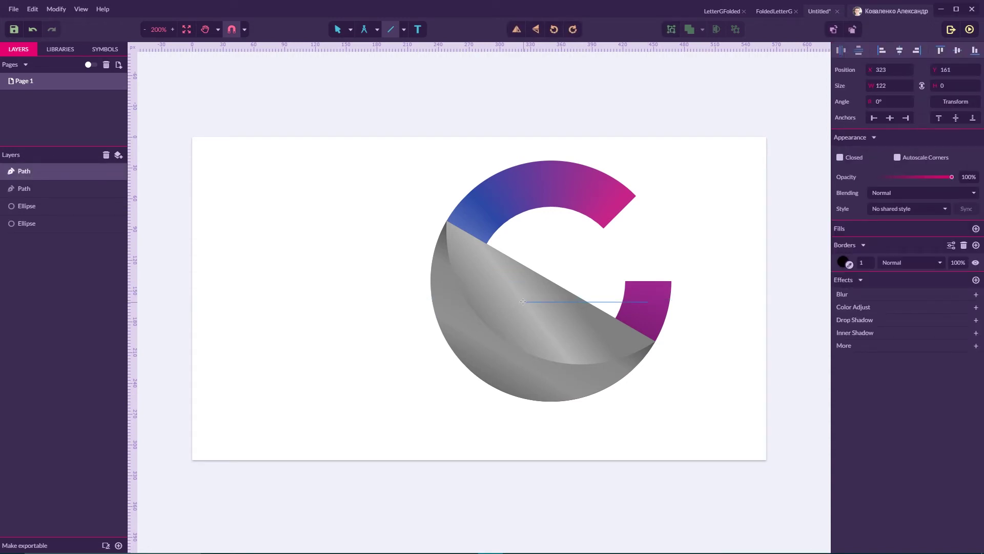
left_click_drag(523, 301, 522, 302)
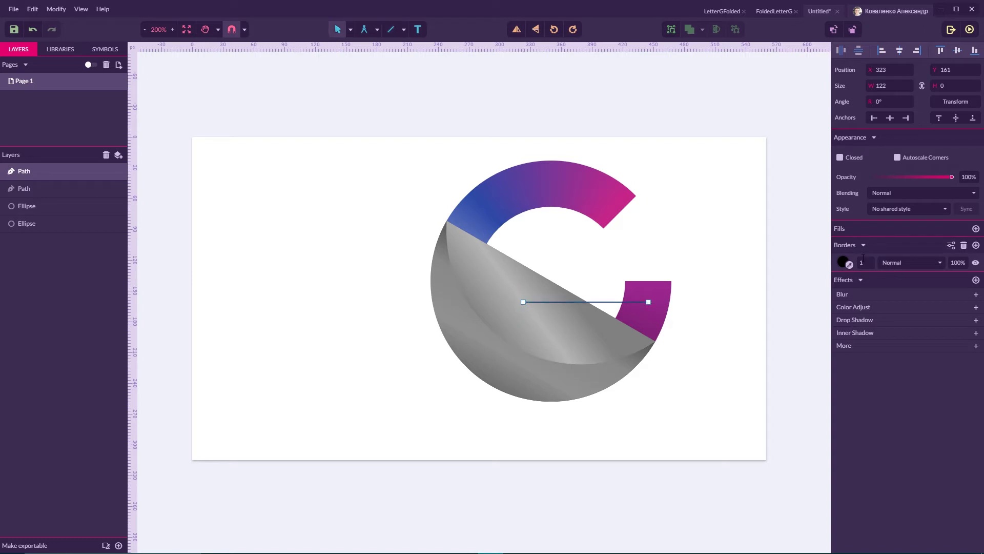
left_click(861, 262)
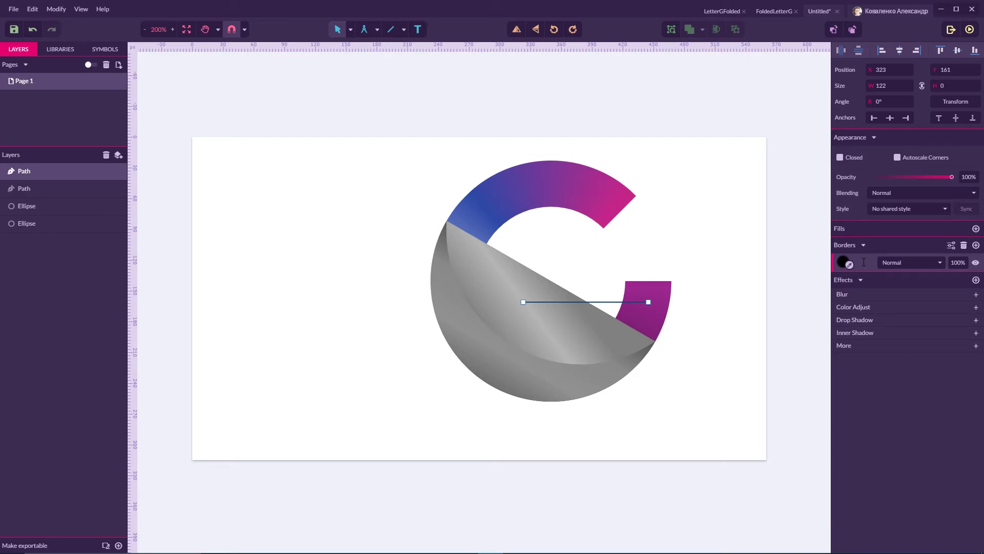
type("45")
key("Return")
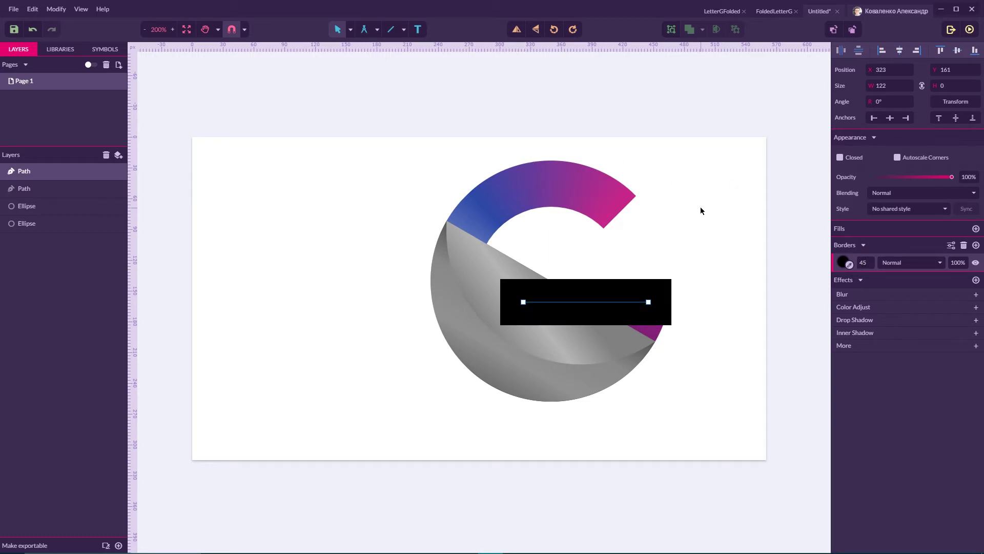
key("ctrl+plus")
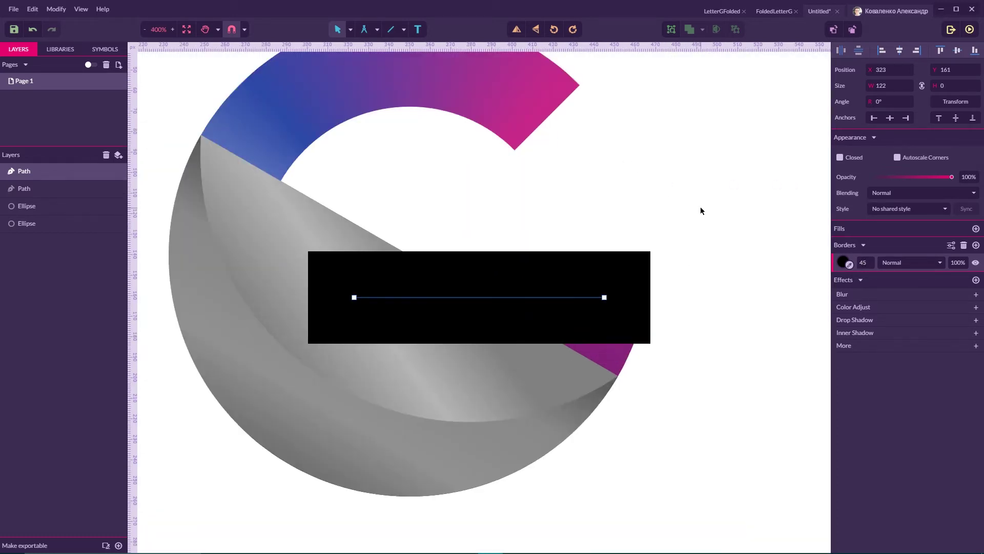
Send the black line to the back and move it left under the fold.
mouse_move(121, 212)
mouse_move(45, 171)
left_mouse_down()
mouse_move(41, 231)
mouse_move(44, 175)
left_mouse_up()
key("ctrl+shift+Down")
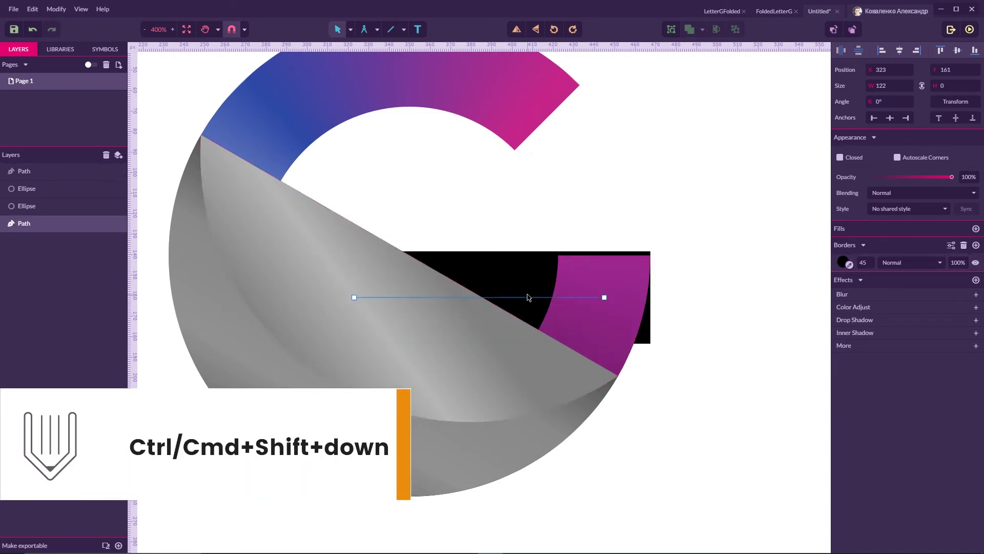
left_click_drag(520, 298, 496, 301)
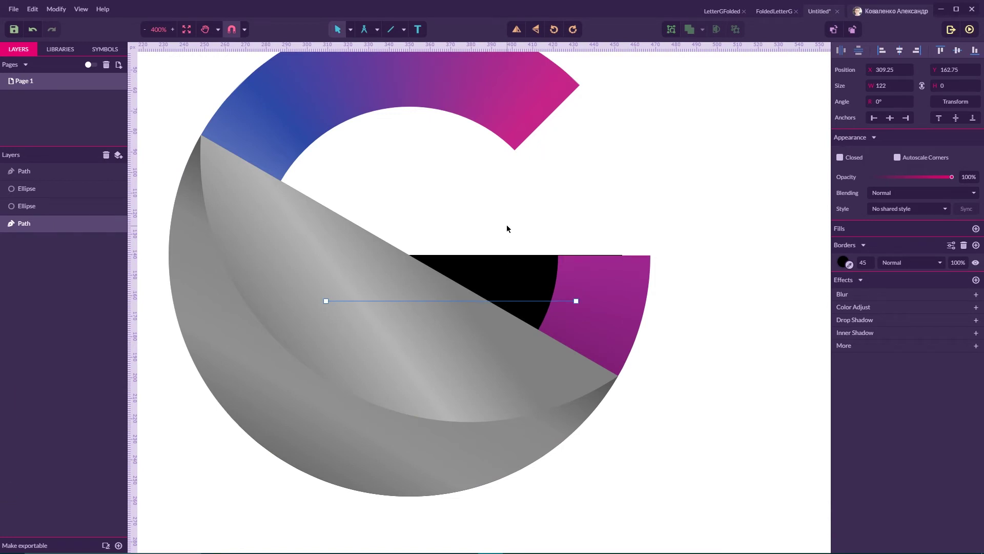
Nudge the black band until its top sits level with the magenta tail.
key("ctrl+plus")
key("ctrl+plus")
key("h")
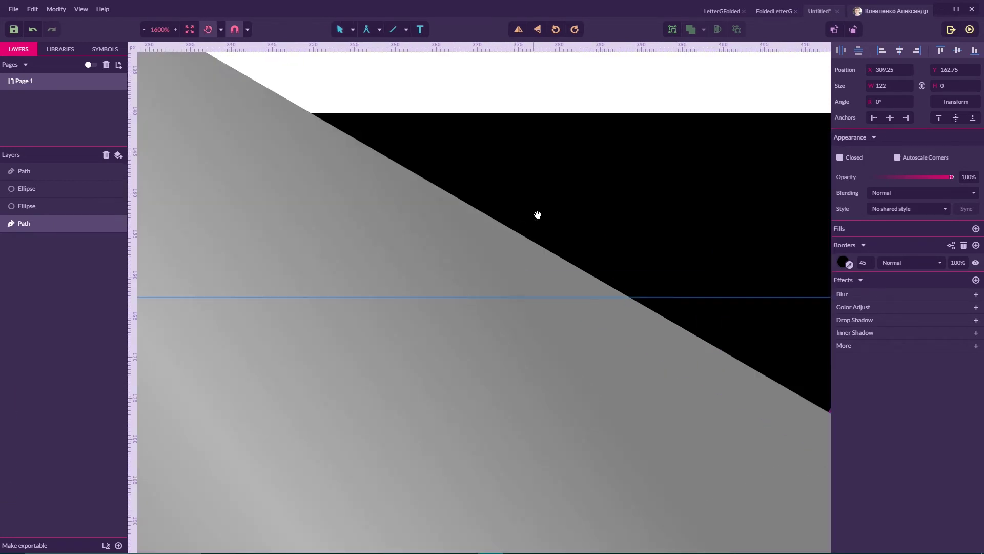
left_click_drag(619, 83, 250, 91)
key("v")
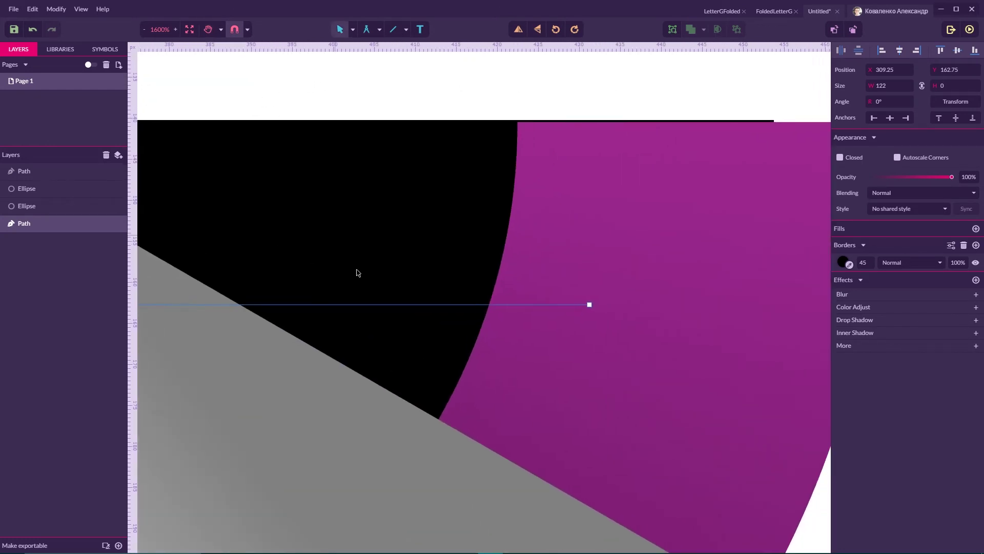
left_click_drag(391, 308, 390, 311)
left_click_drag(452, 196, 456, 194)
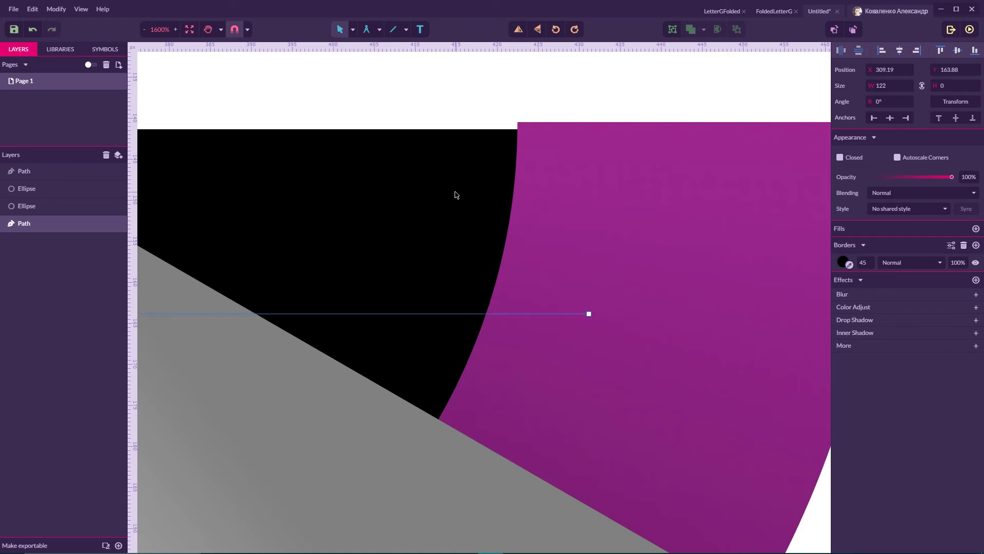
left_click_drag(422, 321, 424, 312)
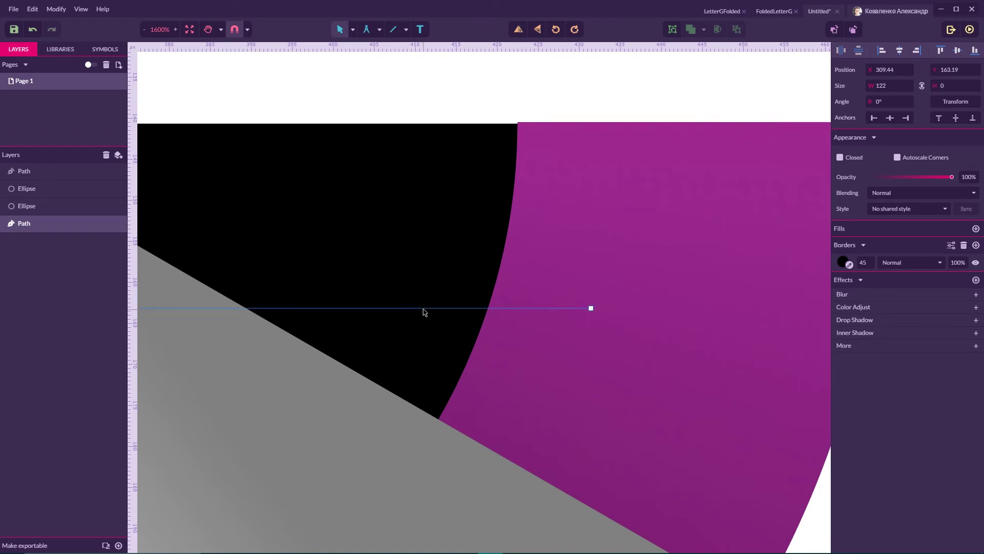
key("Up")
left_click(247, 30)
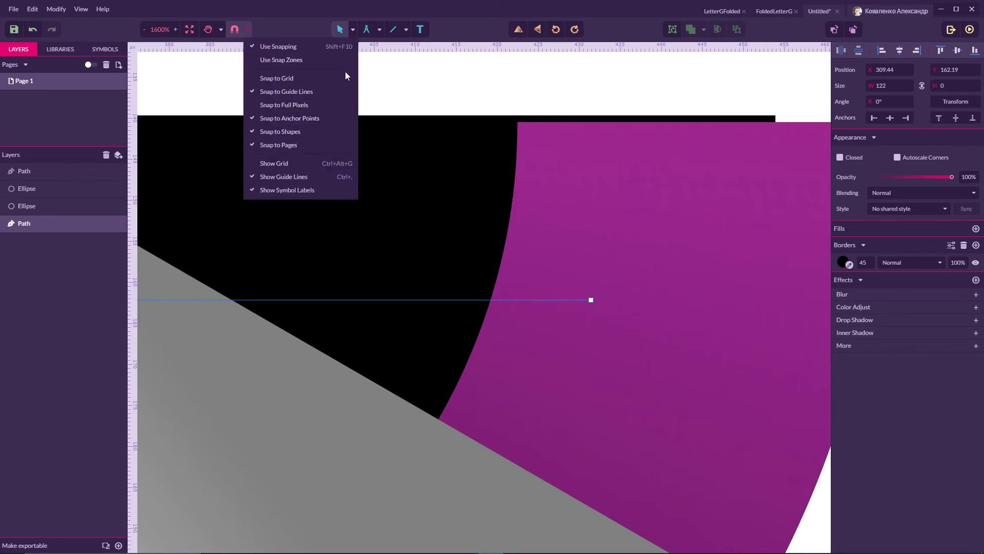
left_click(373, 74)
mouse_move(381, 220)
left_mouse_down()
mouse_move(387, 167)
mouse_move(382, 220)
mouse_move(385, 202)
left_mouse_up()
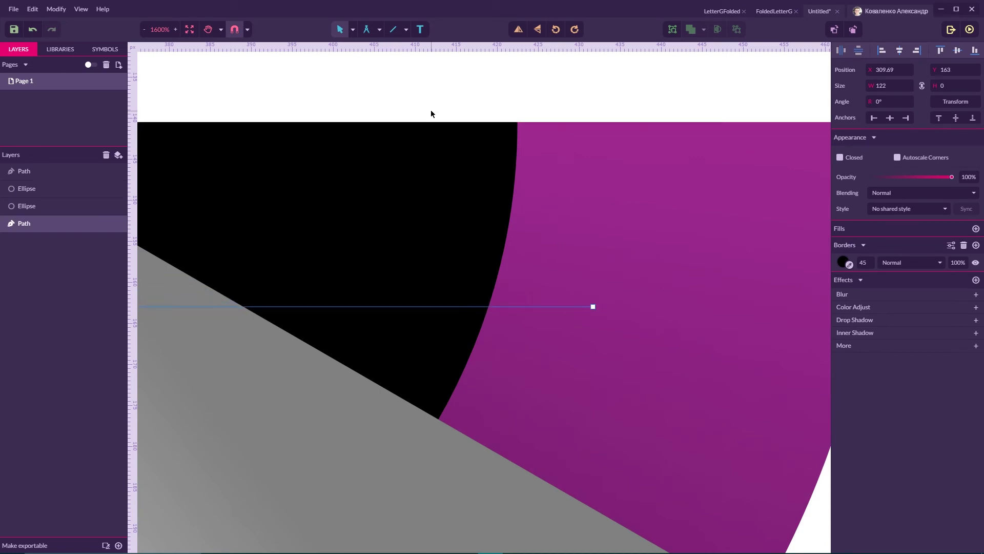
left_click(437, 95)
key("ctrl+minus")
key("ctrl+minus")
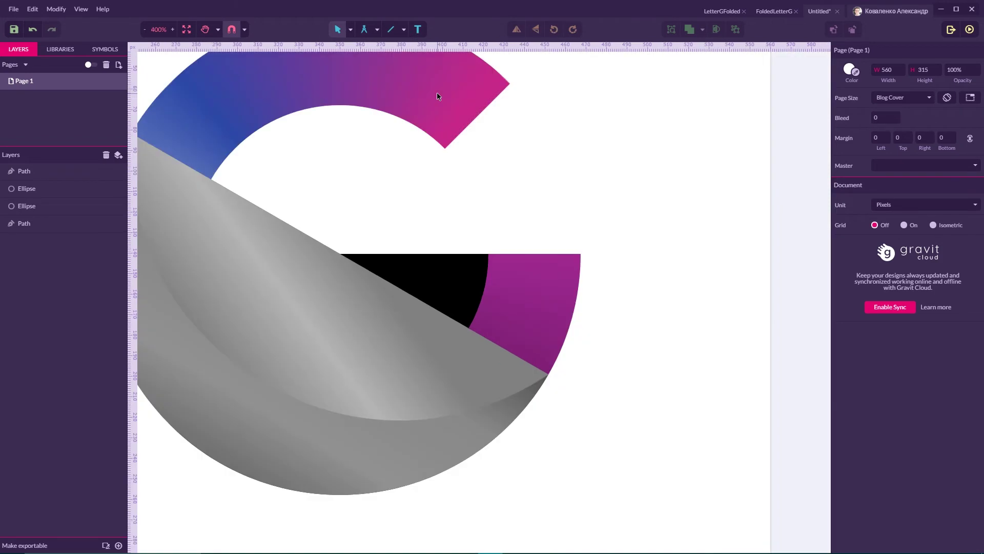
Make the black band's stroke a linear gradient starting at #A61F76.
left_click(444, 283)
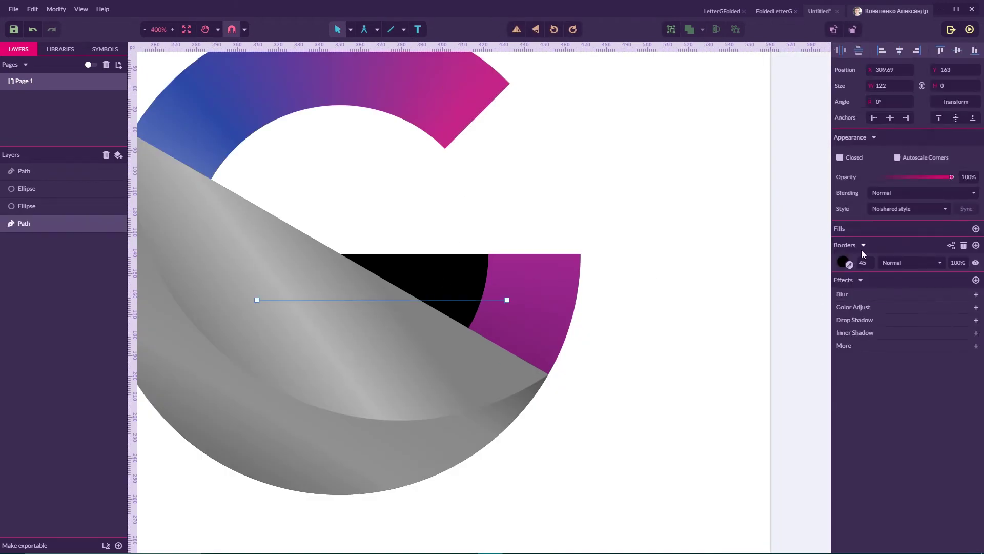
left_click(839, 261)
left_click(859, 278)
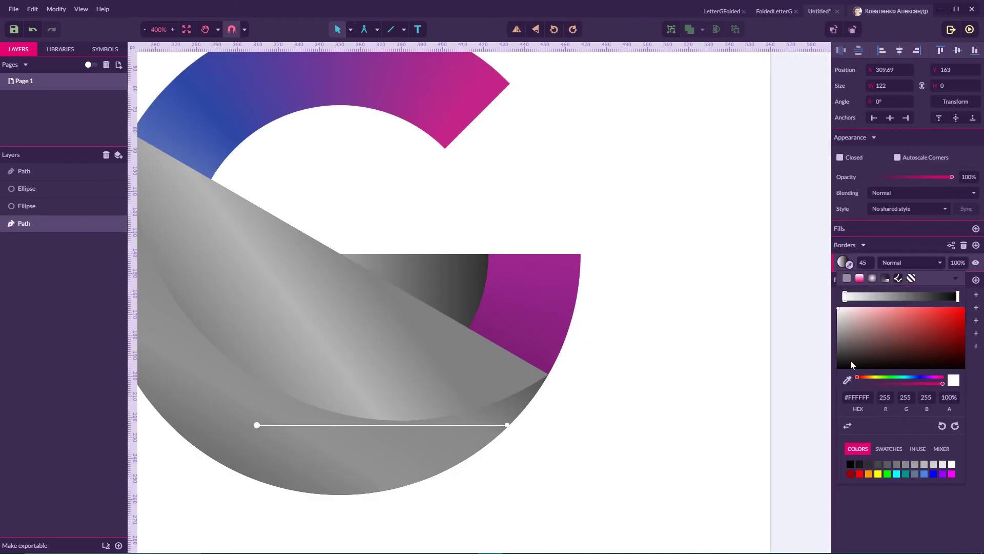
left_click(858, 397)
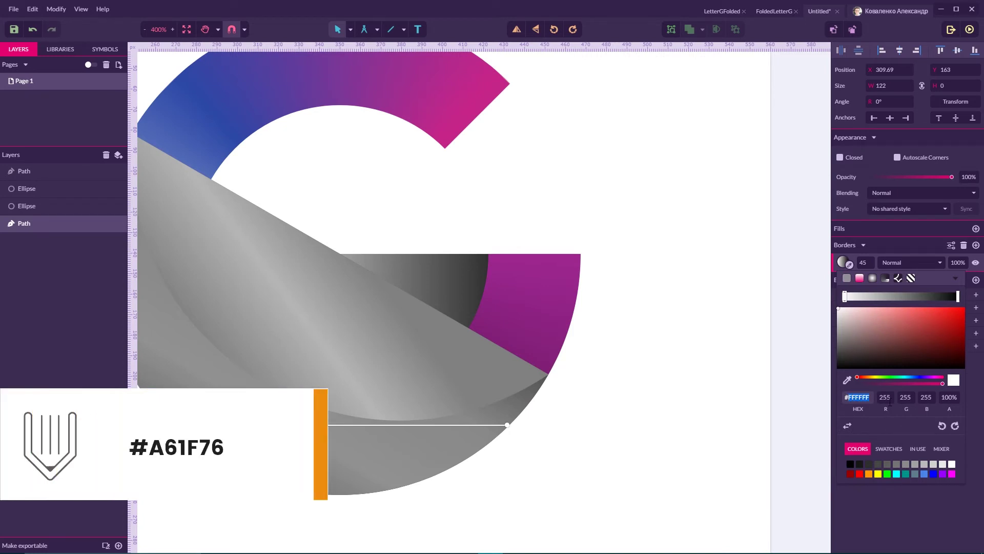
type("#")
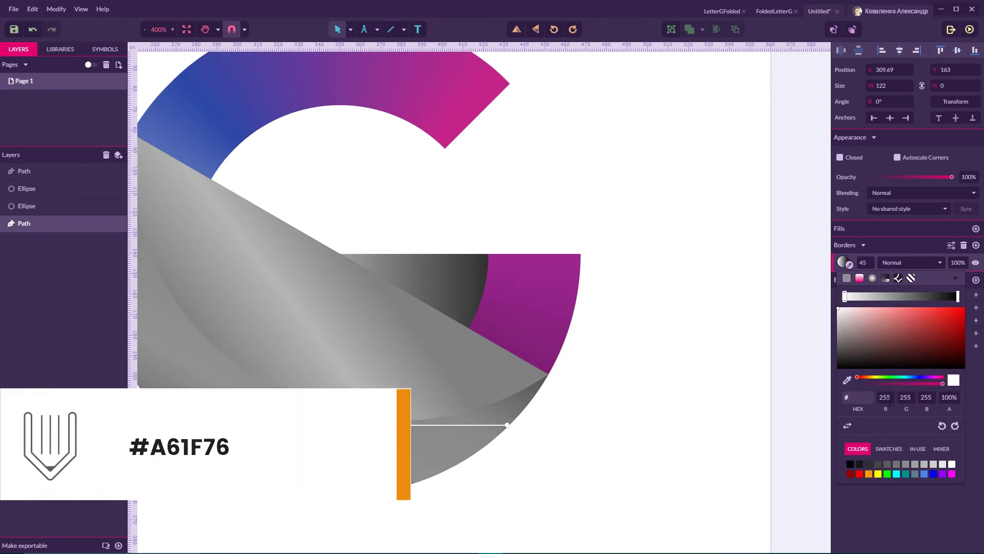
type("a61f")
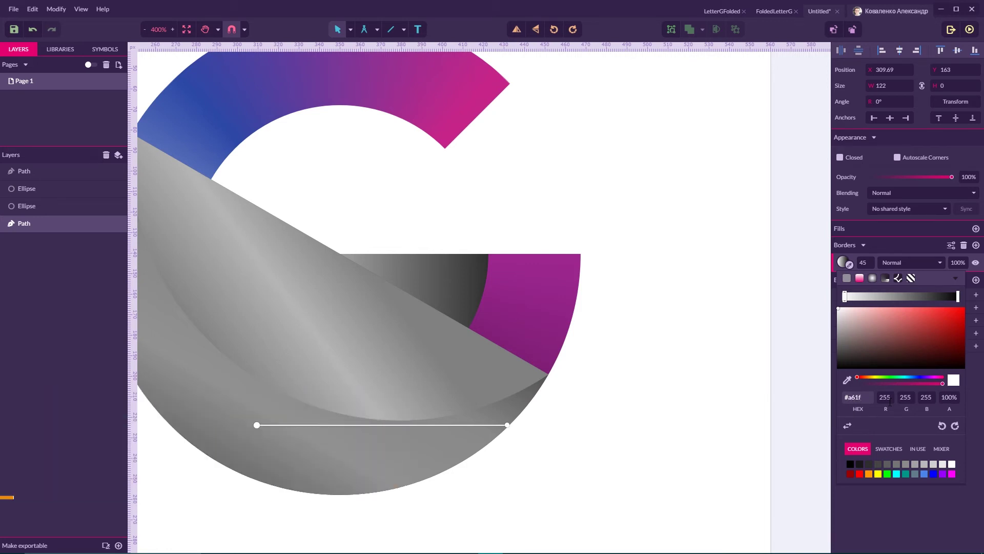
type("76")
key("Return")
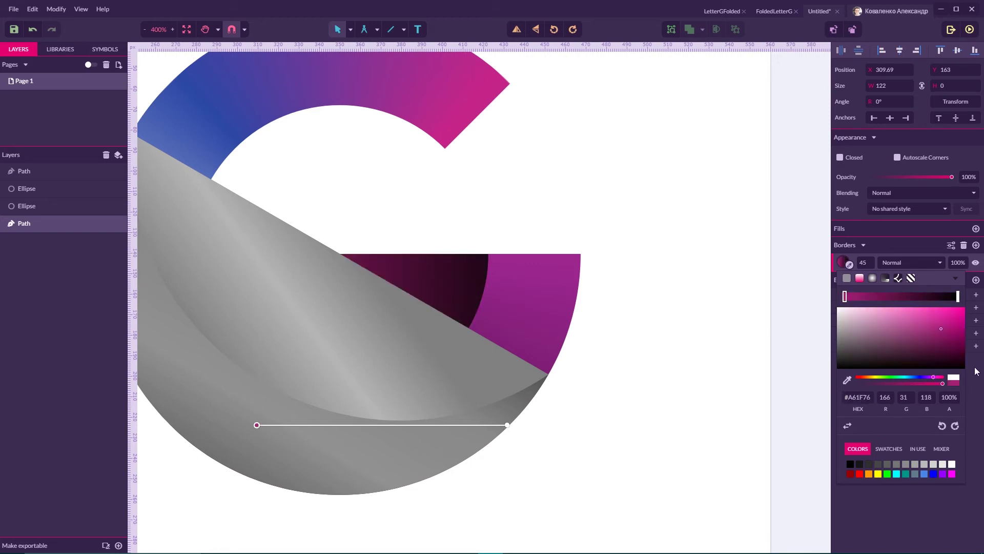
Set the stroke gradient's end stop to #6A1C5D.
left_click(958, 297)
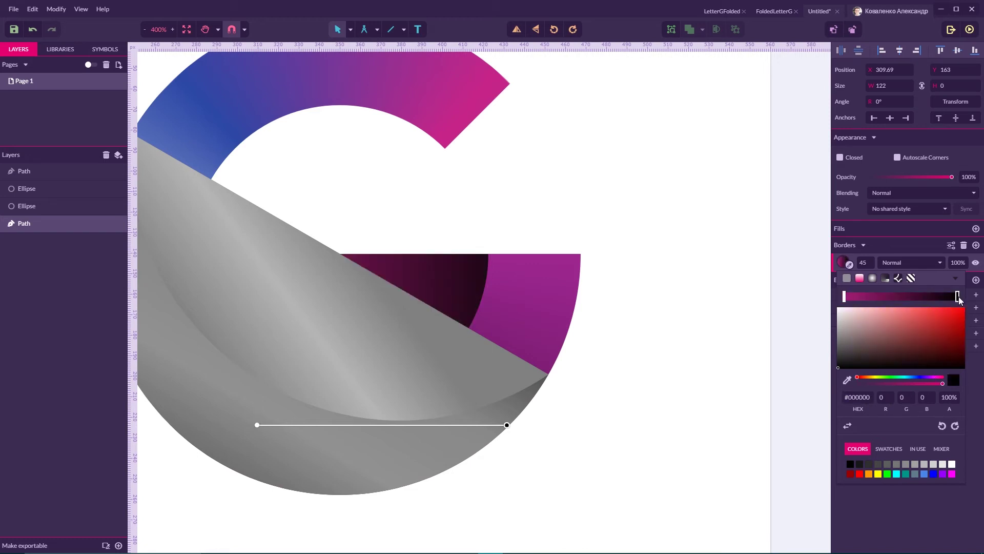
left_click(848, 395)
type("#")
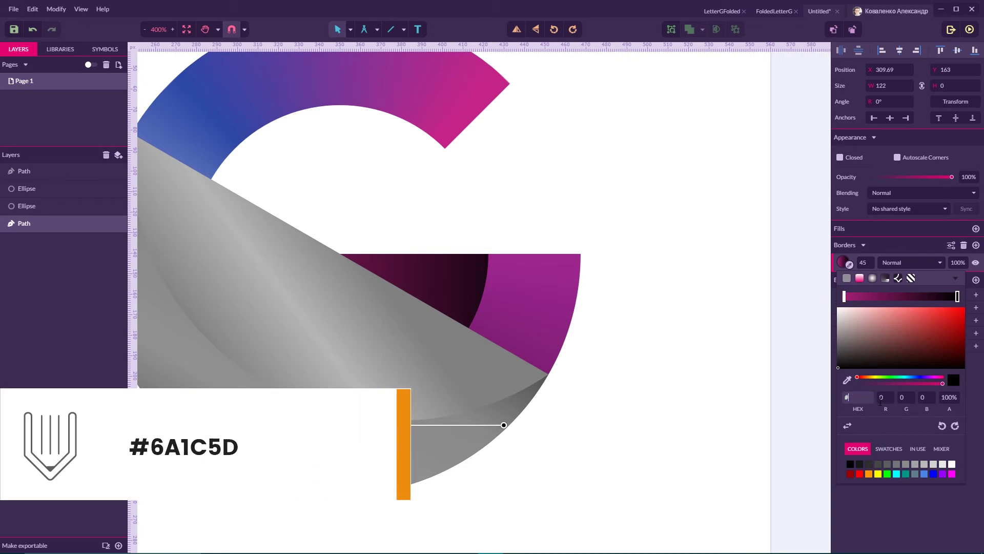
type("6a1c5d")
key("Return")
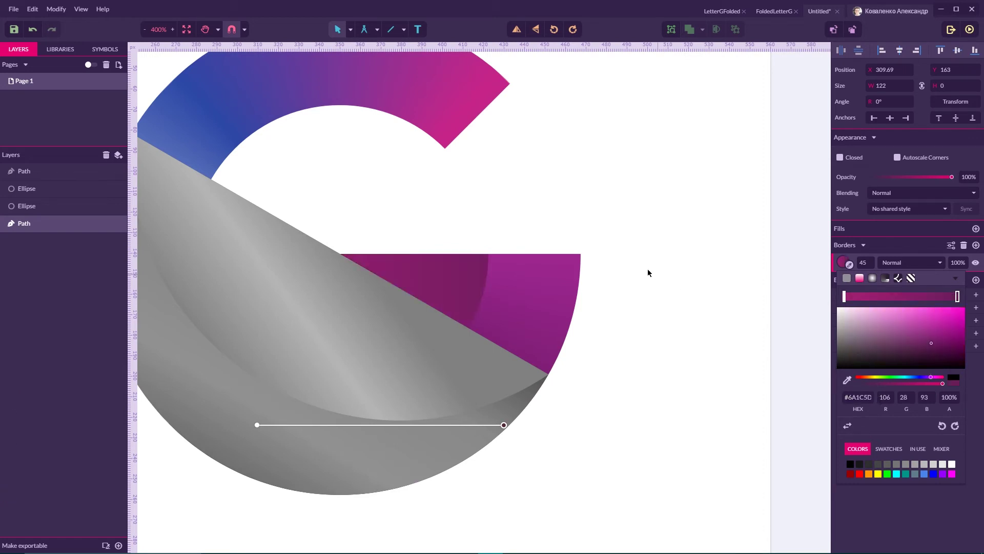
left_click(633, 268)
left_click(546, 303)
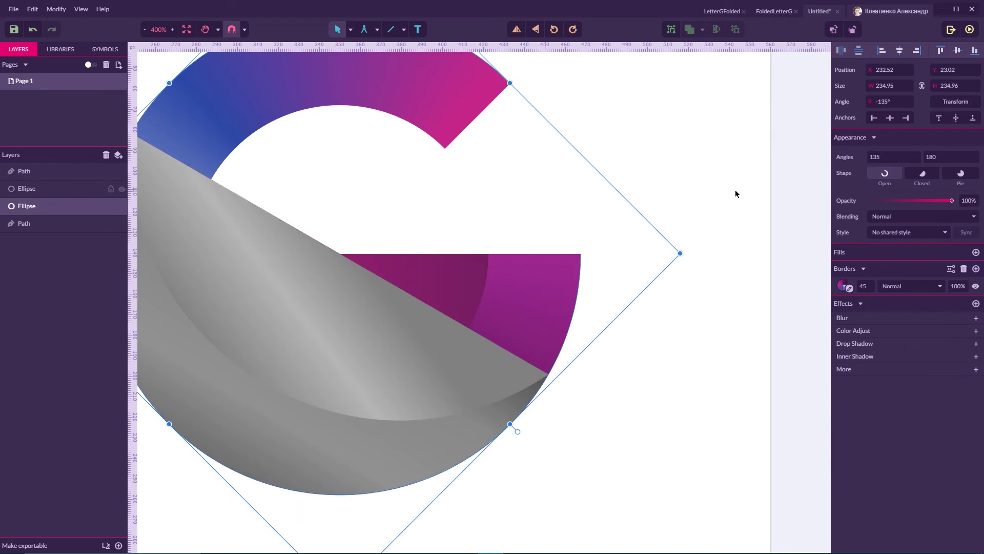
Drag the arc border gradient's dark #4A0F44 stop further along the curve.
scroll(769, 231, "up", 2)
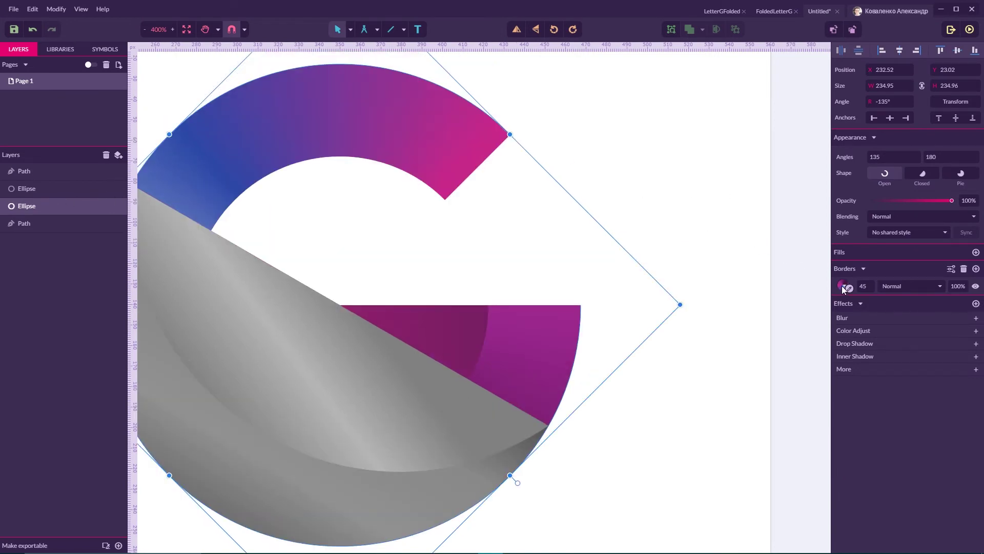
left_click(841, 285)
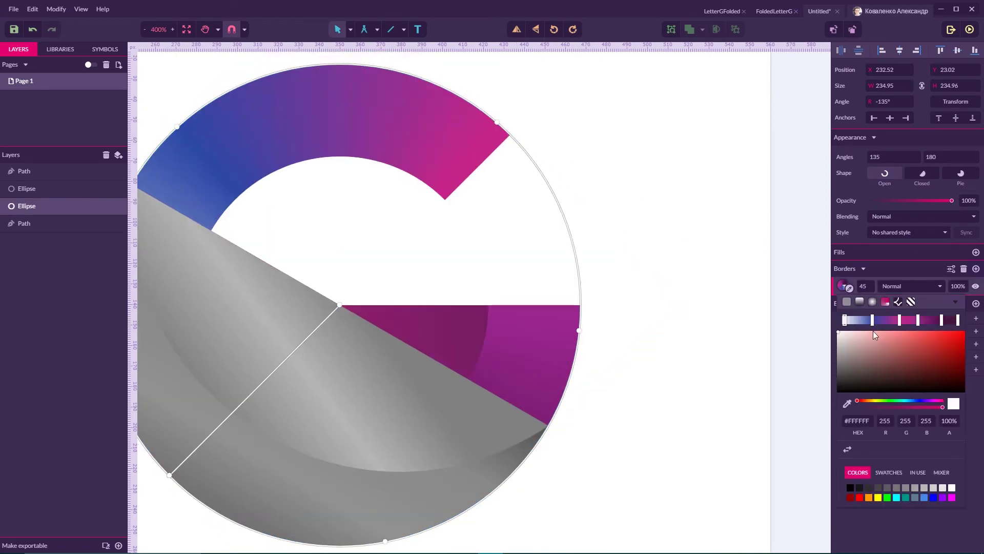
left_click(388, 541)
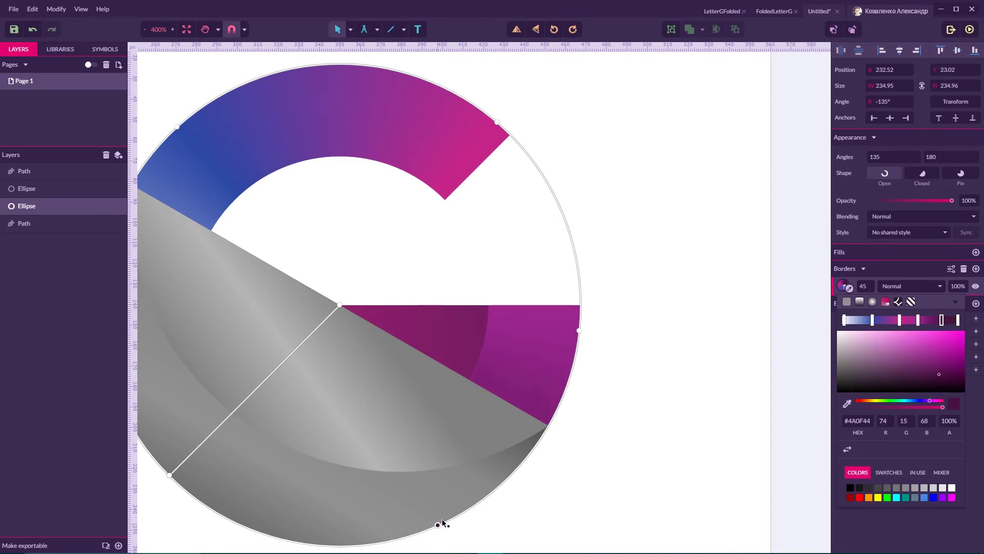
left_click_drag(484, 475, 539, 436)
left_click(601, 348)
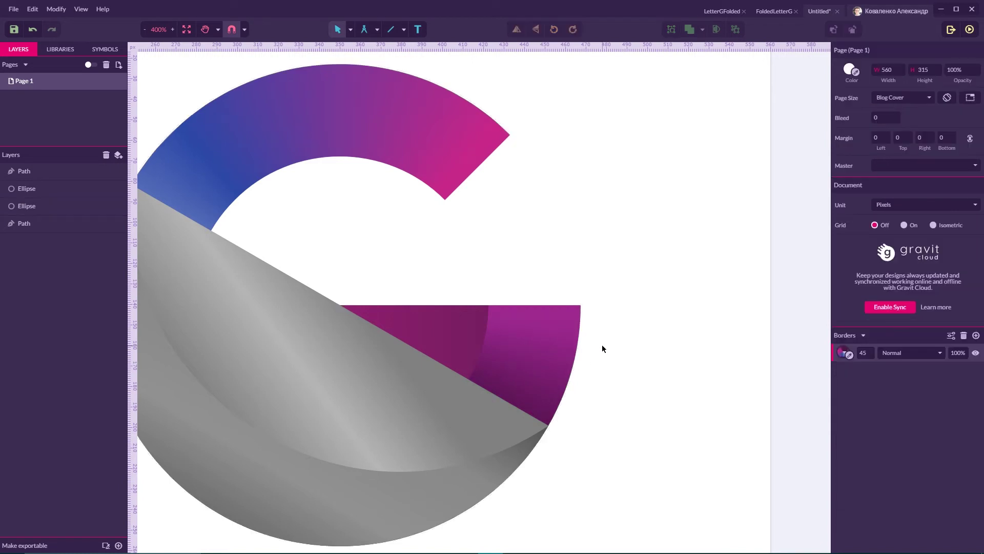
key("ctrl+minus")
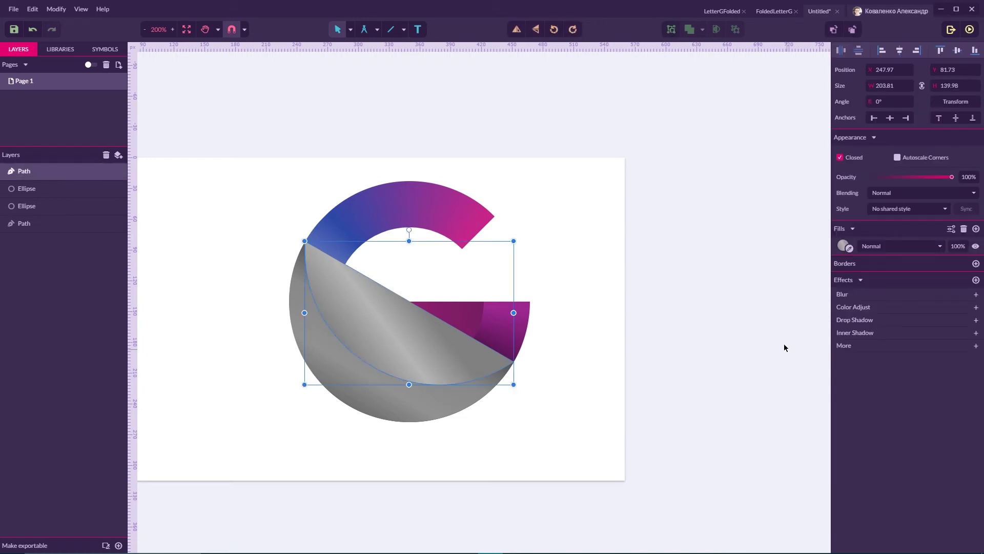
Add a Drop Shadow effect to the fold: X -3, Y 1, Blur 7, Opacity 45%.
left_click(850, 319)
left_click(846, 316)
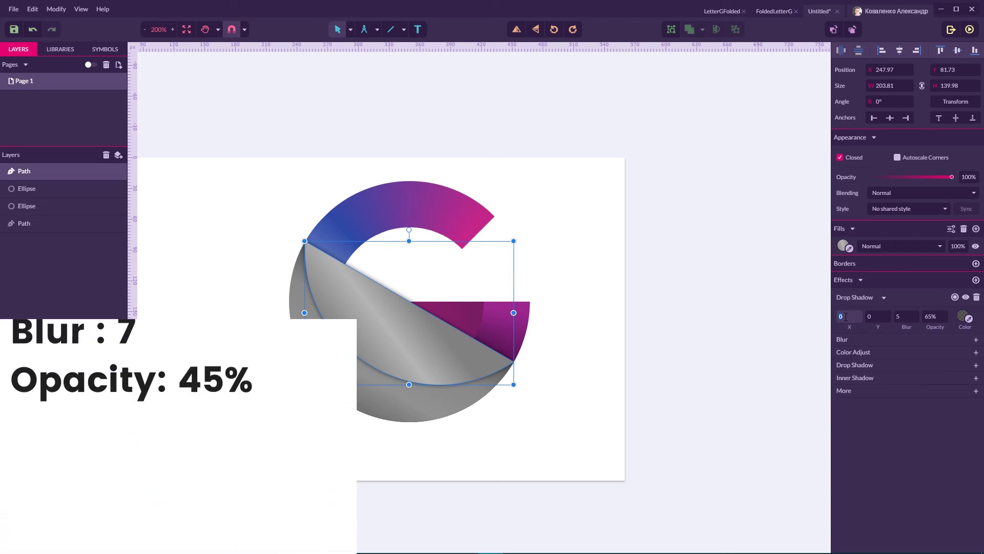
type("-1")
key("BackSpace")
type("3")
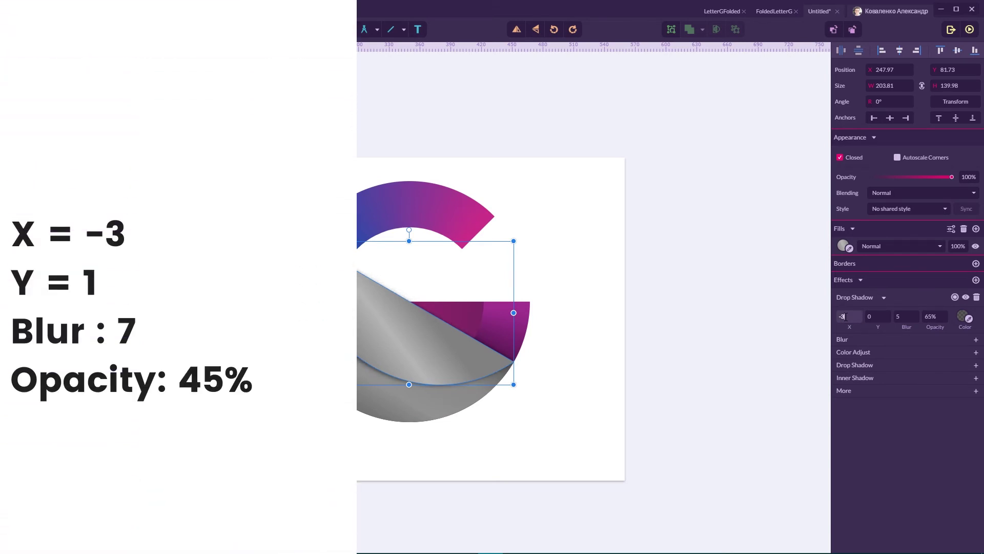
left_click(880, 315)
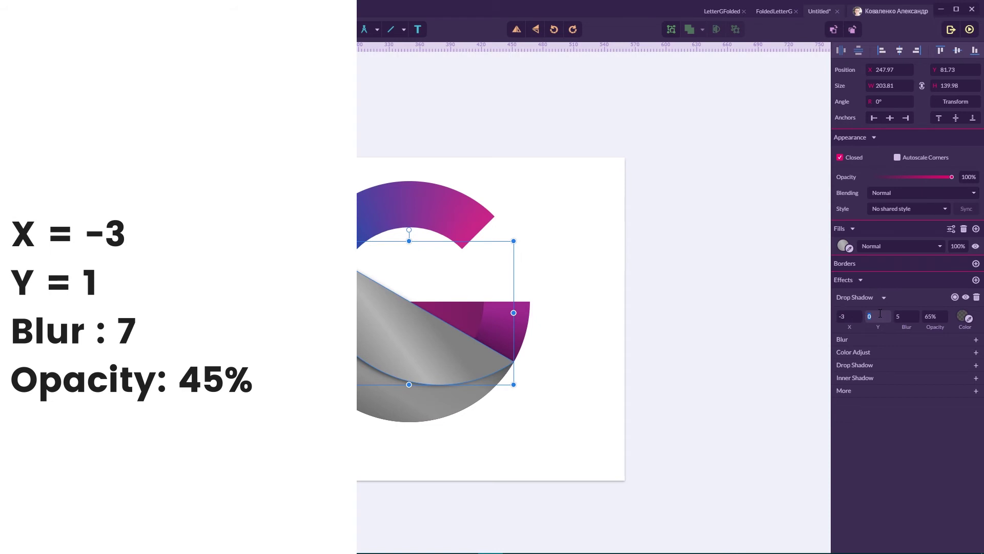
type("1")
left_click(910, 317)
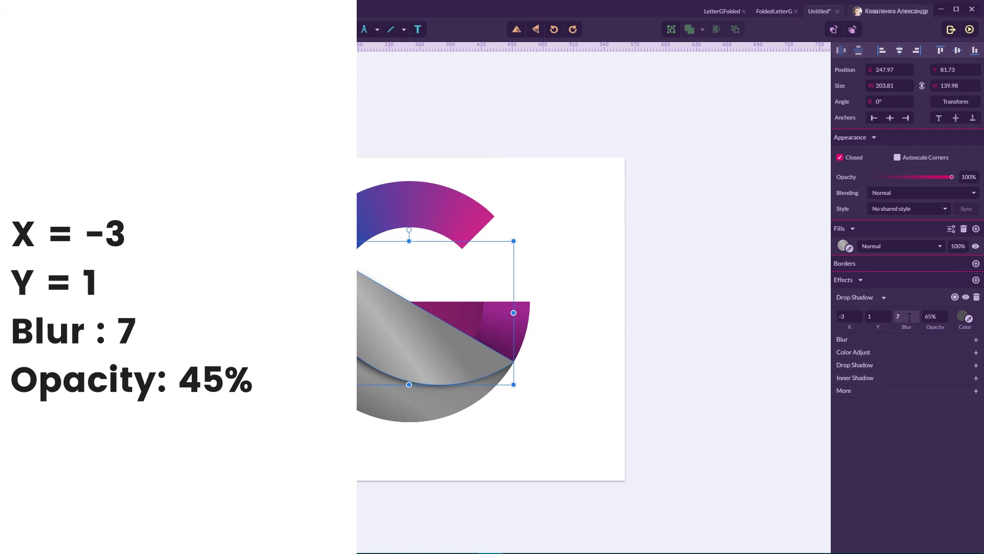
left_click(932, 316)
key("Return")
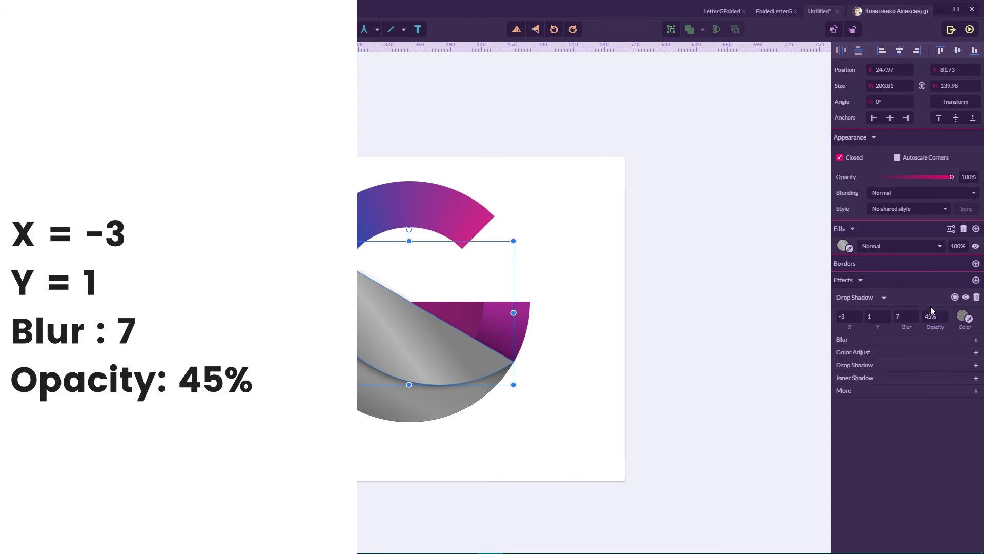
left_click(394, 134)
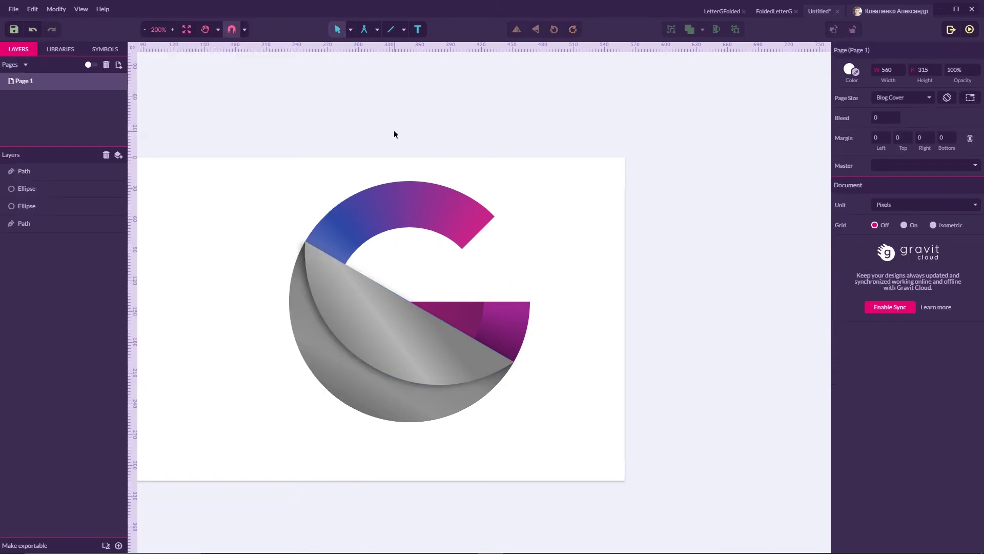
Apply an Adjust > Color Adjust effect to the fold with brightness 7% and contrast 8%.
left_click(389, 315)
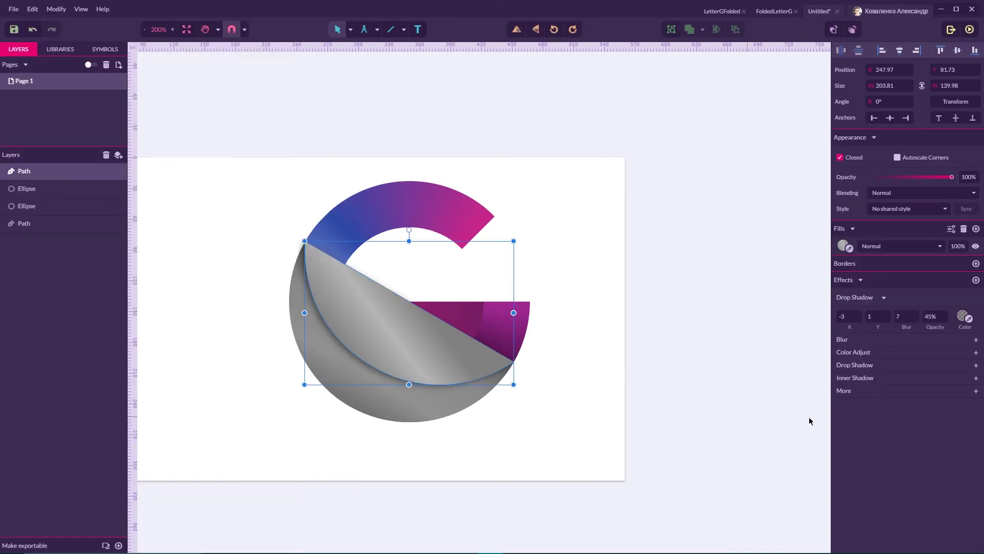
left_click(848, 393)
left_click(853, 229)
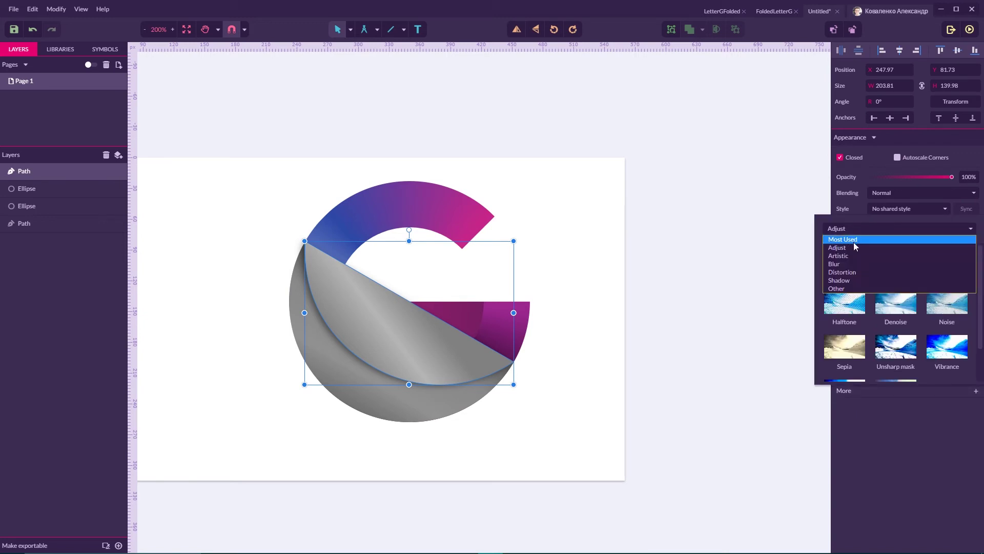
left_click(852, 247)
left_click(849, 261)
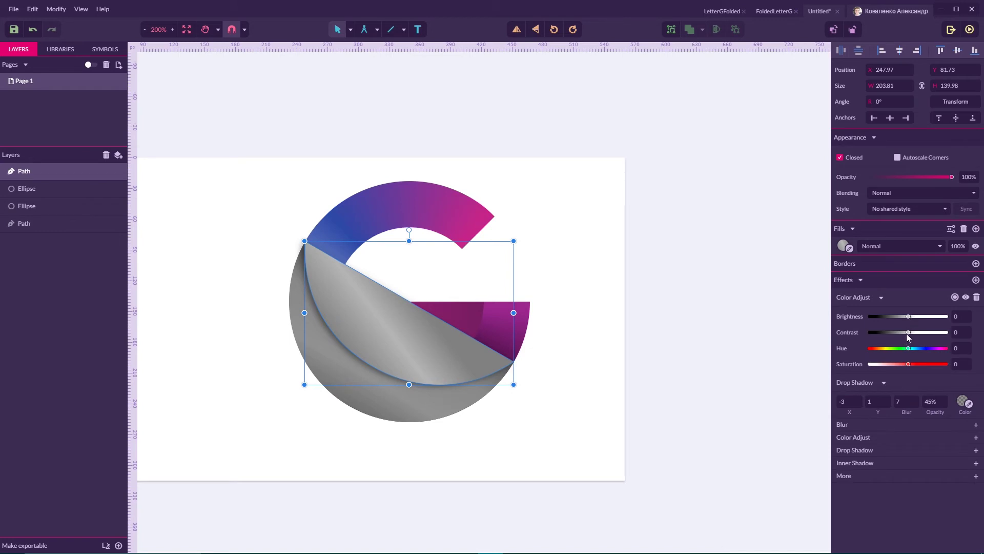
left_click_drag(908, 332, 912, 332)
left_click_drag(907, 314, 911, 314)
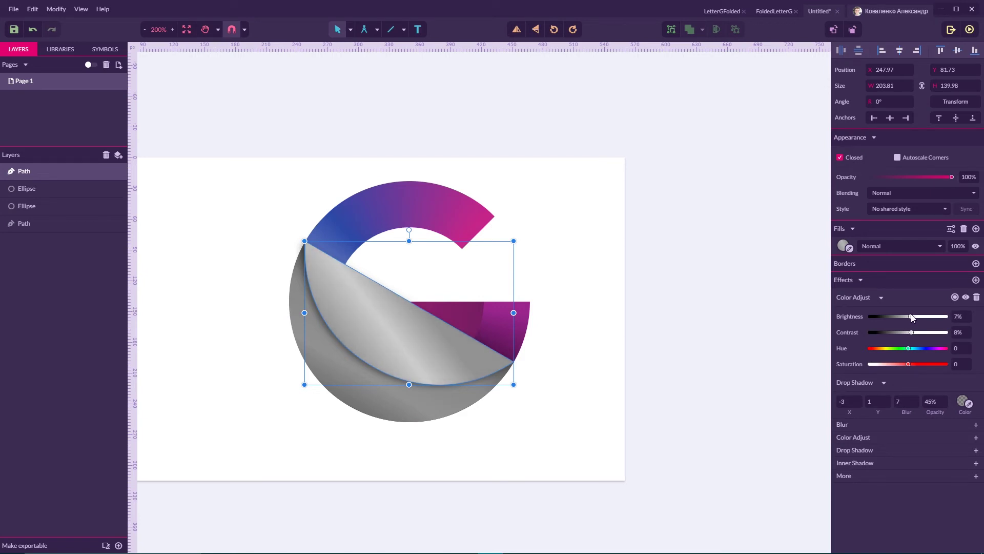
left_click(610, 197)
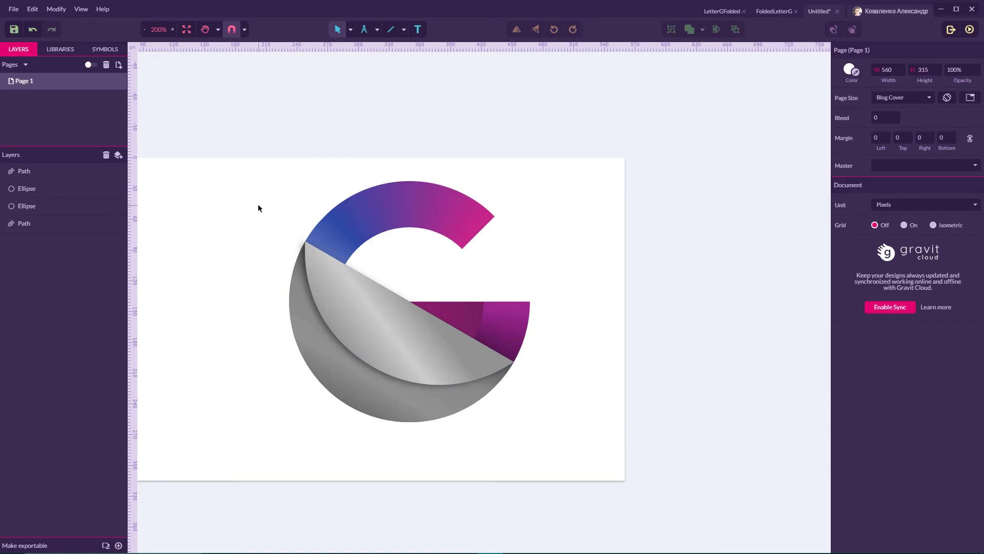
Zoom in and convert the grey half-disc behind the fold into an editable path.
key("ctrl+plus")
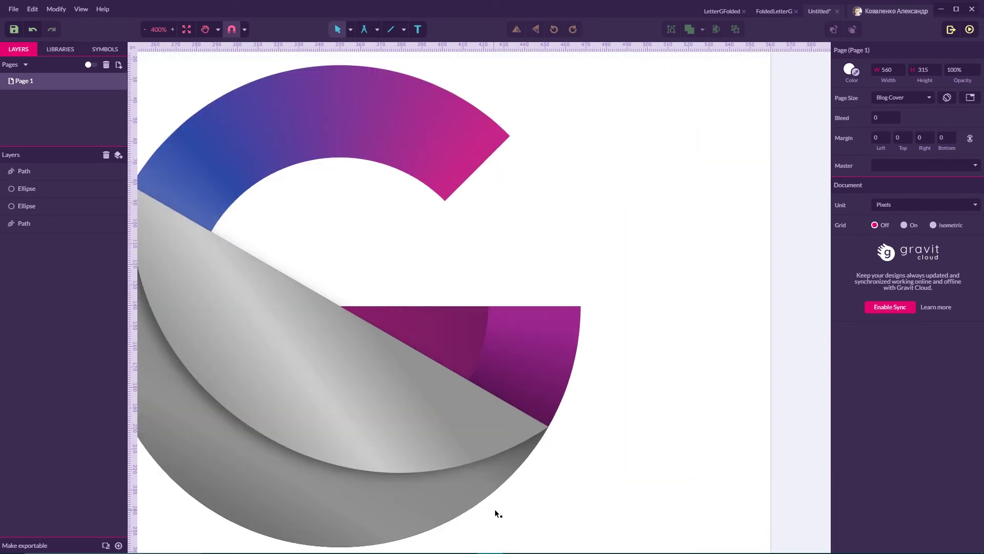
key("space")
left_click_drag(598, 362, 770, 377)
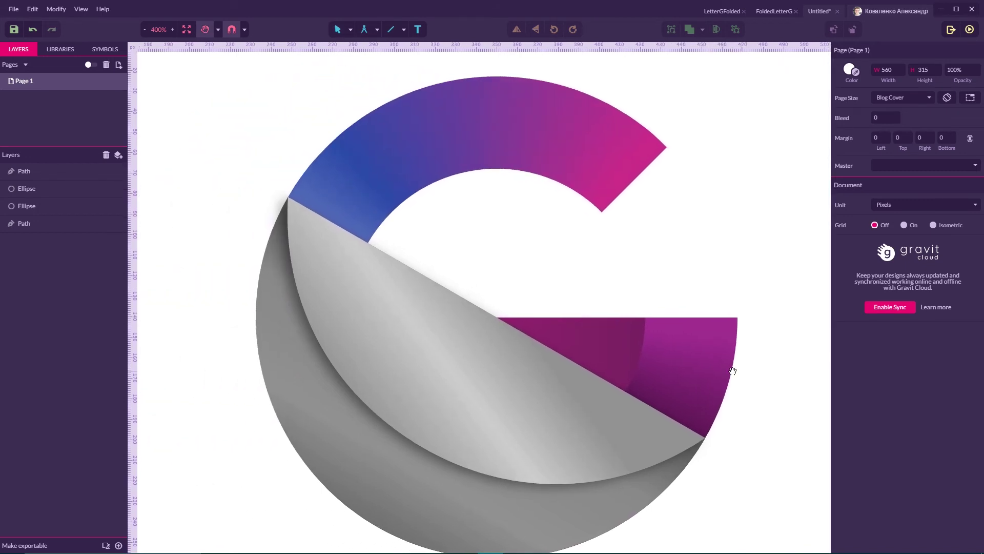
left_click(351, 29)
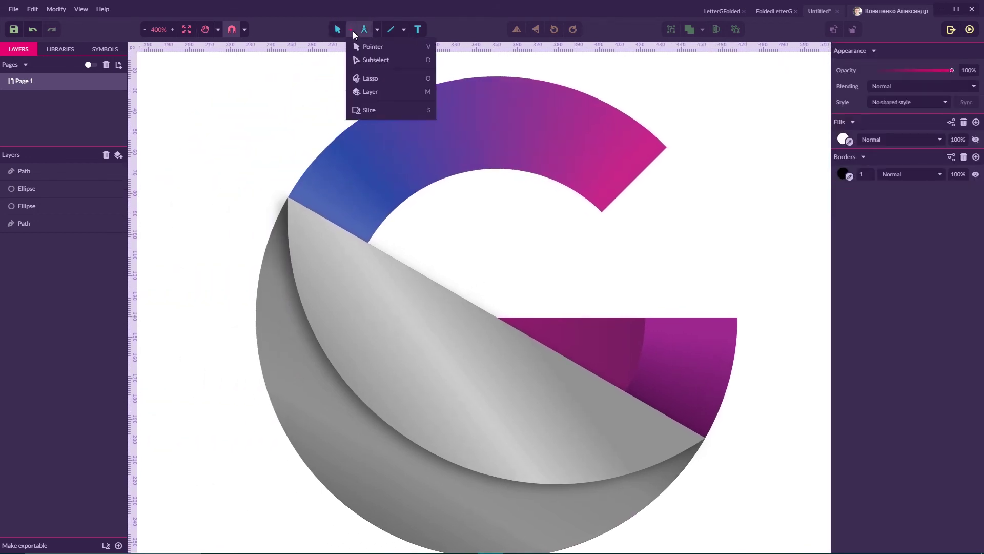
left_click(371, 59)
left_click(312, 211)
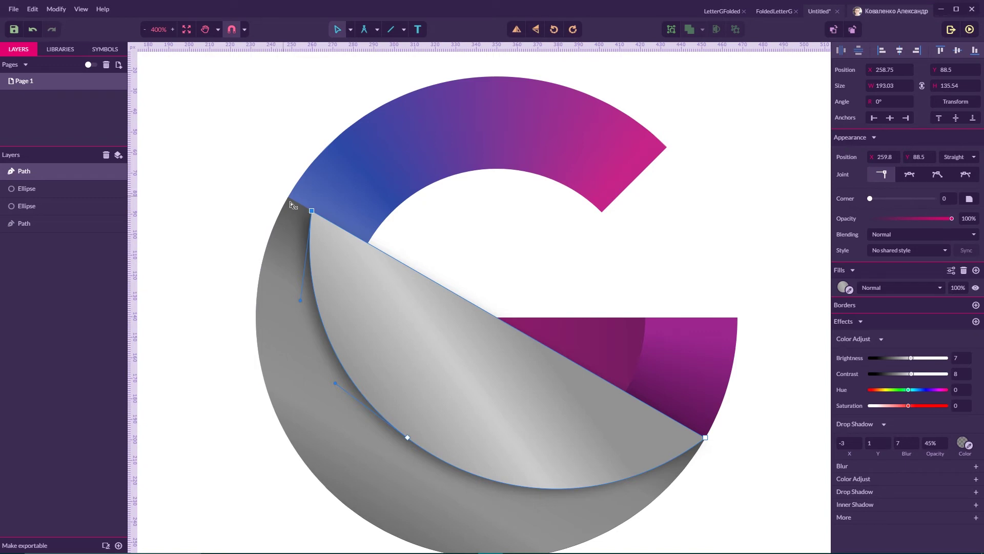
left_click(289, 199)
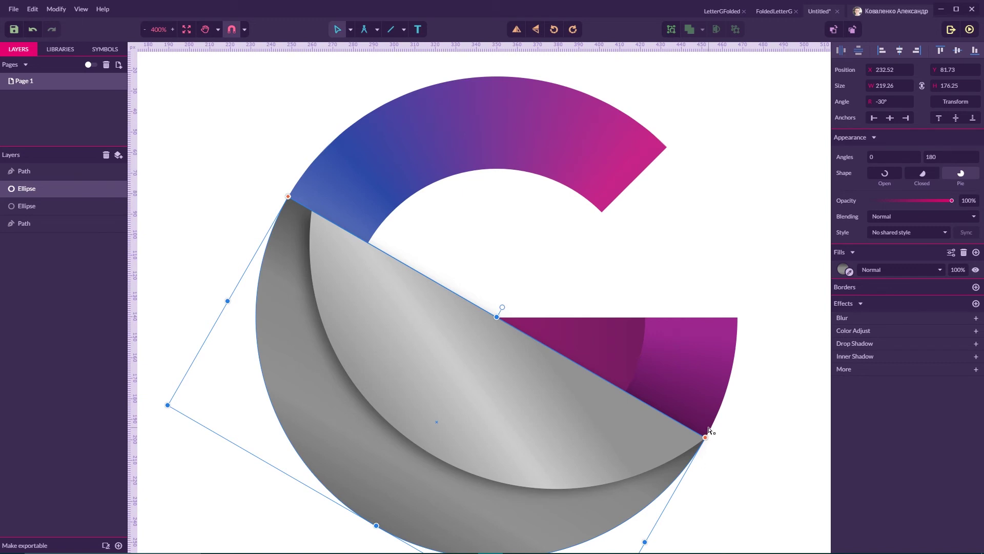
left_click(356, 35)
left_click(365, 45)
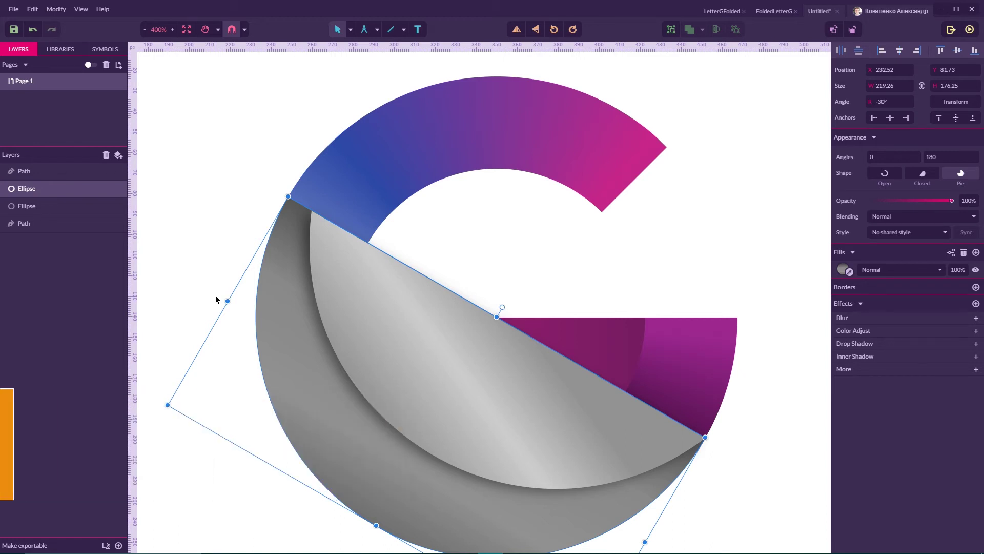
key("ctrl+shift+p")
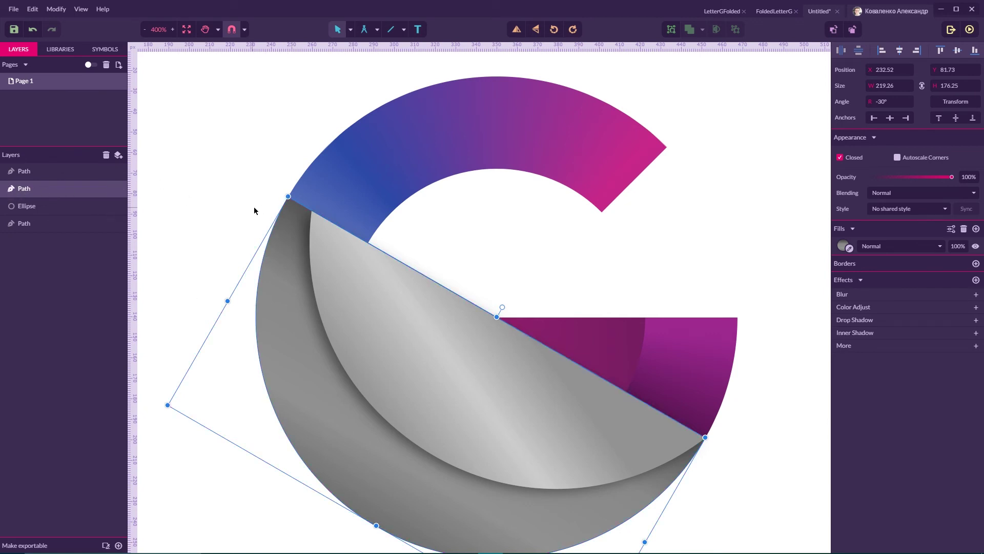
Select the converted half-disc path's top-left anchor point for node editing.
left_click(266, 180)
left_click(351, 29)
left_click(367, 60)
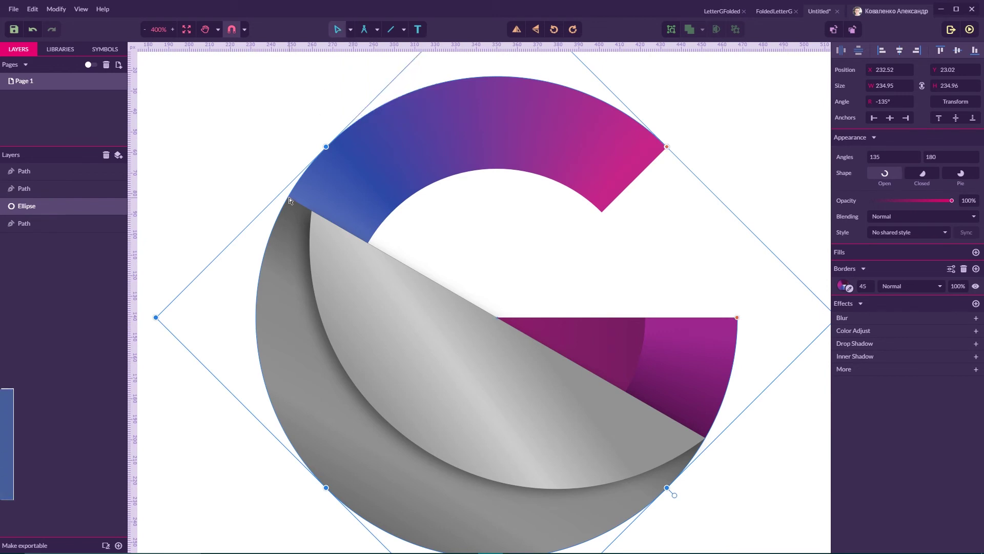
left_click(50, 188)
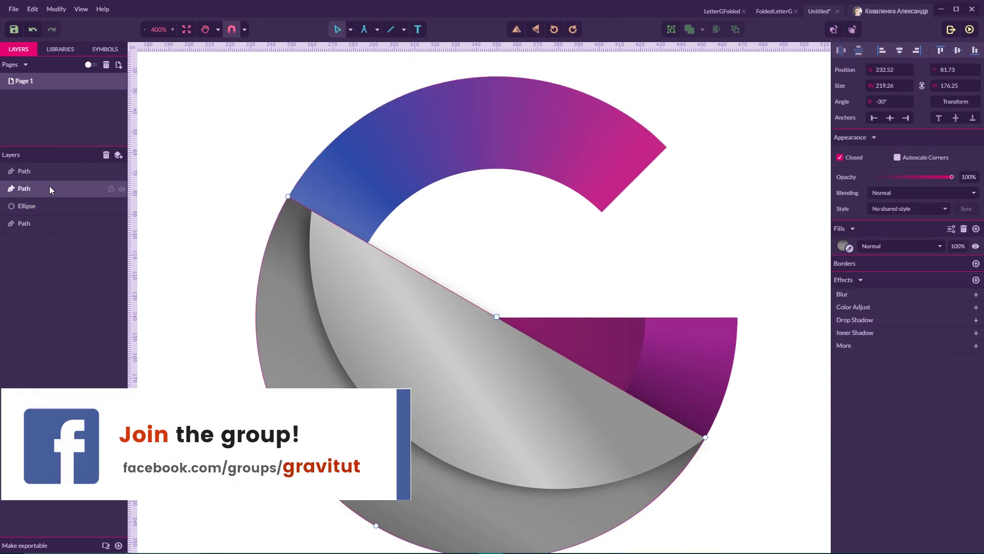
left_click(288, 197)
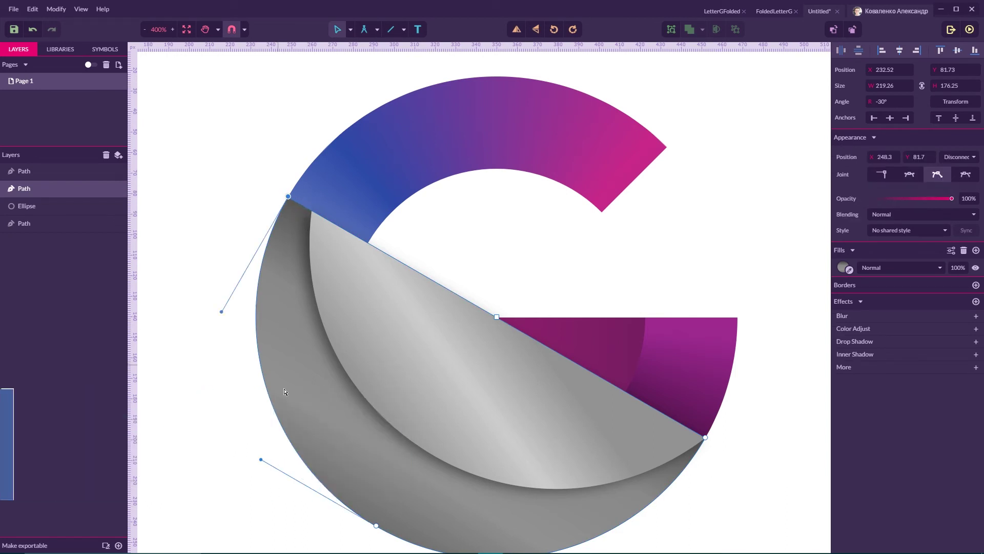
key("ctrl+plus")
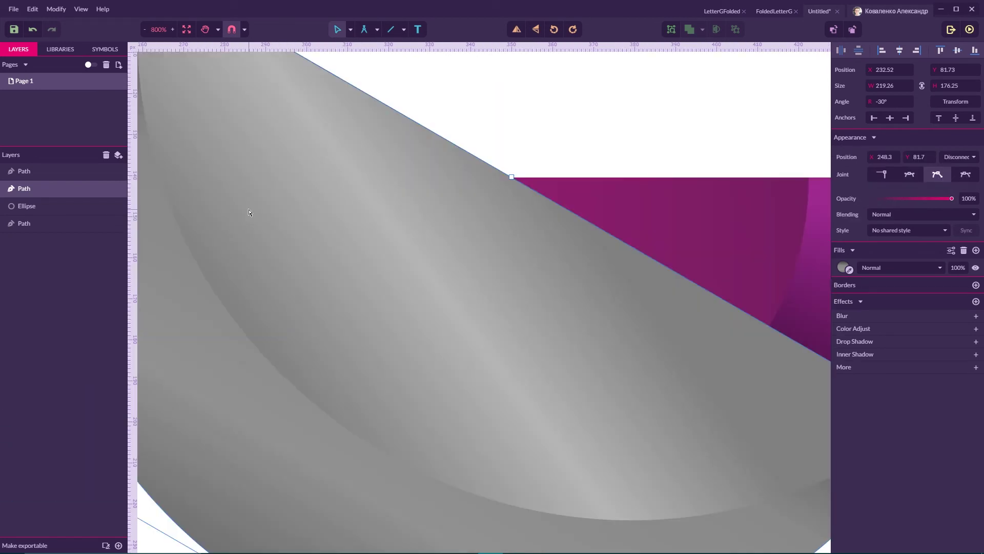
Nudge the fold's inner corner point slightly down and to the right.
key("space")
left_click_drag(523, 116, 709, 240)
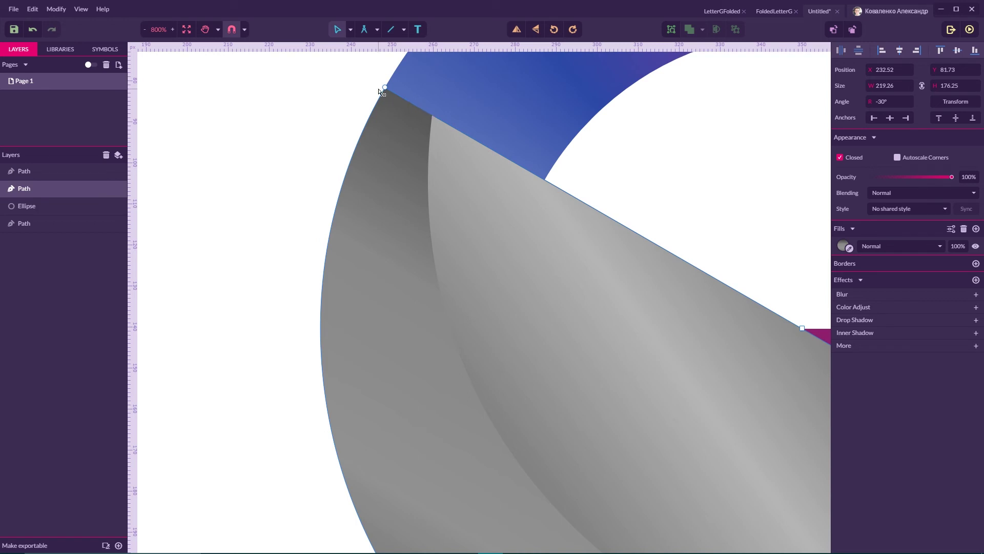
left_click(425, 112)
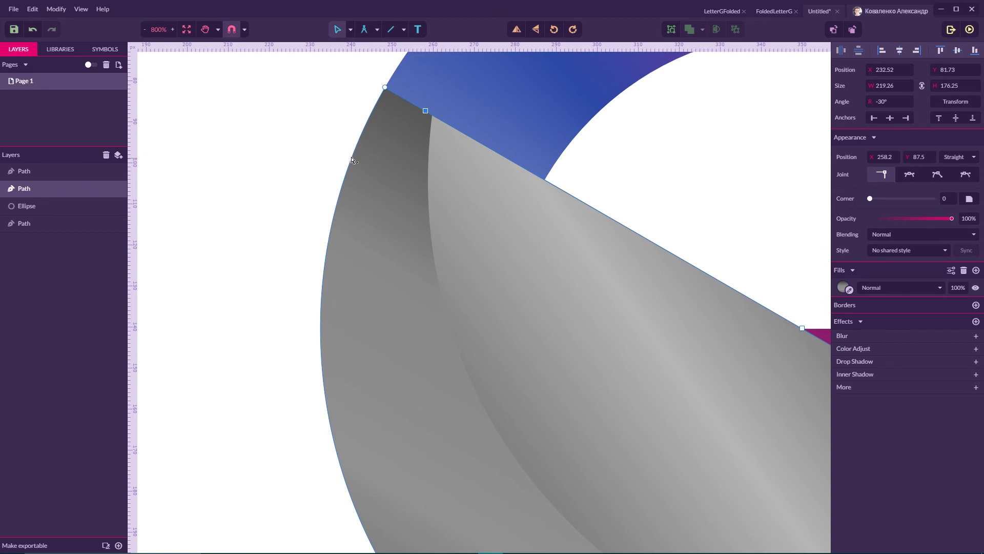
left_click(354, 151)
left_click_drag(425, 111, 435, 119)
Make the top anchor a Straight joint with corner 32 and move it up the blue edge.
left_click(387, 88)
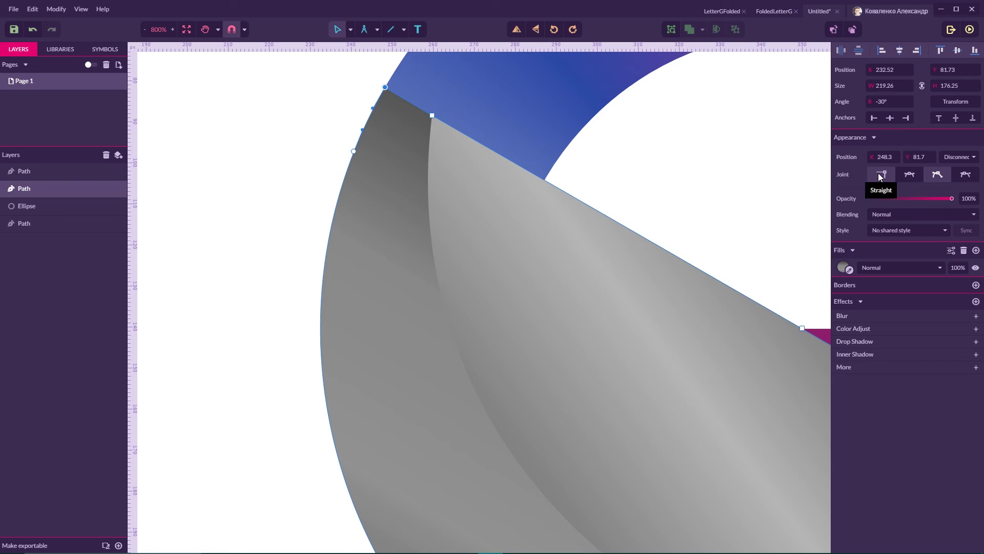
left_click(879, 174)
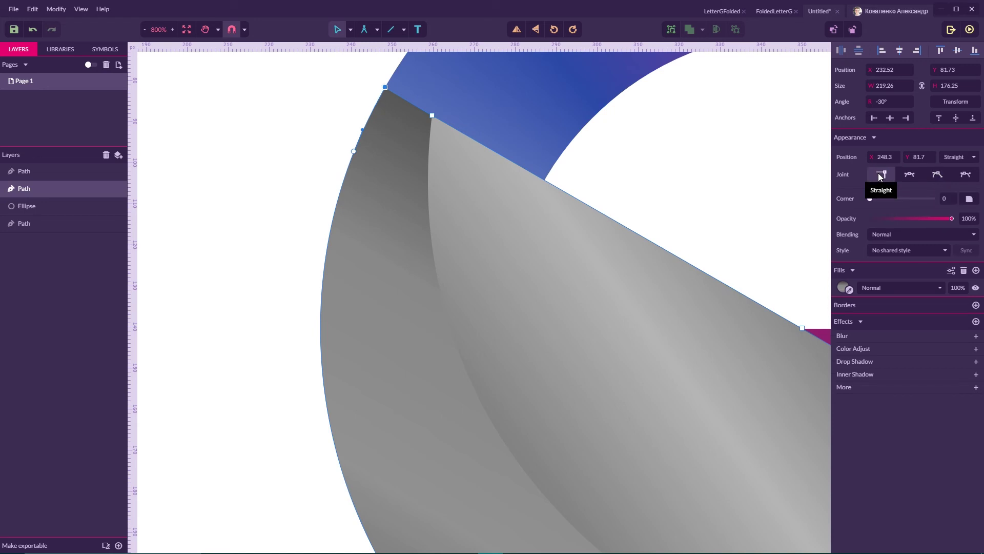
left_click_drag(869, 197, 877, 202)
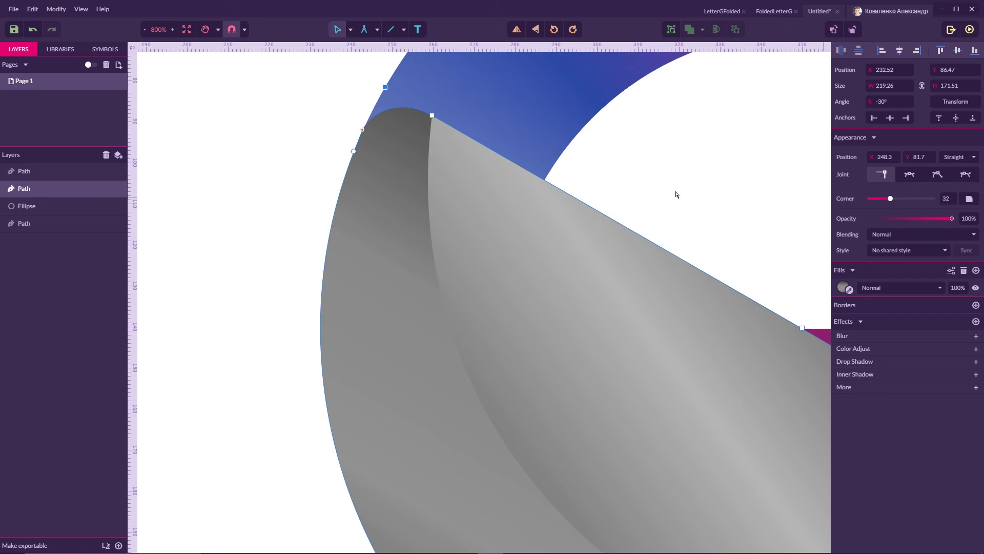
scroll(377, 134, "up", 1)
left_click_drag(386, 139, 393, 125)
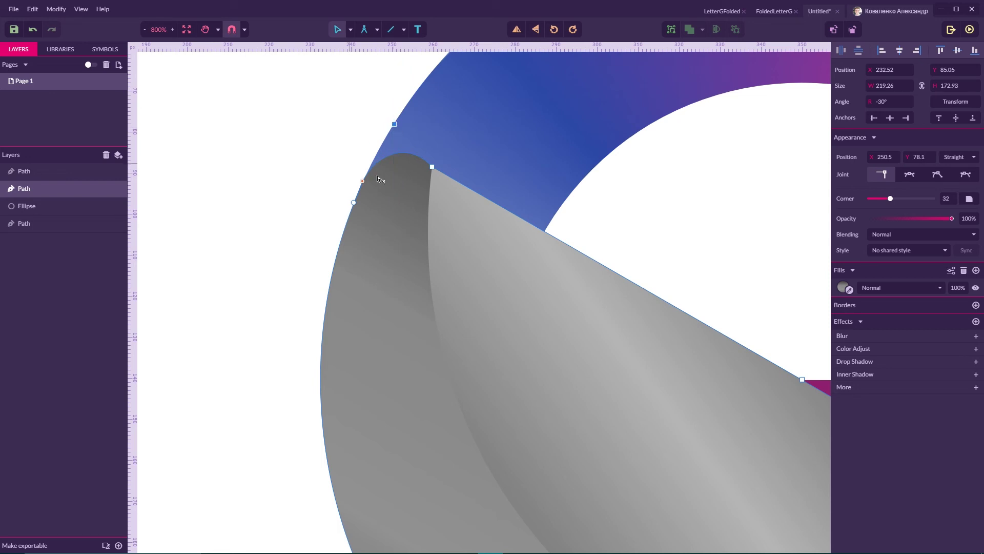
Select the light flap path in node editing and pull its top point slightly down.
left_click(334, 162)
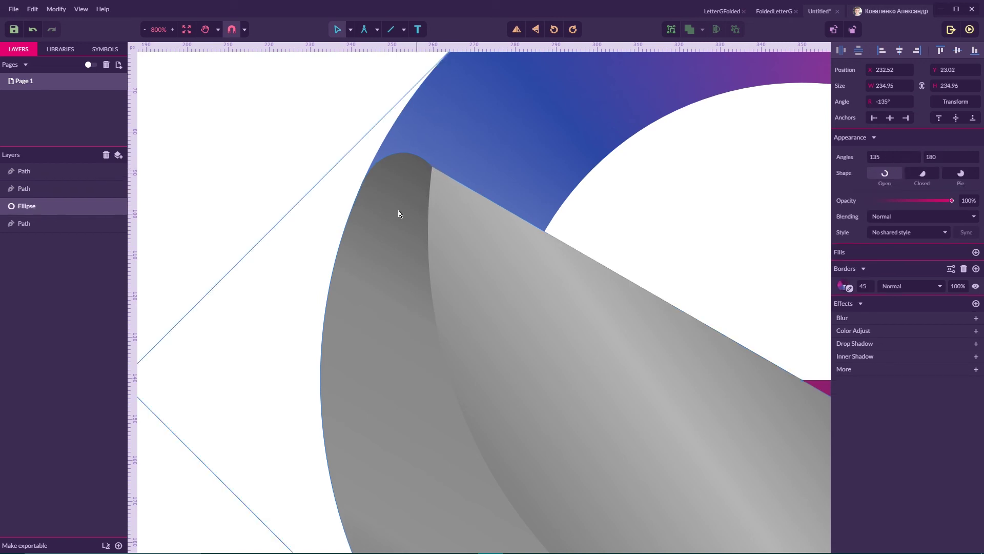
left_click(50, 190)
left_click(60, 172)
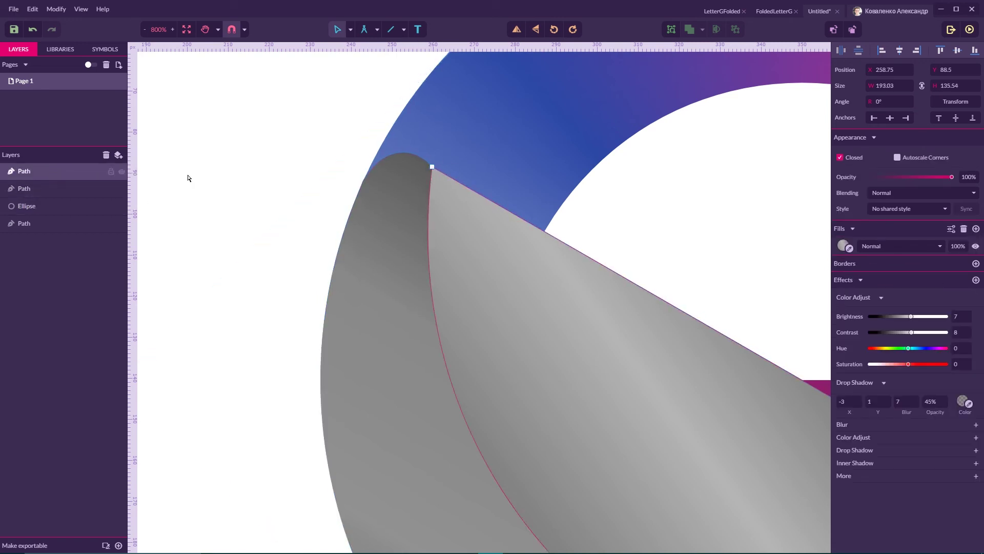
double_click(432, 168)
left_click_drag(432, 168, 432, 173)
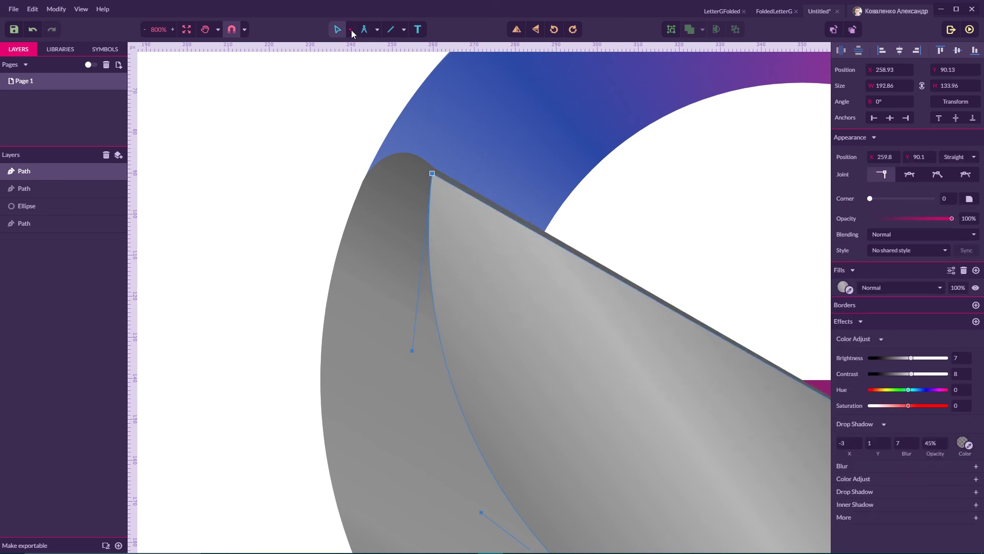
Add a Mirror-joint node on the flap's top edge and bend its handles into a smooth curl.
left_click(455, 186)
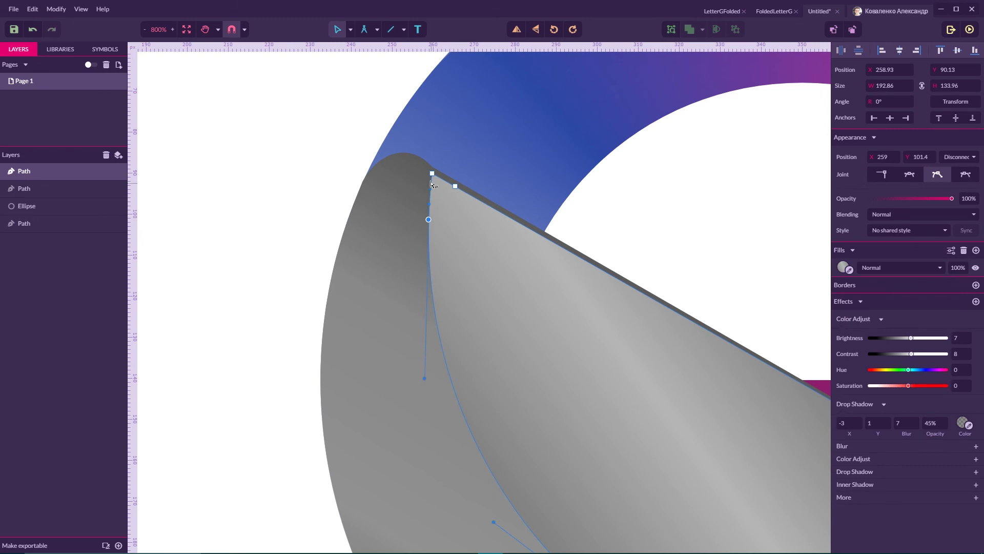
left_click_drag(431, 174, 468, 192)
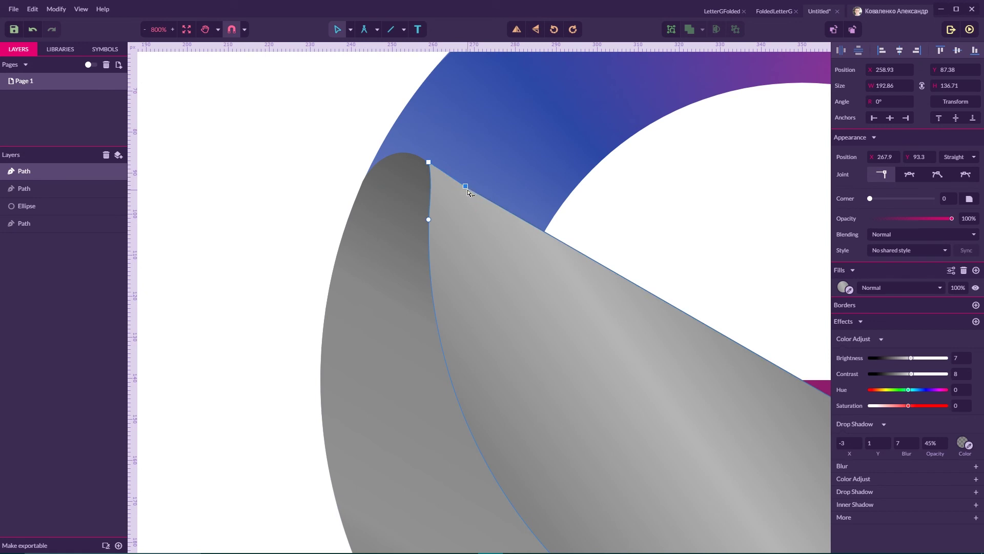
left_click(911, 174)
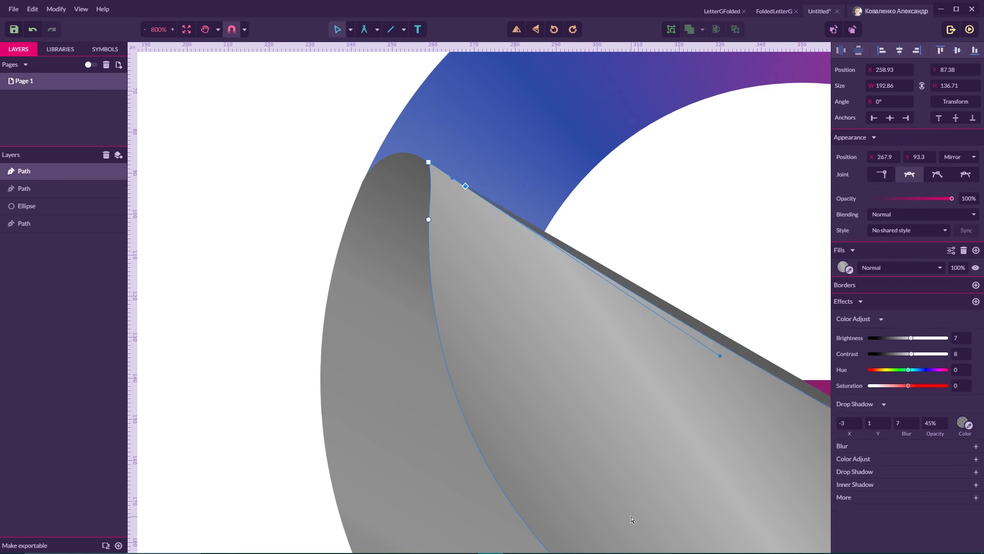
left_click_drag(720, 356, 735, 342)
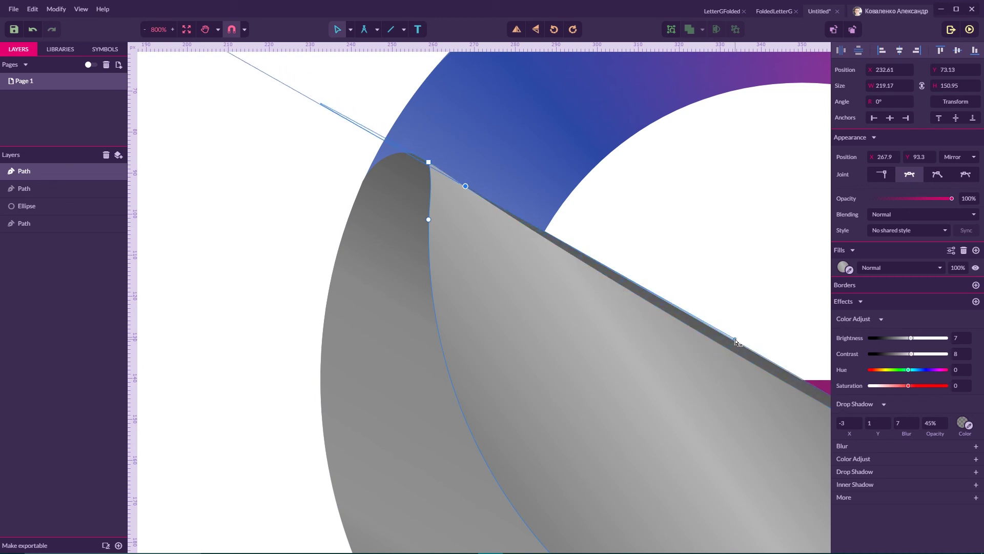
scroll(194, 146, "up", 2)
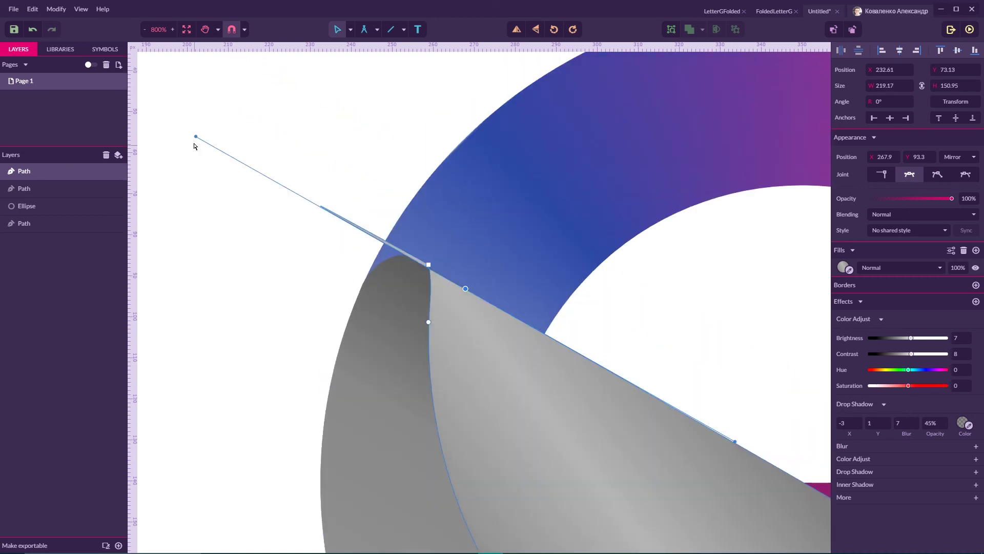
left_click_drag(195, 137, 438, 277)
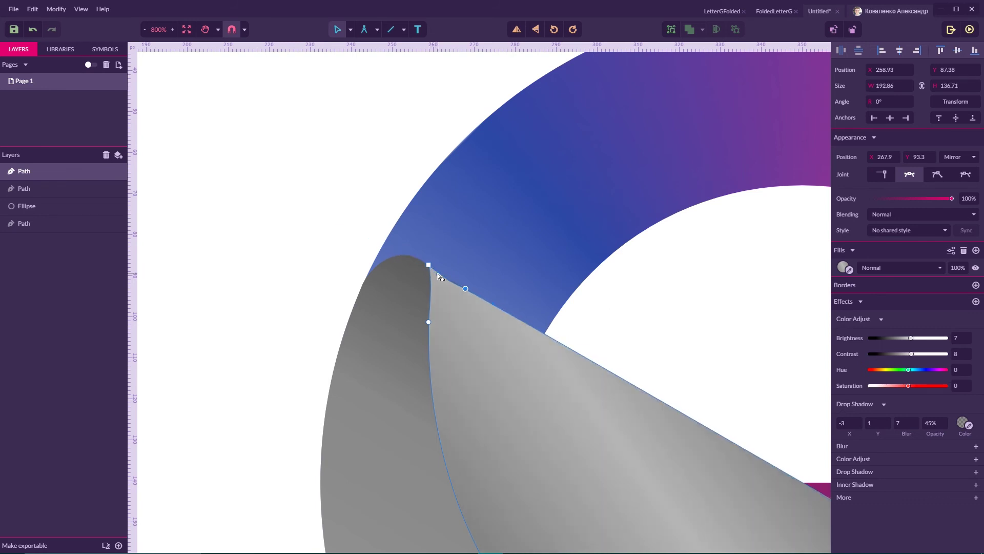
scroll(359, 161, "down", 2)
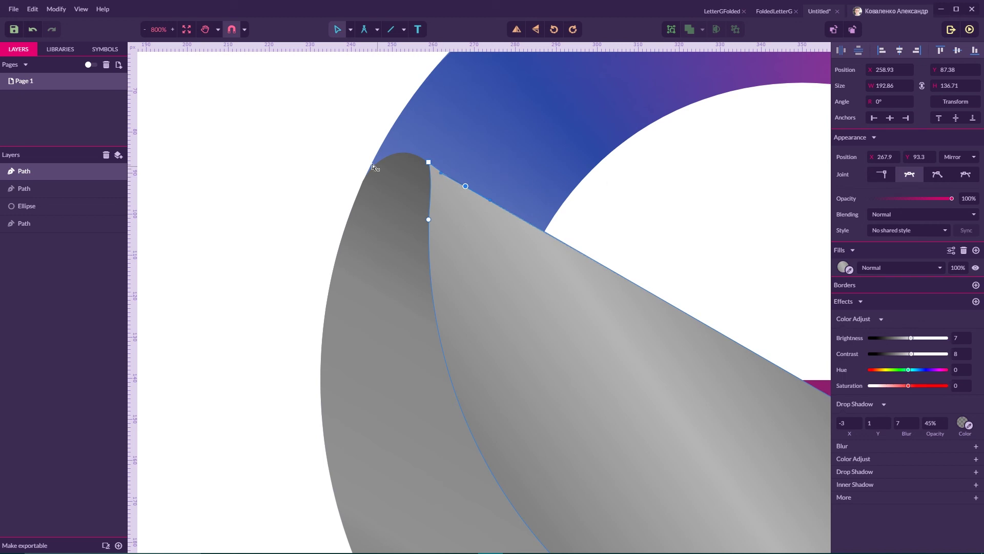
Subselect the flap's top node, nudge it slightly lower onto the rounded tip, then zoom out to 200%.
key("ctrl+plus")
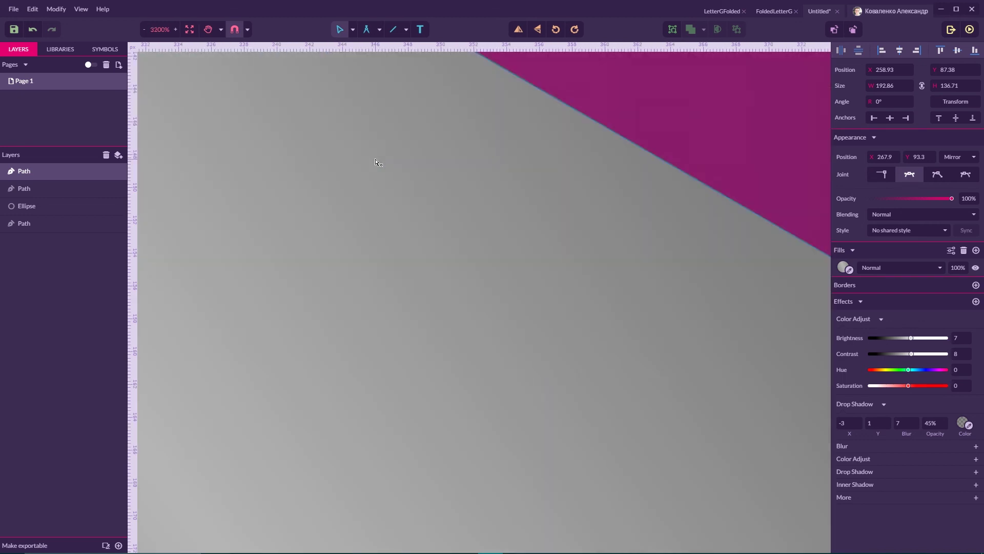
key("ctrl+minus")
key("ctrl+minus")
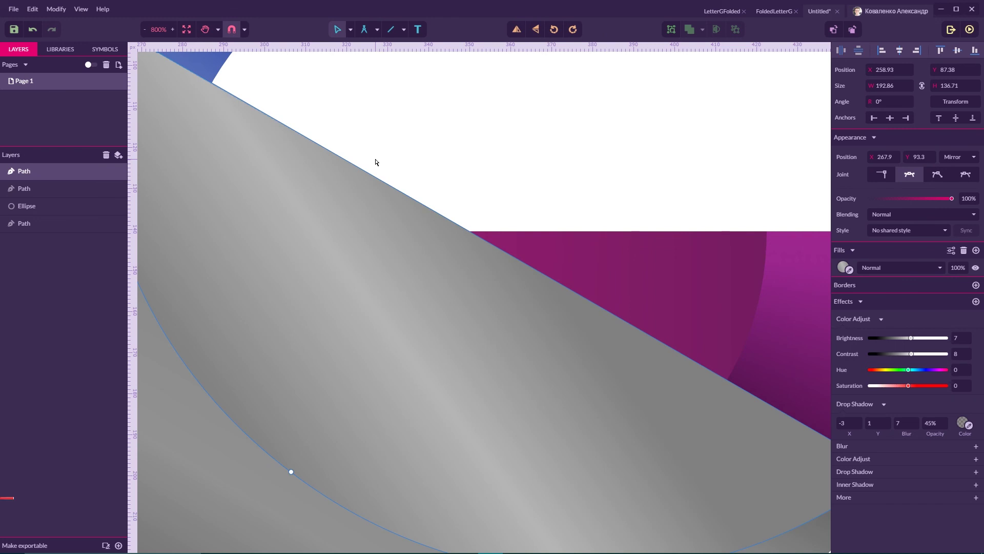
key("h")
left_click_drag(359, 126, 583, 234)
key("v")
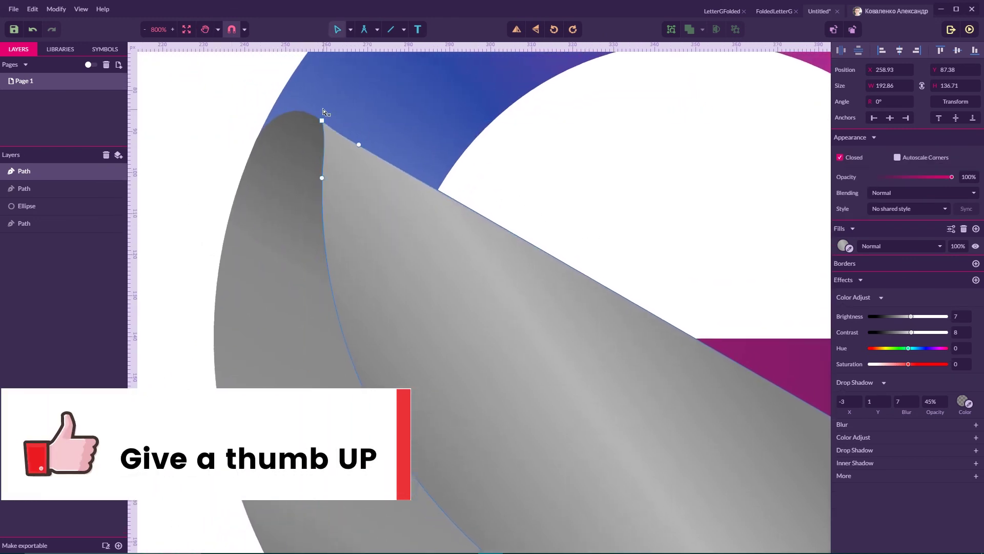
left_click(350, 29)
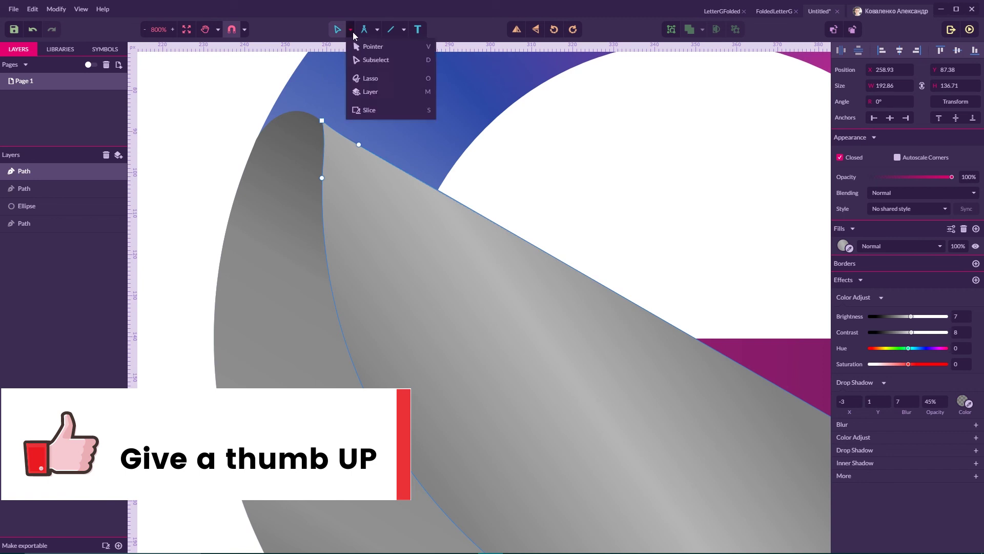
left_click(361, 62)
left_click_drag(321, 122, 319, 121)
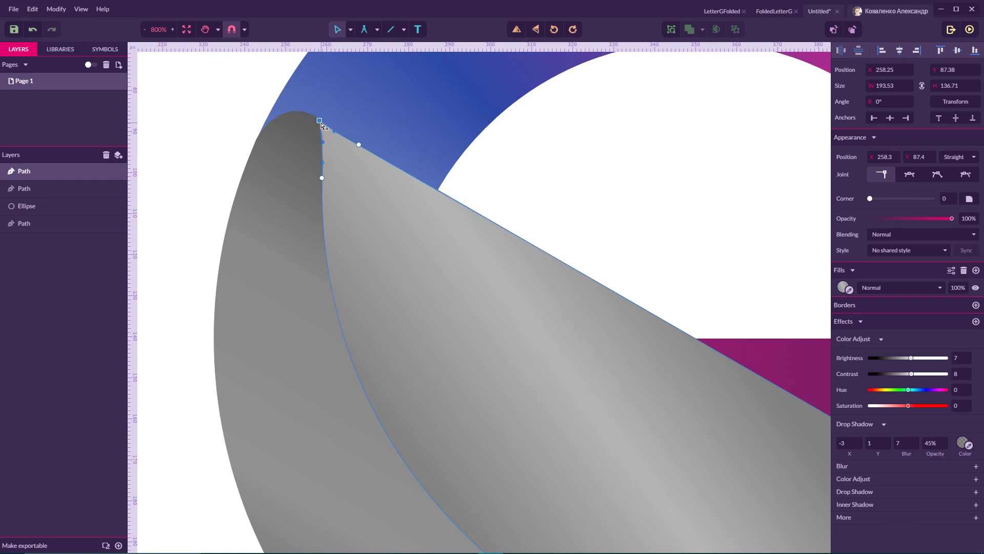
left_click(451, 164)
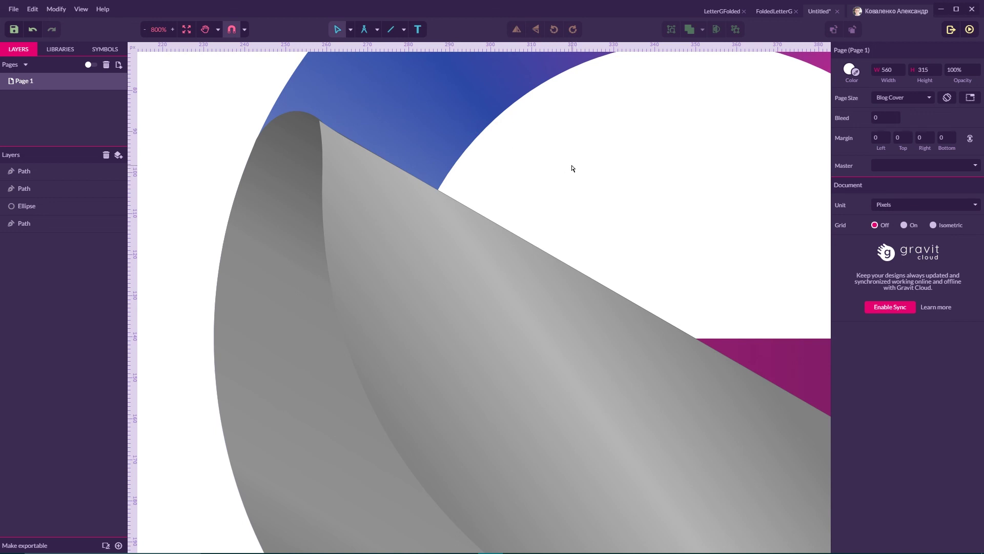
key("ctrl+minus")
key("ctrl+minus")
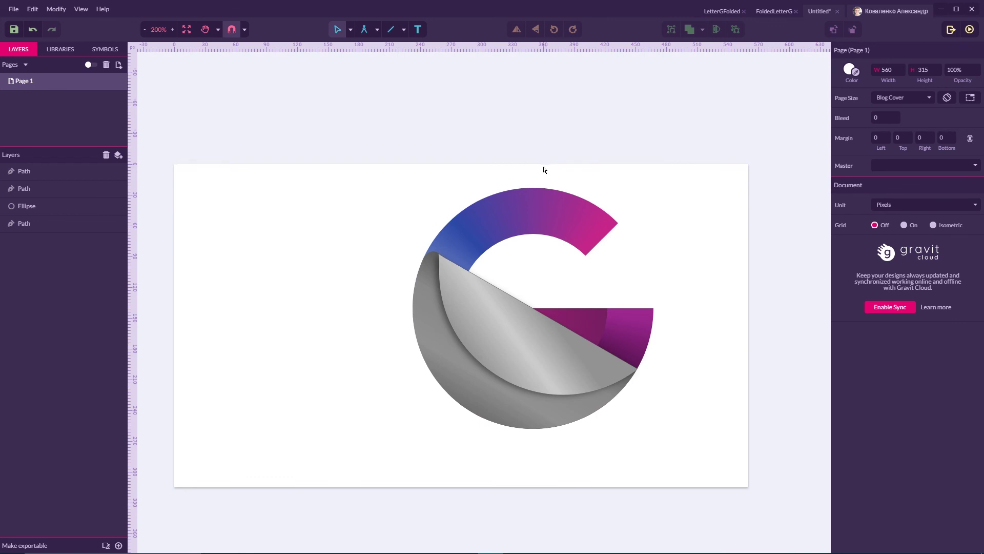
key("ctrl+s")
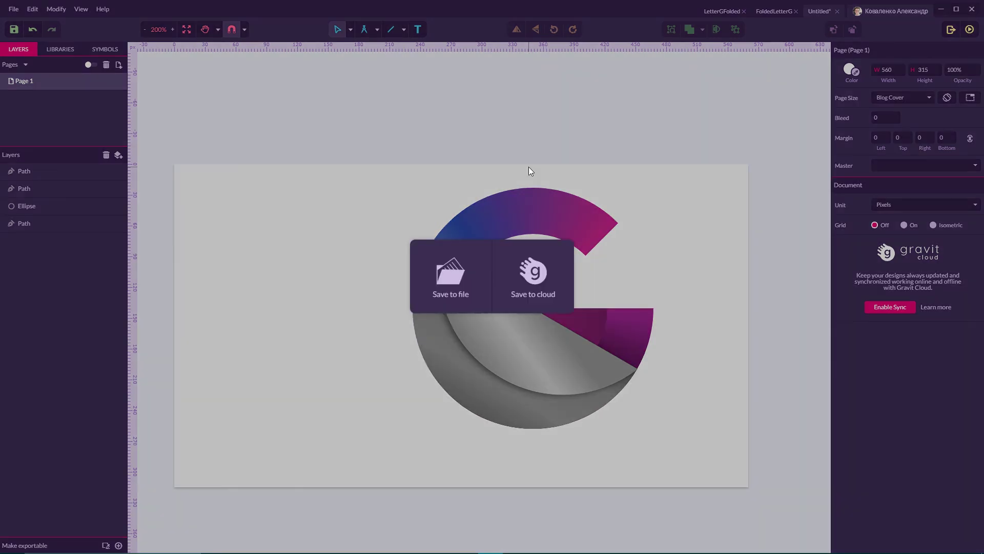
left_click(512, 184)
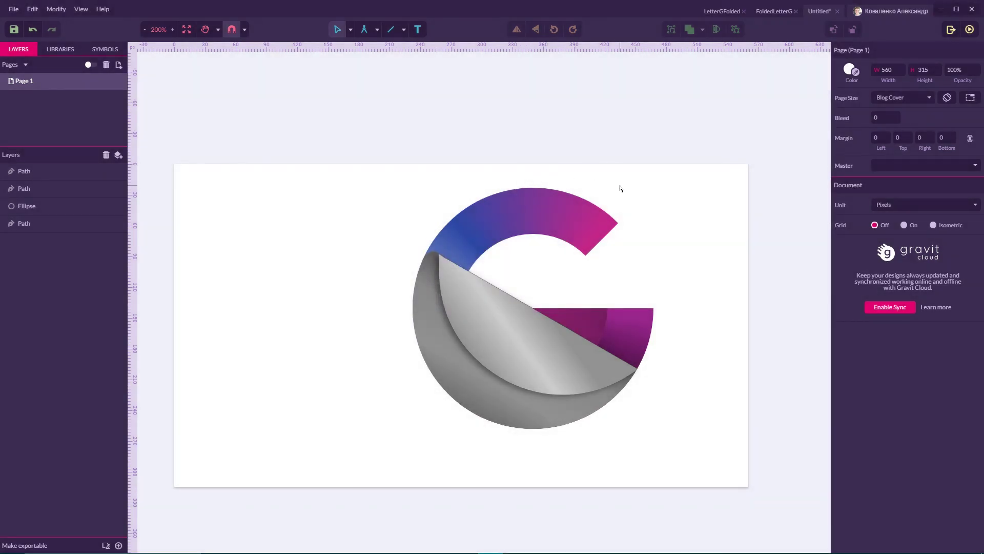